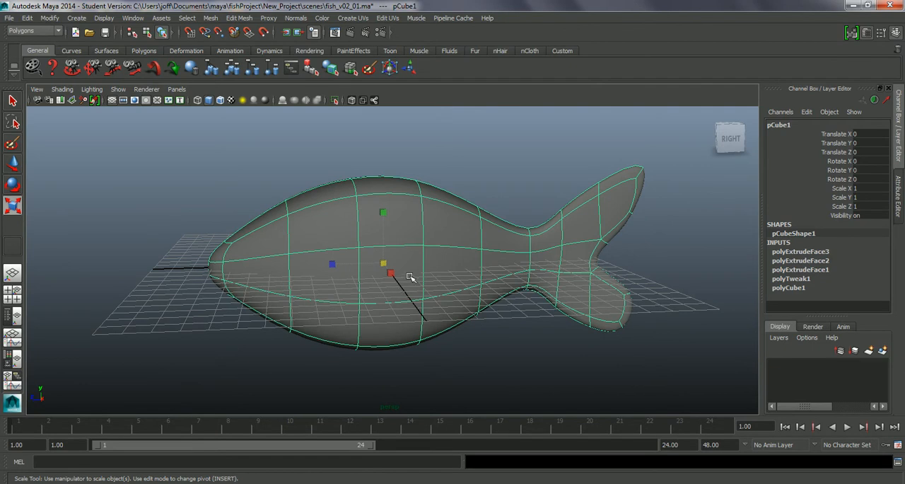
# Display the fish mesh unsmoothed and switch it to face component selection
pyautogui.keyDown('alt'); pyautogui.moveTo(382, 301); pyautogui.dragTo(406, 305); pyautogui.keyUp('alt')
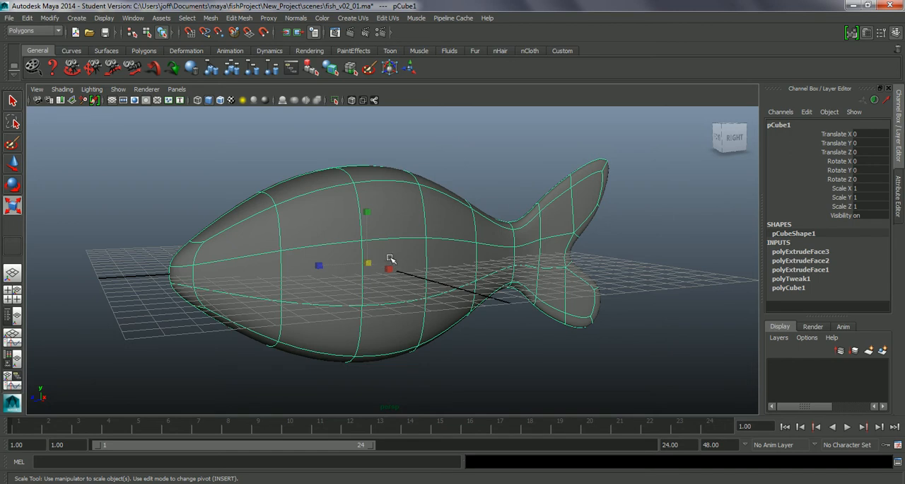
pyautogui.keyDown('alt'); pyautogui.moveTo(398, 289); pyautogui.dragTo(395, 296); pyautogui.keyUp('alt')
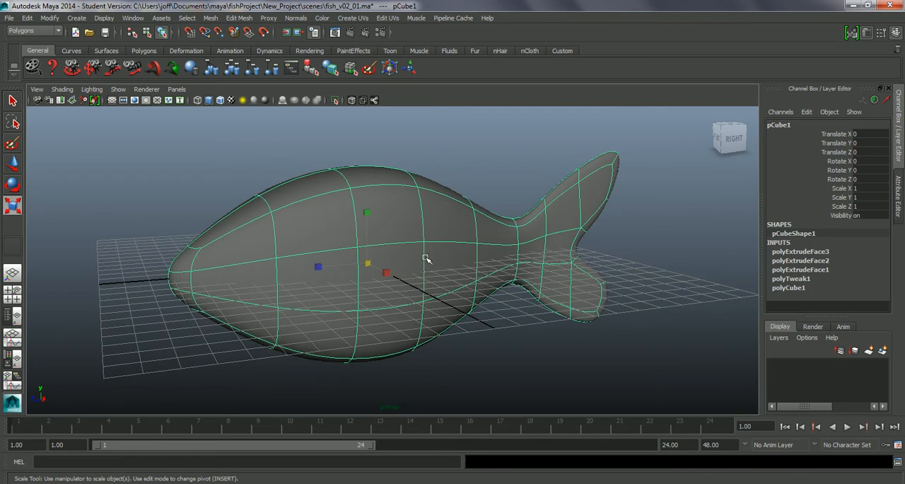
pyautogui.moveTo(425, 299)
pyautogui.keyDown('alt'); pyautogui.mouseDown()
pyautogui.moveTo(460, 308)
pyautogui.moveTo(433, 308)
pyautogui.mouseUp(); pyautogui.keyUp('alt')
pyautogui.press('w')
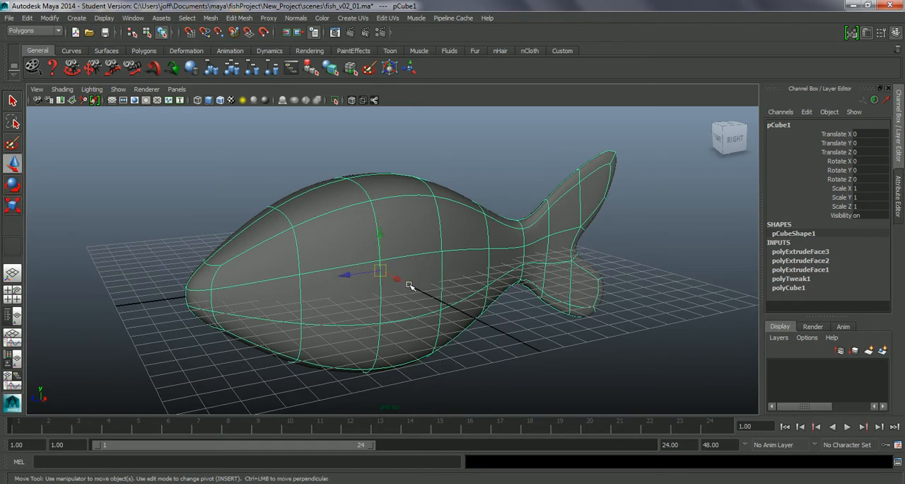
pyautogui.rightClick(401, 251)
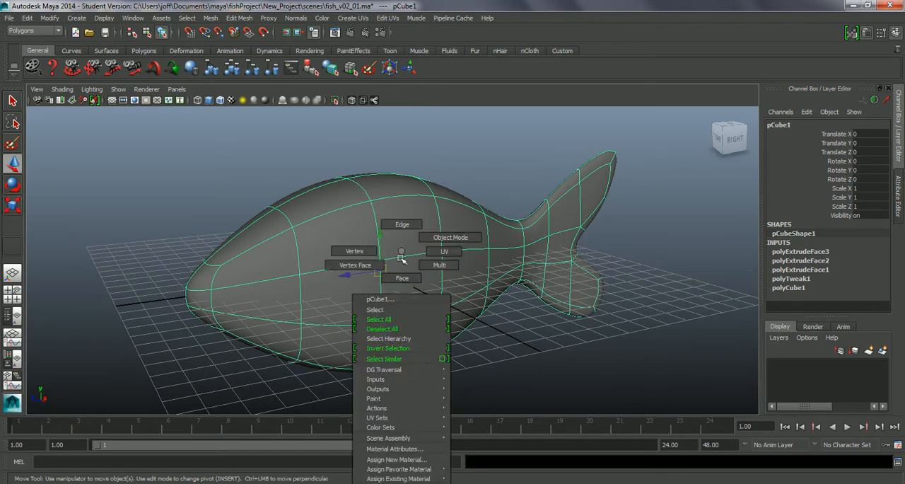
pyautogui.click(402, 278)
pyautogui.press('1')
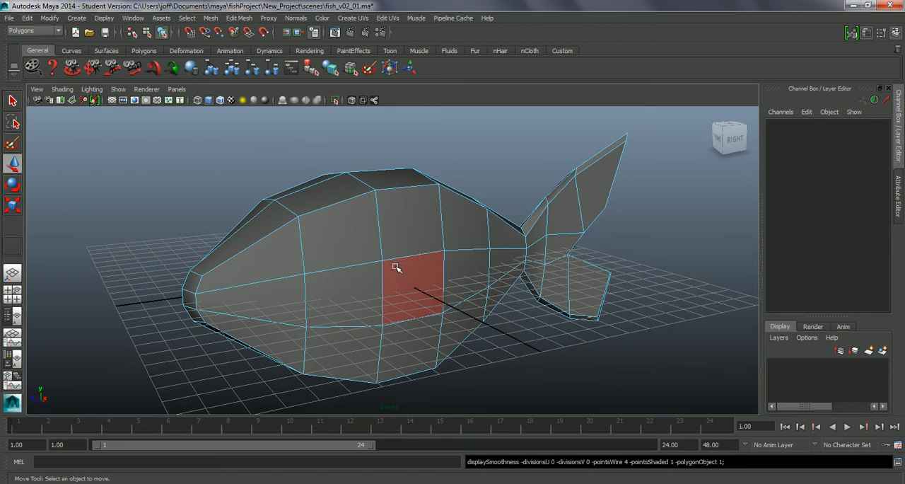
# Switch to edge selection and select the whole upper horizontal edge loop running around the fish from nose to tail
pyautogui.moveTo(403, 287)
pyautogui.keyDown('alt'); pyautogui.mouseDown()
pyautogui.moveTo(413, 281)
pyautogui.moveTo(386, 284)
pyautogui.mouseUp(); pyautogui.keyUp('alt')
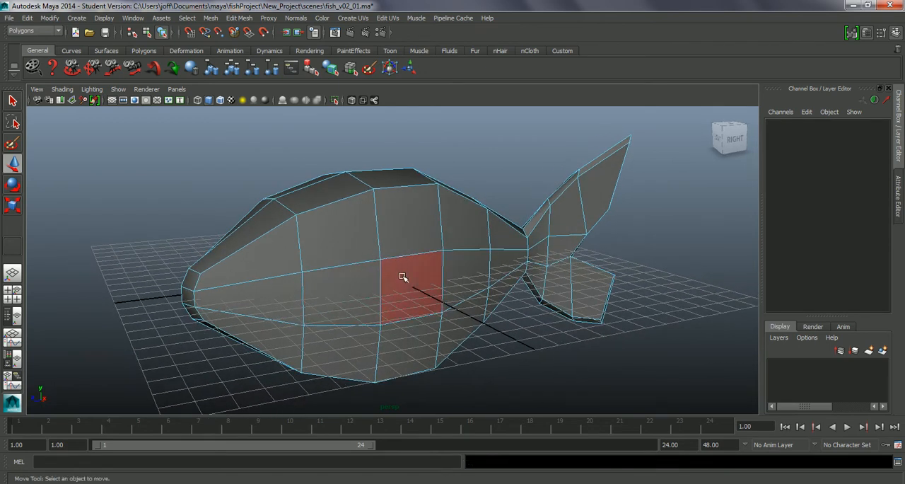
pyautogui.moveTo(398, 256); pyautogui.dragTo(401, 226, button='right')
pyautogui.click(414, 253)
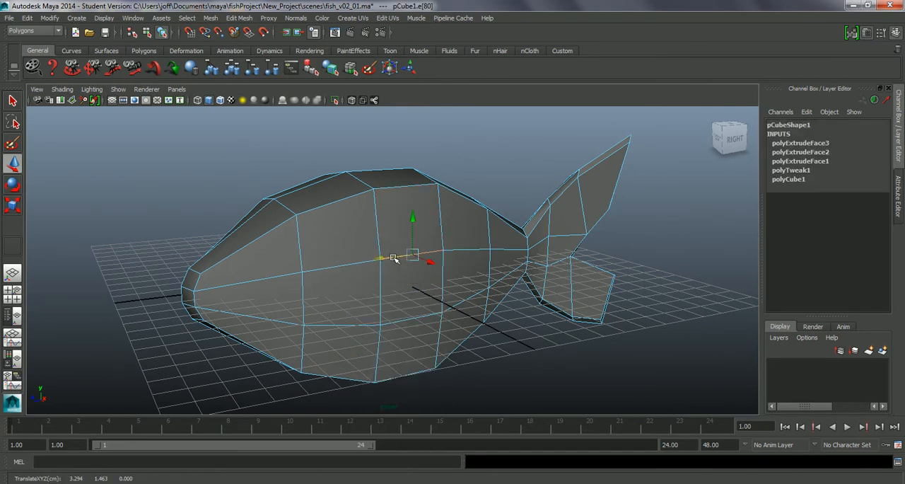
pyautogui.doubleClick(350, 264)
pyautogui.keyDown('alt'); pyautogui.moveTo(410, 288); pyautogui.dragTo(477, 283); pyautogui.keyUp('alt')
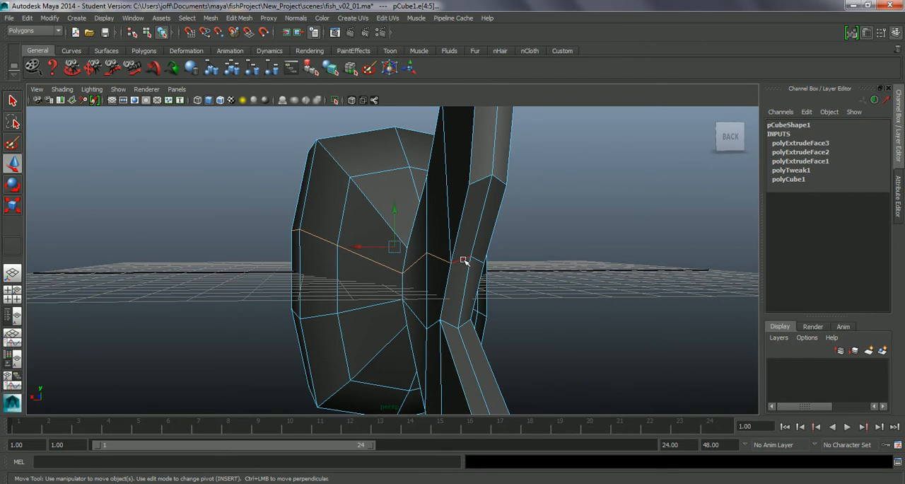
pyautogui.keyDown('alt'); pyautogui.moveTo(479, 267); pyautogui.dragTo(410, 256); pyautogui.keyUp('alt')
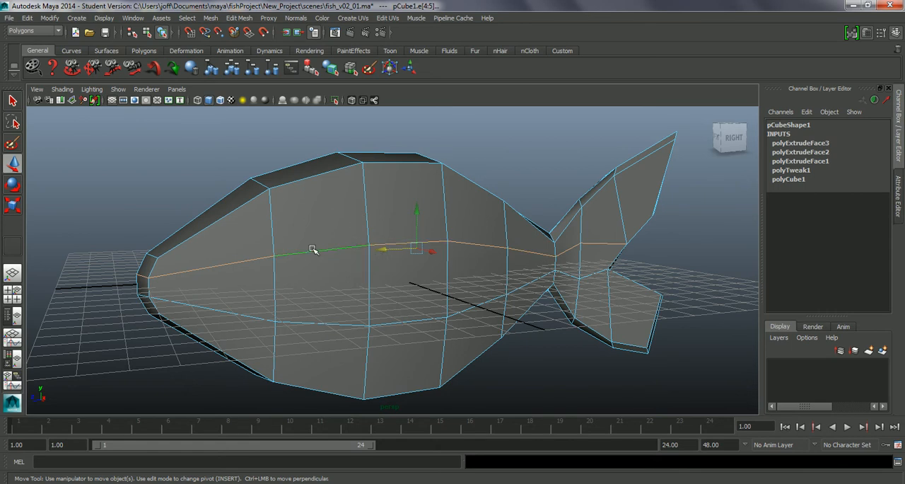
pyautogui.moveTo(297, 296)
pyautogui.keyDown('alt'); pyautogui.mouseDown()
pyautogui.moveTo(313, 303)
pyautogui.moveTo(300, 299)
pyautogui.mouseUp(); pyautogui.keyUp('alt')
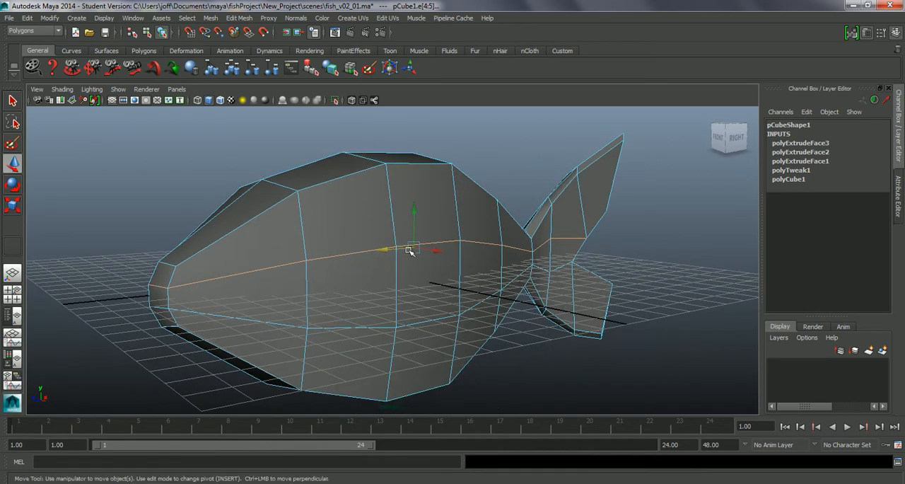
# Try moving the selected edge loop straight up along the vertical axis
pyautogui.keyDown('alt'); pyautogui.moveTo(416, 228); pyautogui.dragTo(464, 240); pyautogui.keyUp('alt')
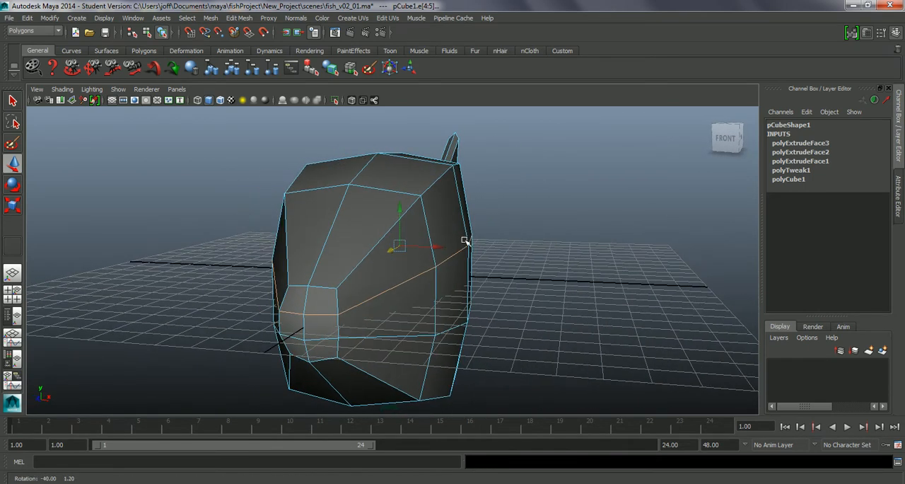
pyautogui.moveTo(399, 225)
pyautogui.mouseDown()
pyautogui.moveTo(400, 189)
pyautogui.moveTo(398, 211)
pyautogui.mouseUp()
pyautogui.moveTo(461, 247)
pyautogui.keyDown('alt'); pyautogui.mouseDown()
pyautogui.moveTo(471, 257)
pyautogui.moveTo(463, 257)
pyautogui.mouseUp(); pyautogui.keyUp('alt')
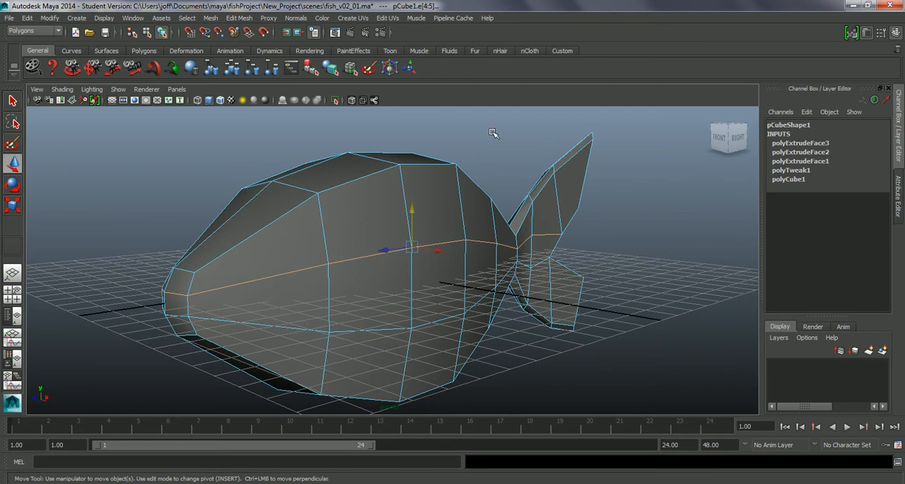
# Slide the selected upper edge loop higher along the fish's sides with the Slide Edge tool
pyautogui.click(563, 51)
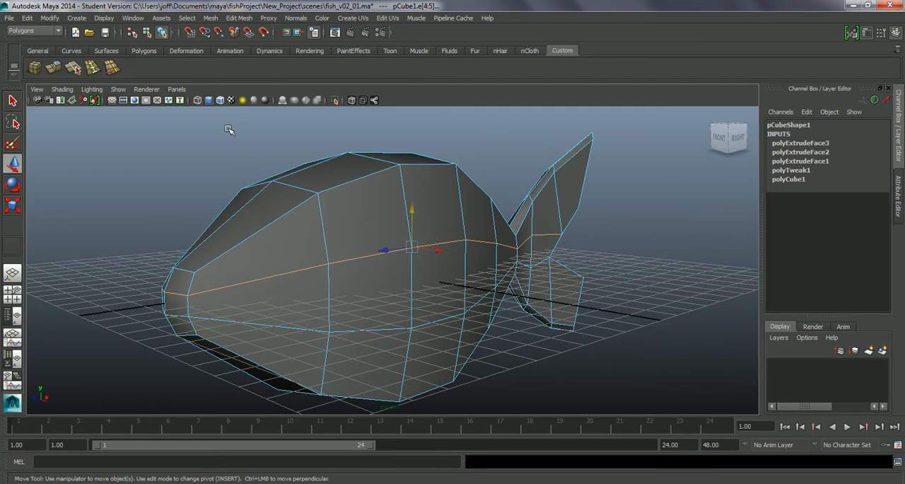
pyautogui.click(111, 70)
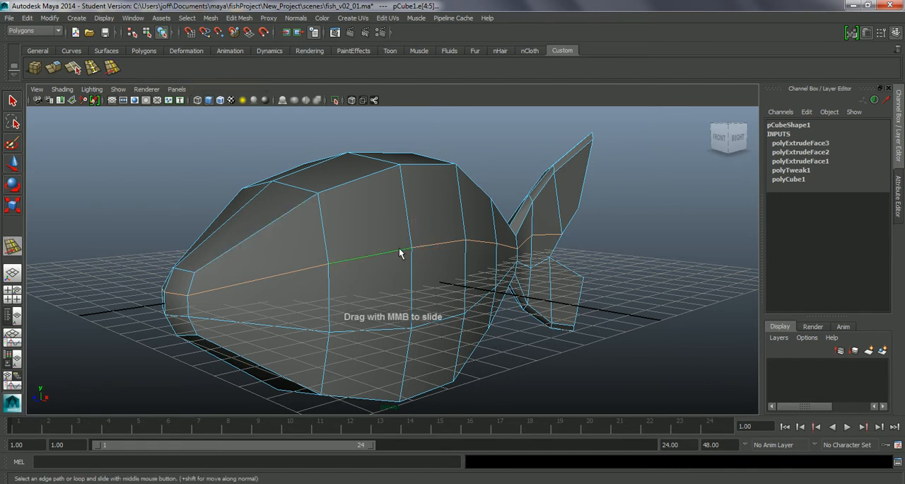
pyautogui.moveTo(397, 229)
pyautogui.mouseDown(button='middle')
pyautogui.moveTo(380, 196)
pyautogui.moveTo(385, 232)
pyautogui.mouseUp(button='middle')
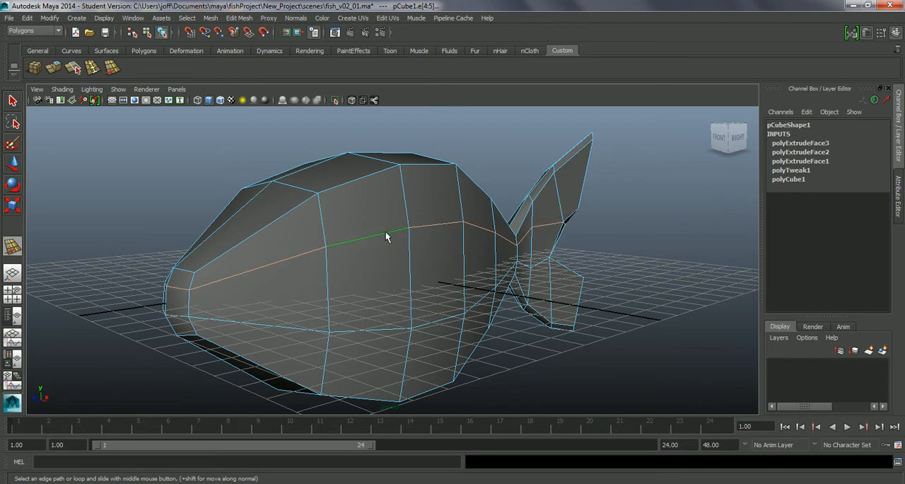
# Select the lower horizontal edge loop and adjust its height along the fish's sides with the Slide Edge tool
pyautogui.click(425, 329)
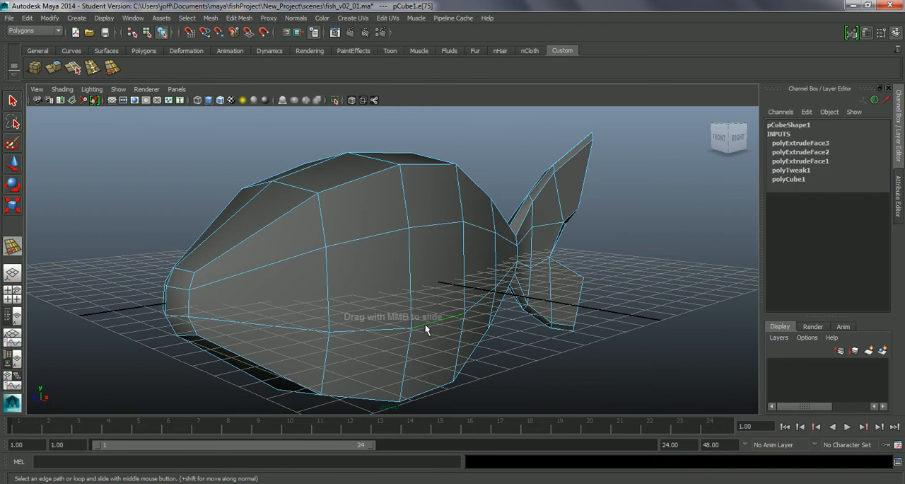
pyautogui.keyDown('alt'); pyautogui.moveTo(444, 336); pyautogui.dragTo(424, 305); pyautogui.keyUp('alt')
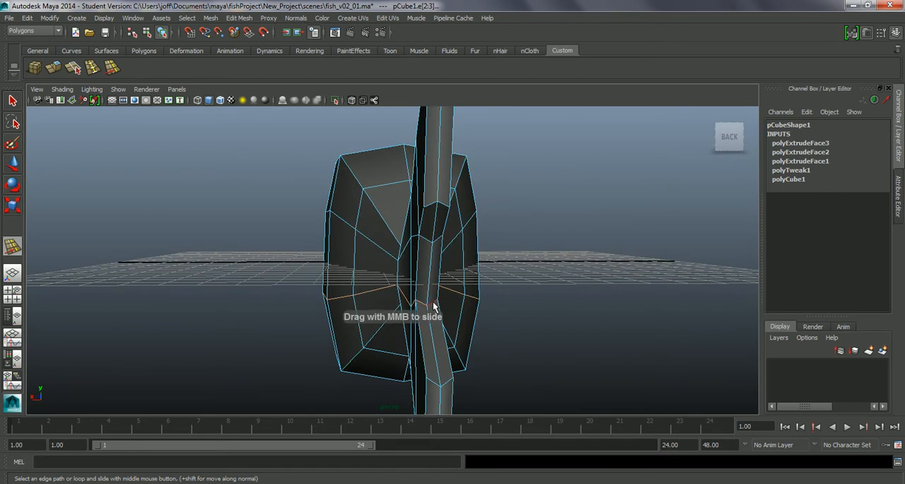
pyautogui.keyDown('alt'); pyautogui.moveTo(309, 313); pyautogui.dragTo(500, 357); pyautogui.keyUp('alt')
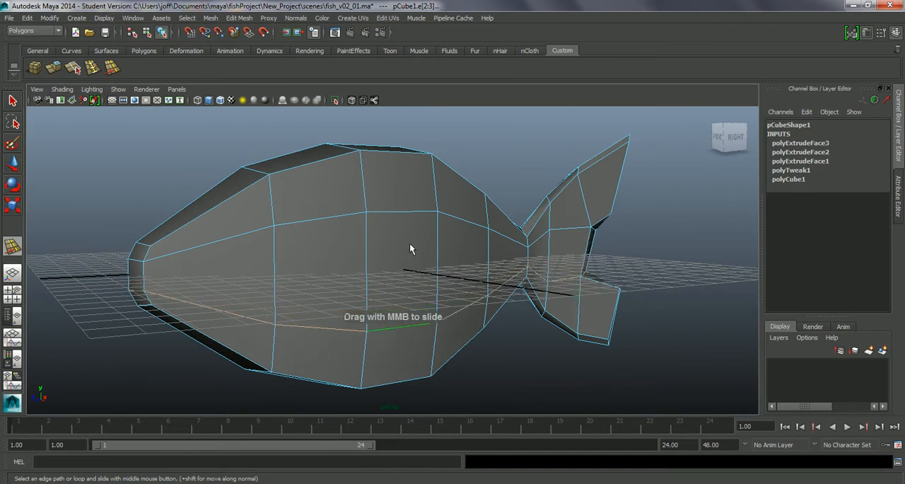
pyautogui.moveTo(402, 245); pyautogui.dragTo(401, 245, button='middle')
pyautogui.moveTo(388, 321)
pyautogui.keyDown('alt'); pyautogui.mouseDown()
pyautogui.moveTo(434, 319)
pyautogui.moveTo(380, 323)
pyautogui.mouseUp(); pyautogui.keyUp('alt')
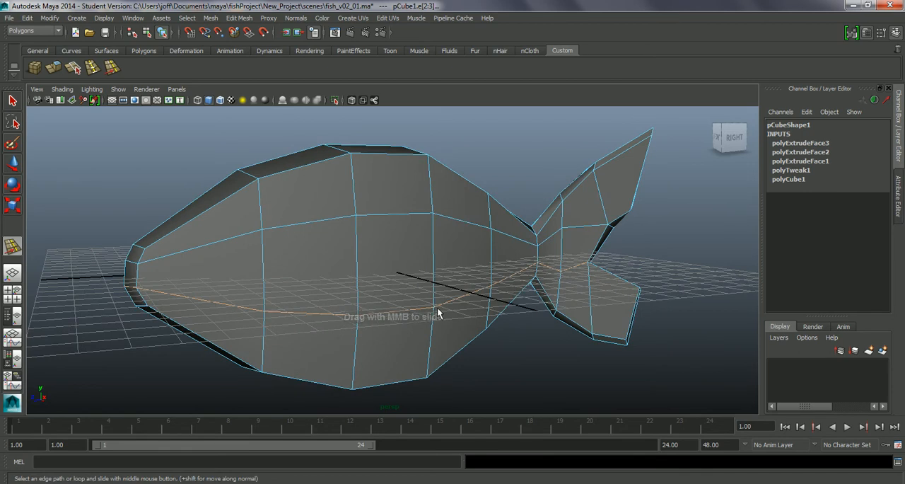
pyautogui.moveTo(440, 304)
pyautogui.mouseDown(button='middle')
pyautogui.moveTo(455, 317)
pyautogui.moveTo(429, 311)
pyautogui.moveTo(449, 316)
pyautogui.mouseUp(button='middle')
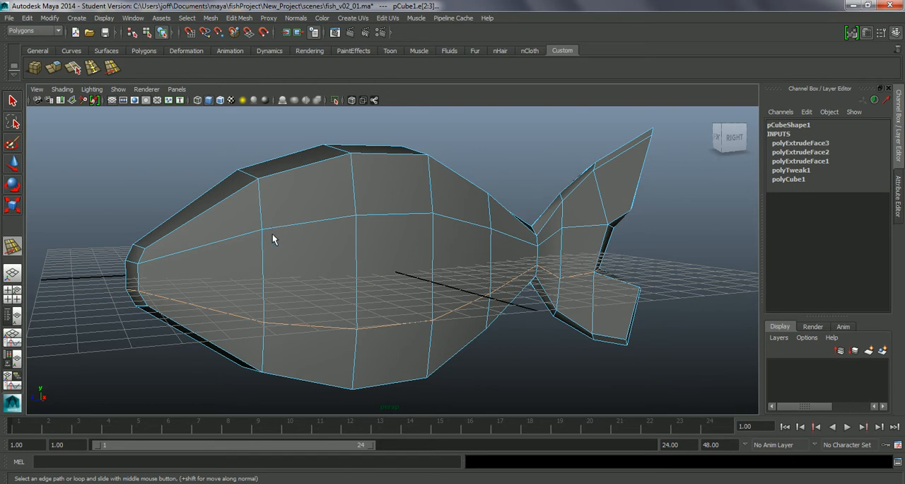
pyautogui.press('q')
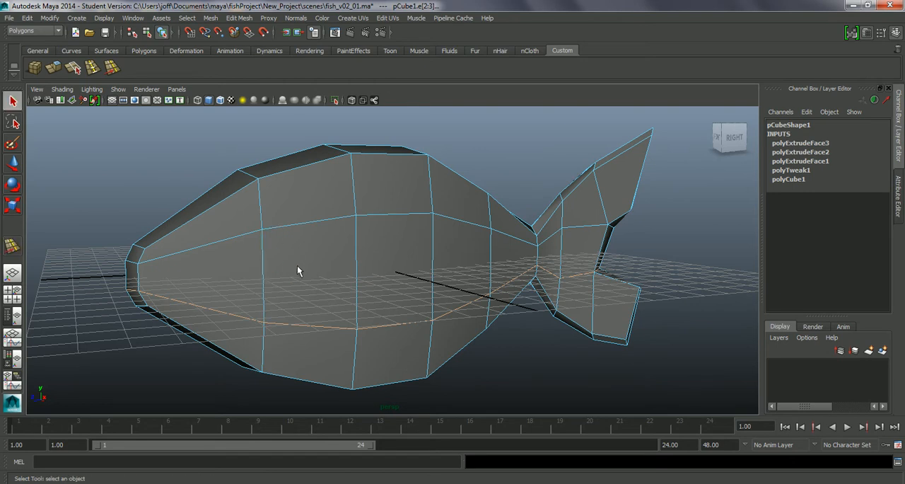
# Insert a horizontal edge loop midway between the upper and lower loops using the Insert Edge Loop tool
pyautogui.click(92, 67)
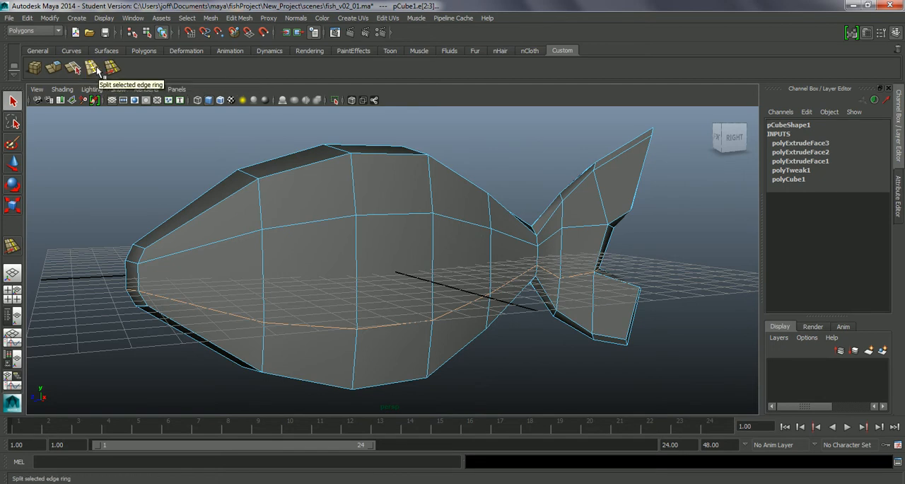
pyautogui.click(95, 68)
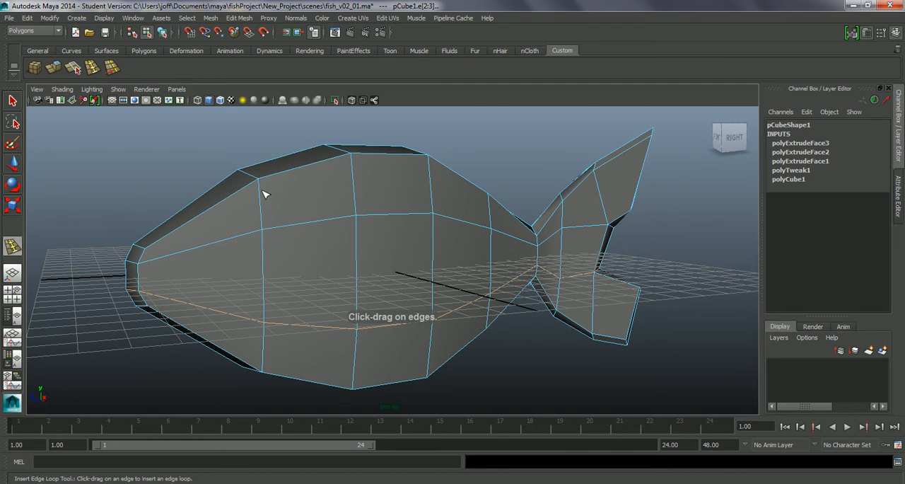
pyautogui.moveTo(358, 253); pyautogui.dragTo(358, 274)
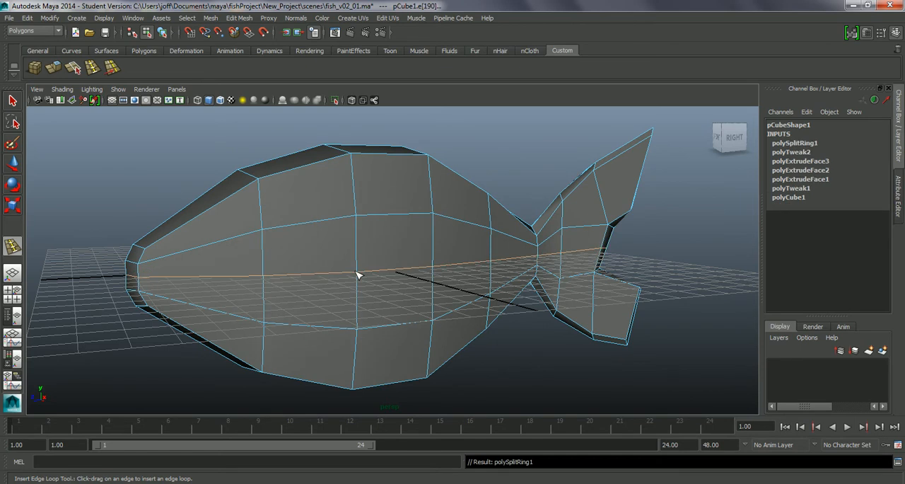
pyautogui.click(235, 20)
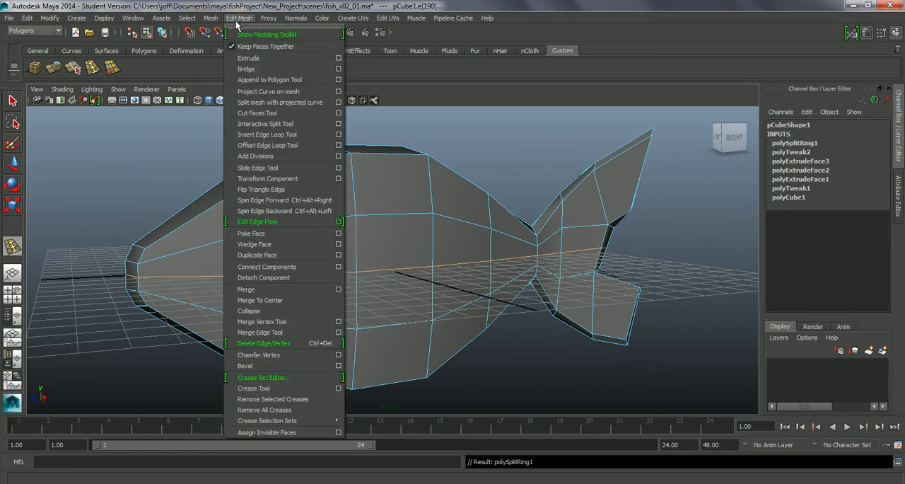
pyautogui.click(286, 136)
# In vertex mode, lower the middle-loop vertices at the fish's widest column to about -0.37 cm on the vertical axis
pyautogui.keyDown('alt'); pyautogui.moveTo(531, 312); pyautogui.dragTo(424, 297); pyautogui.keyUp('alt')
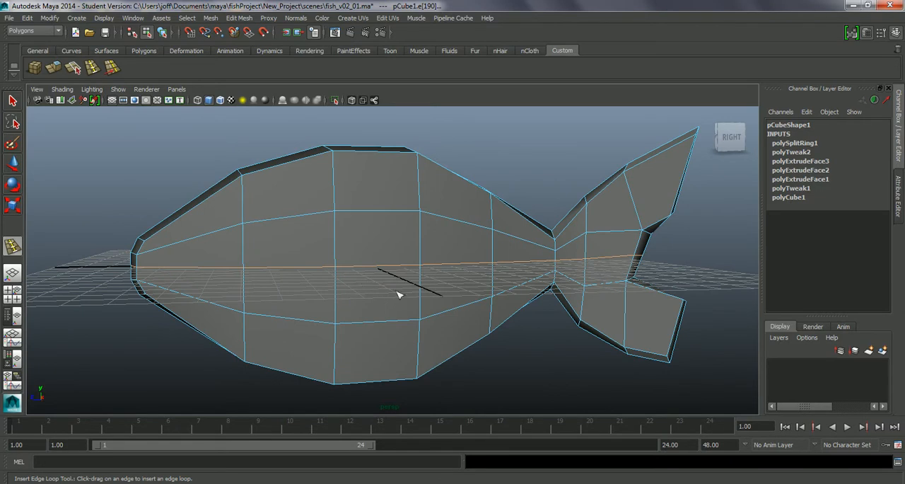
pyautogui.moveTo(387, 302)
pyautogui.keyDown('alt'); pyautogui.mouseDown()
pyautogui.moveTo(400, 299)
pyautogui.moveTo(377, 299)
pyautogui.moveTo(387, 313)
pyautogui.mouseUp(); pyautogui.keyUp('alt')
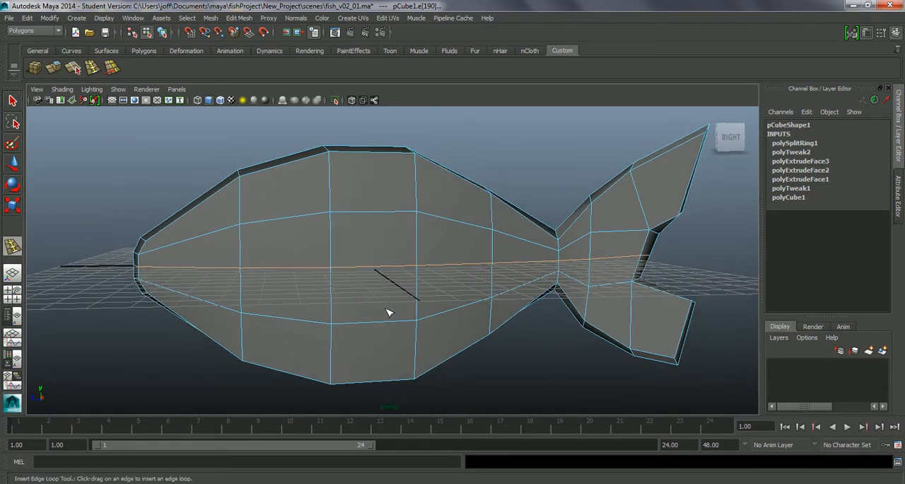
pyautogui.moveTo(357, 295); pyautogui.dragTo(318, 254, button='right')
pyautogui.click(337, 275)
pyautogui.keyDown('alt'); pyautogui.moveTo(337, 275); pyautogui.dragTo(383, 300); pyautogui.keyUp('alt')
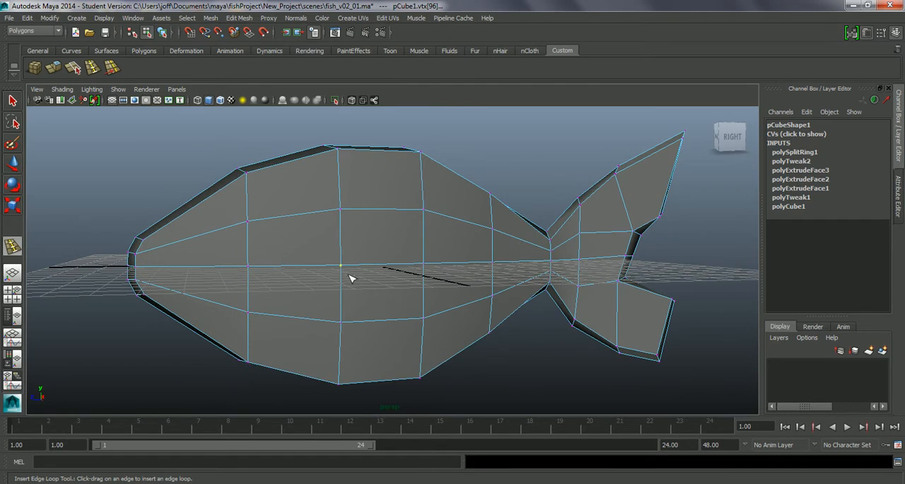
pyautogui.press('w')
pyautogui.moveTo(325, 241); pyautogui.dragTo(325, 253)
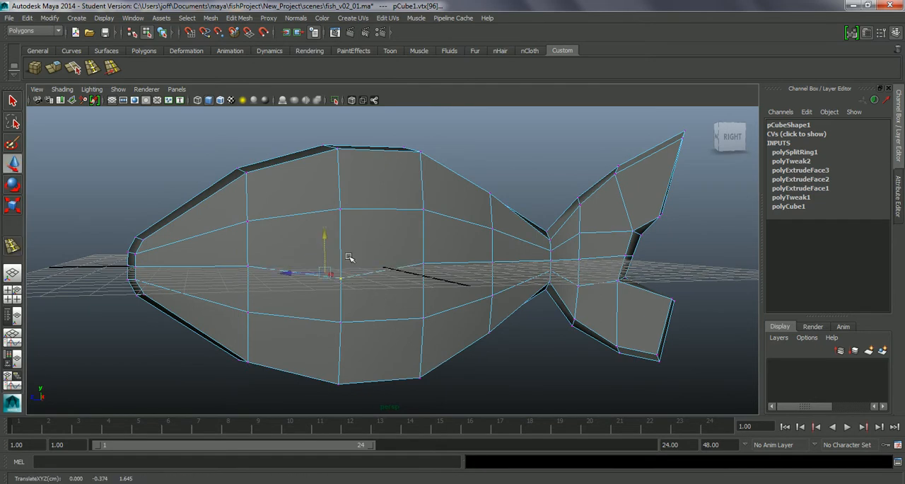
# Lower the middle-loop vertices in the next column toward the tail to about -0.36 cm on the vertical axis
pyautogui.keyDown('alt'); pyautogui.moveTo(380, 280); pyautogui.dragTo(424, 259); pyautogui.keyUp('alt')
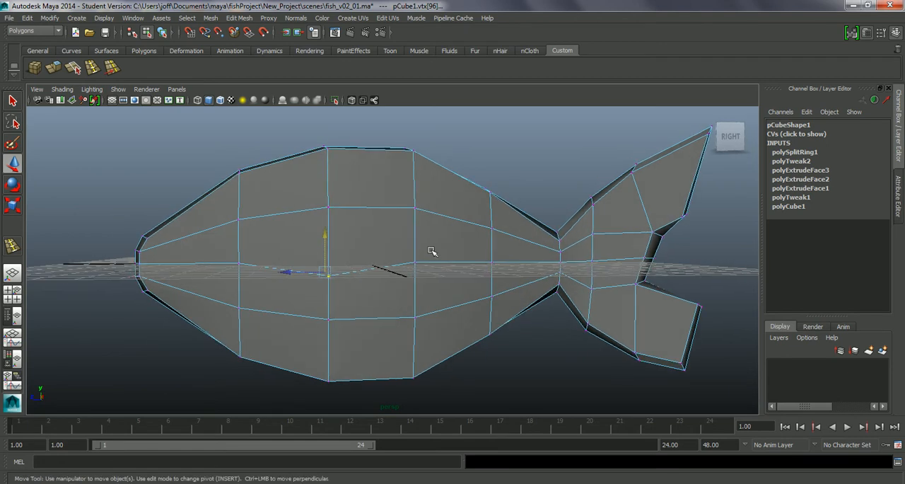
pyautogui.keyDown('alt'); pyautogui.moveTo(394, 289); pyautogui.dragTo(367, 297); pyautogui.keyUp('alt')
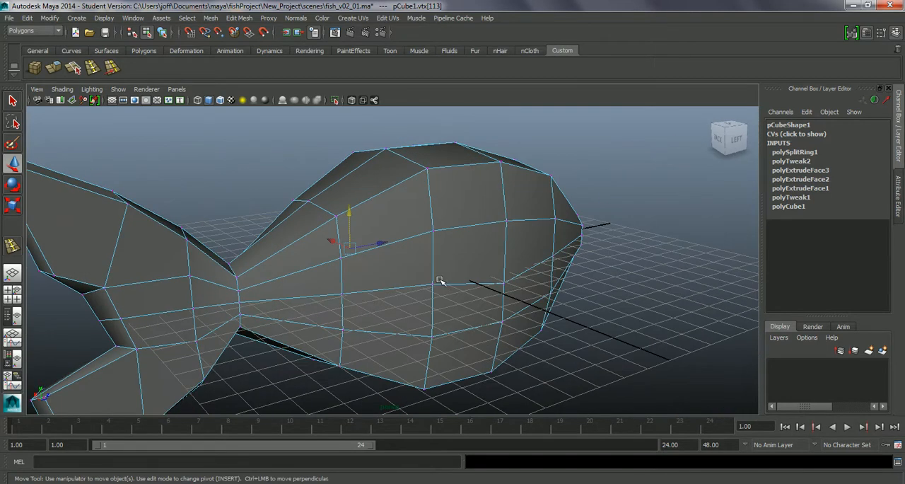
pyautogui.moveTo(440, 280); pyautogui.dragTo(388, 286)
pyautogui.moveTo(383, 244); pyautogui.dragTo(384, 257)
pyautogui.keyDown('alt'); pyautogui.moveTo(331, 287); pyautogui.dragTo(573, 279); pyautogui.keyUp('alt')
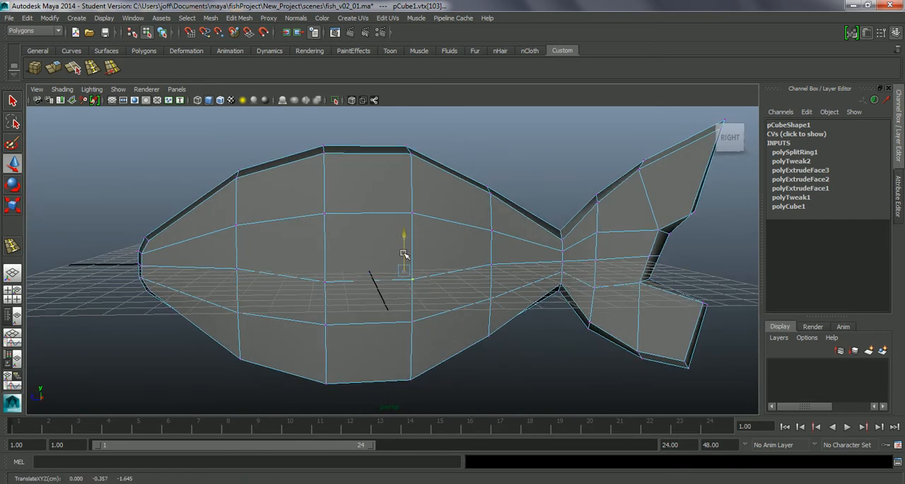
# Nudge the front middle-loop vertex and the two lower-loop vertices at the body's widest section slightly upward
pyautogui.click(337, 288)
pyautogui.moveTo(325, 267); pyautogui.dragTo(324, 263)
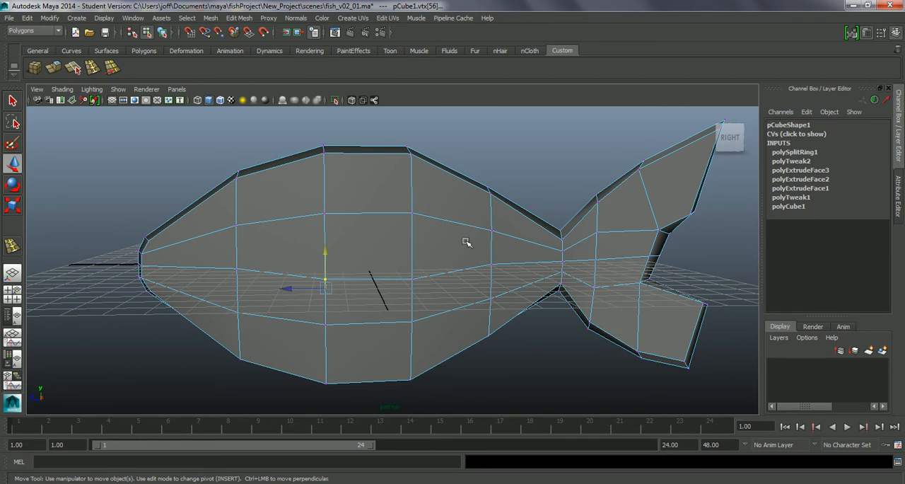
pyautogui.click(325, 320)
pyautogui.moveTo(328, 307); pyautogui.dragTo(343, 316)
pyautogui.moveTo(397, 329); pyautogui.dragTo(412, 289)
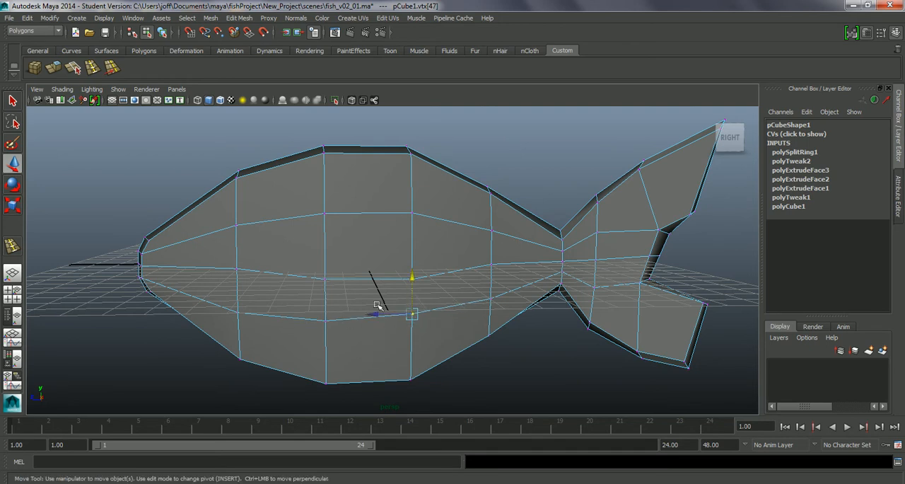
# Lower the middle-loop vertex just ahead of the tail base to about -0.06 cm on the vertical axis
pyautogui.click(491, 267)
pyautogui.moveTo(491, 244); pyautogui.dragTo(491, 247)
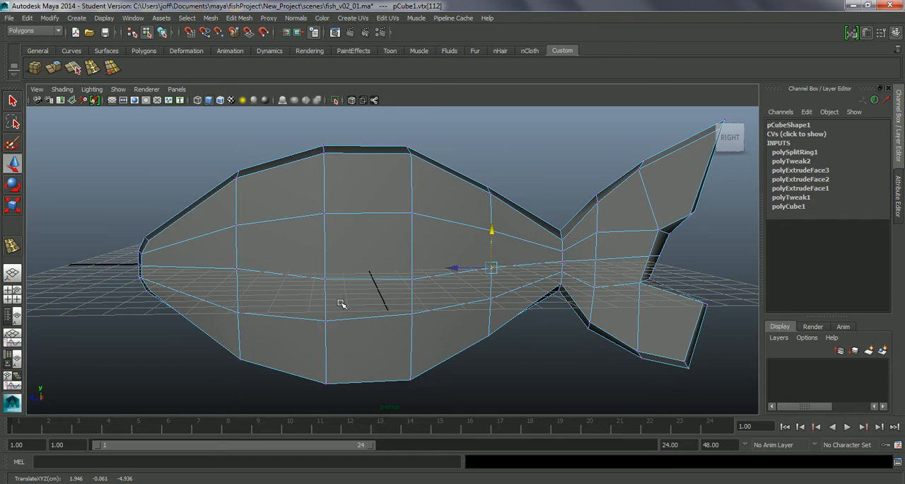
# In face mode, select the matching lower side face on both sides of the fish body and apply Extrude to them
pyautogui.keyDown('alt'); pyautogui.moveTo(364, 296); pyautogui.dragTo(409, 308); pyautogui.keyUp('alt')
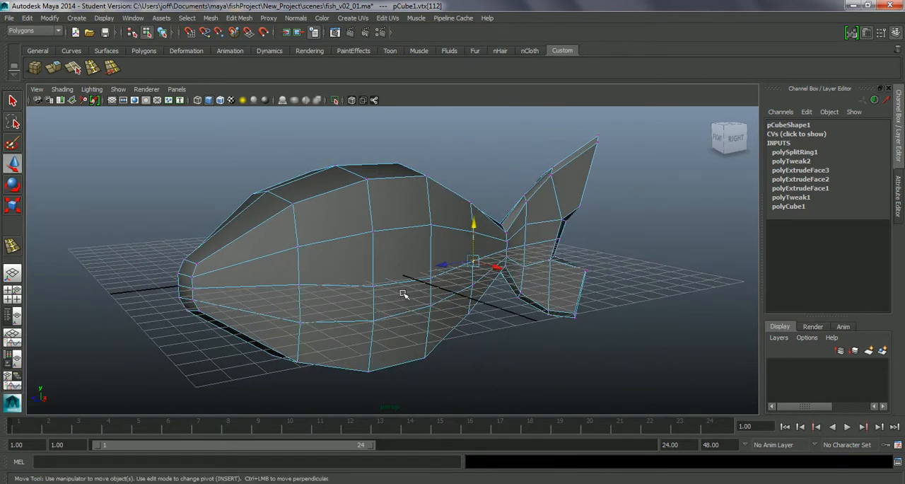
pyautogui.rightClick(402, 294)
pyautogui.click(403, 278)
pyautogui.click(415, 295)
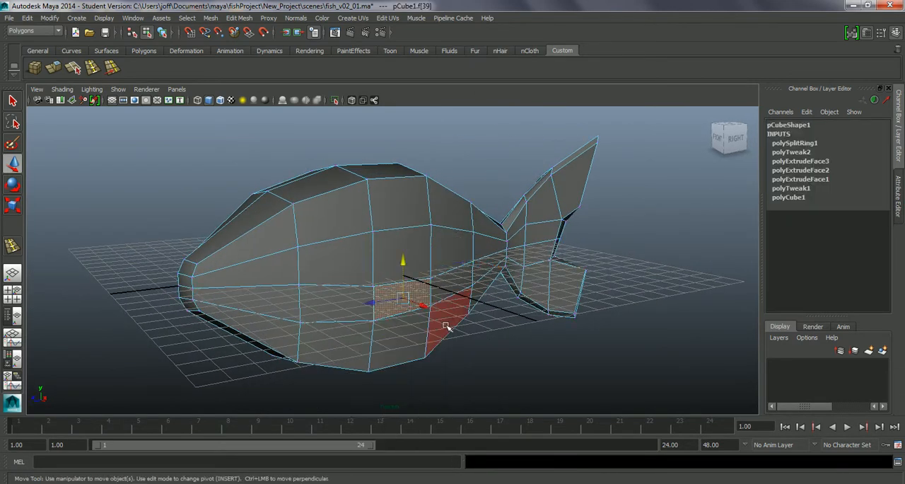
pyautogui.keyDown('alt'); pyautogui.moveTo(470, 344); pyautogui.dragTo(506, 342); pyautogui.keyUp('alt')
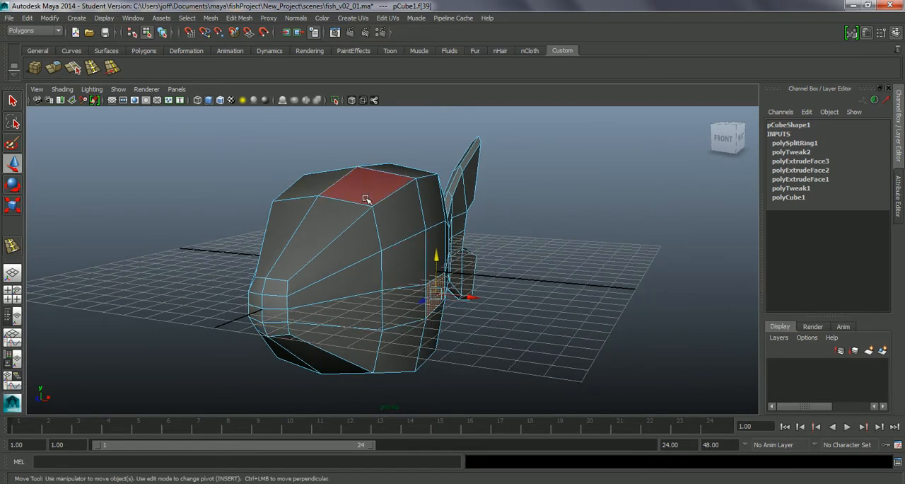
pyautogui.keyDown('alt'); pyautogui.moveTo(495, 283); pyautogui.dragTo(427, 312); pyautogui.keyUp('alt')
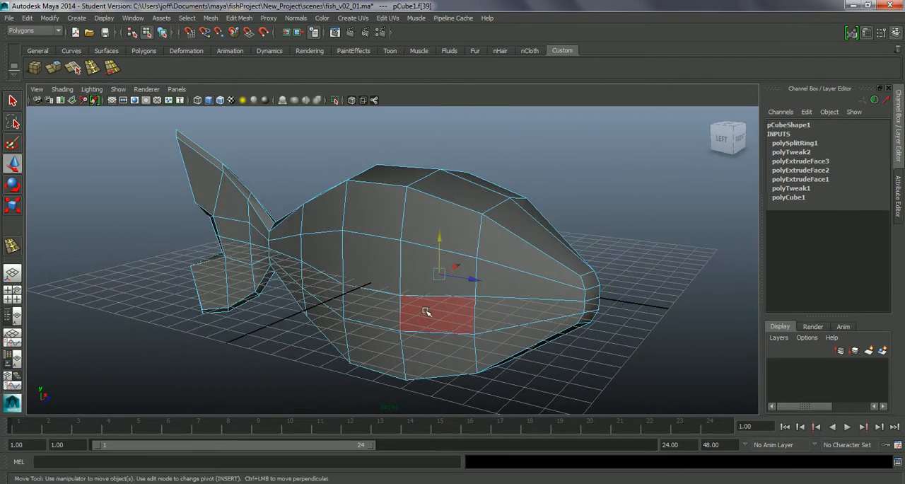
pyautogui.click(382, 310)
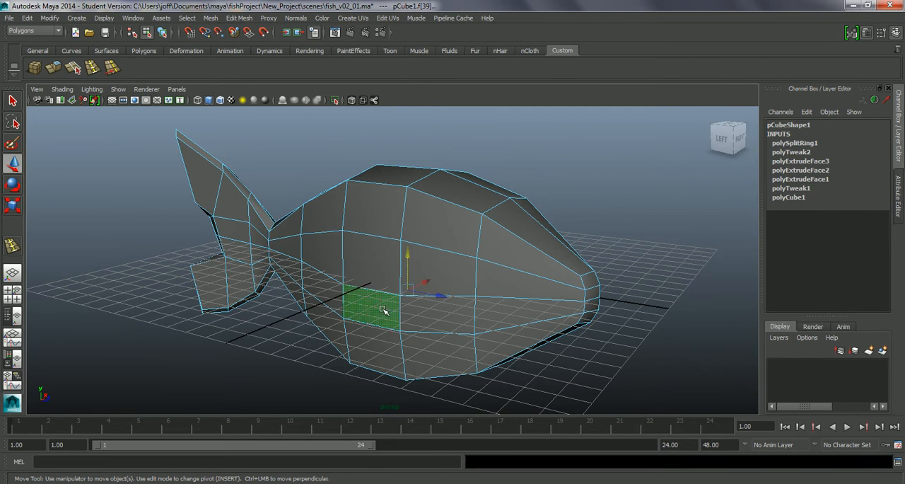
pyautogui.keyDown('alt'); pyautogui.moveTo(571, 349); pyautogui.dragTo(436, 326); pyautogui.keyUp('alt')
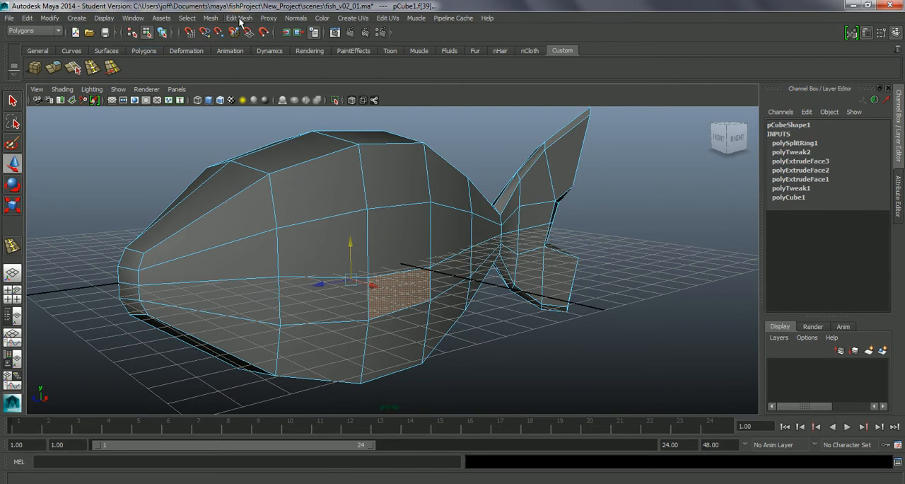
pyautogui.click(56, 69)
# Try pulling the extruded side faces outward by about 2.02 cm along their local Z axis
pyautogui.keyDown('alt'); pyautogui.moveTo(409, 306); pyautogui.dragTo(471, 344); pyautogui.keyUp('alt')
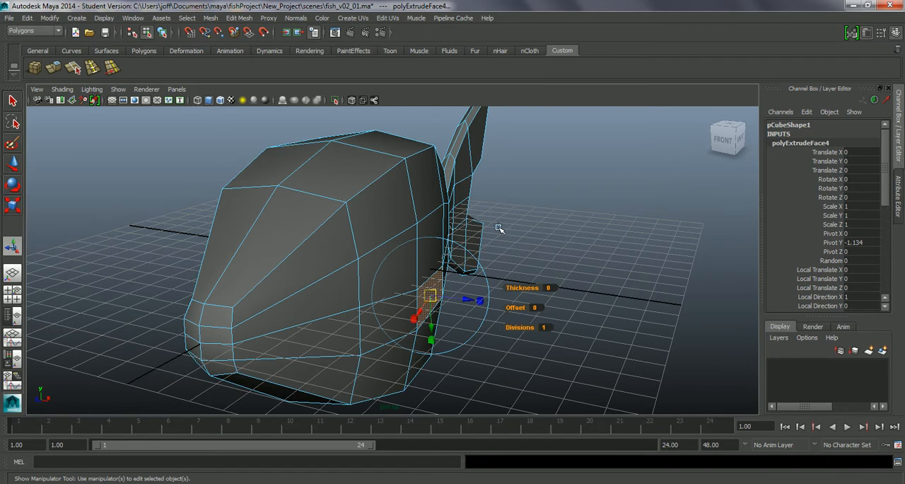
pyautogui.moveTo(498, 259)
pyautogui.keyDown('alt'); pyautogui.mouseDown()
pyautogui.moveTo(566, 258)
pyautogui.moveTo(510, 259)
pyautogui.mouseUp(); pyautogui.keyUp('alt')
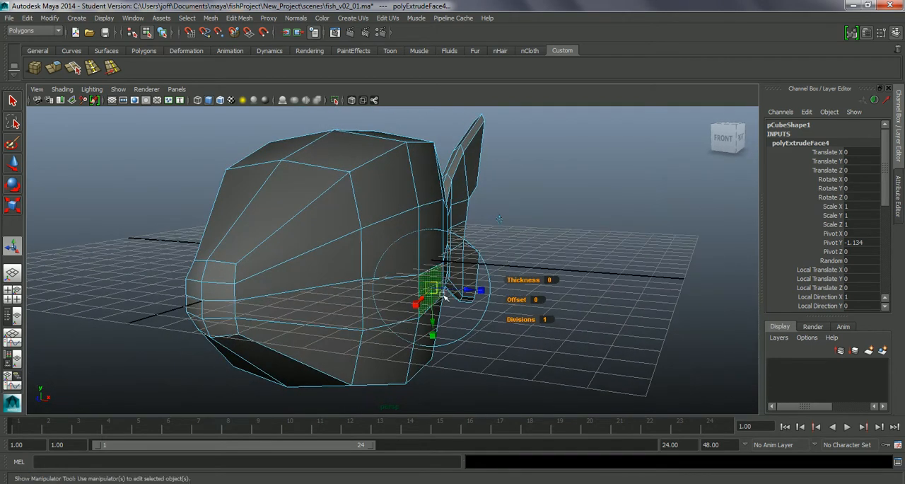
pyautogui.keyDown('alt'); pyautogui.moveTo(470, 295); pyautogui.dragTo(500, 353); pyautogui.keyUp('alt')
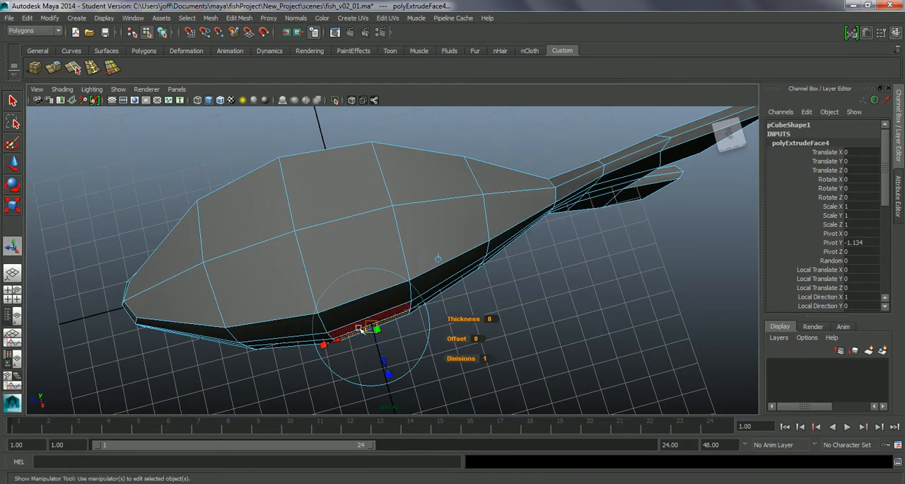
pyautogui.keyDown('alt'); pyautogui.moveTo(393, 335); pyautogui.dragTo(482, 292); pyautogui.keyUp('alt')
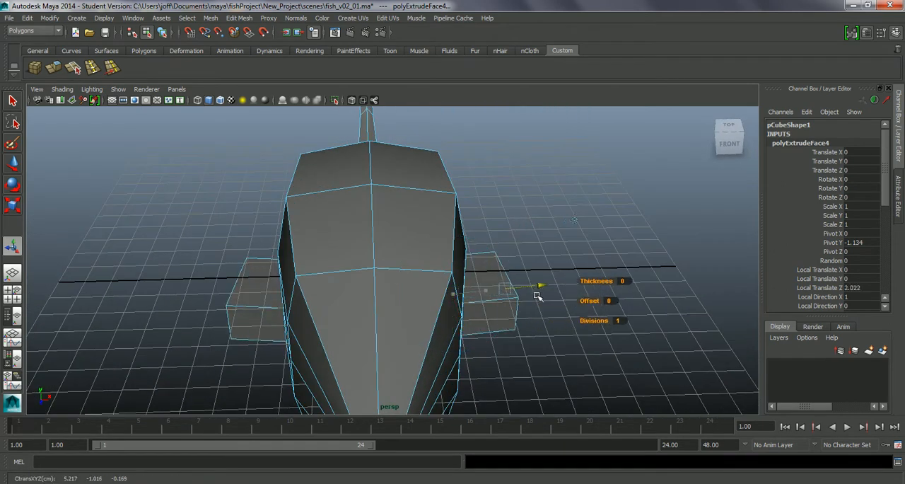
pyautogui.keyDown('alt'); pyautogui.moveTo(529, 321); pyautogui.dragTo(473, 268); pyautogui.keyUp('alt')
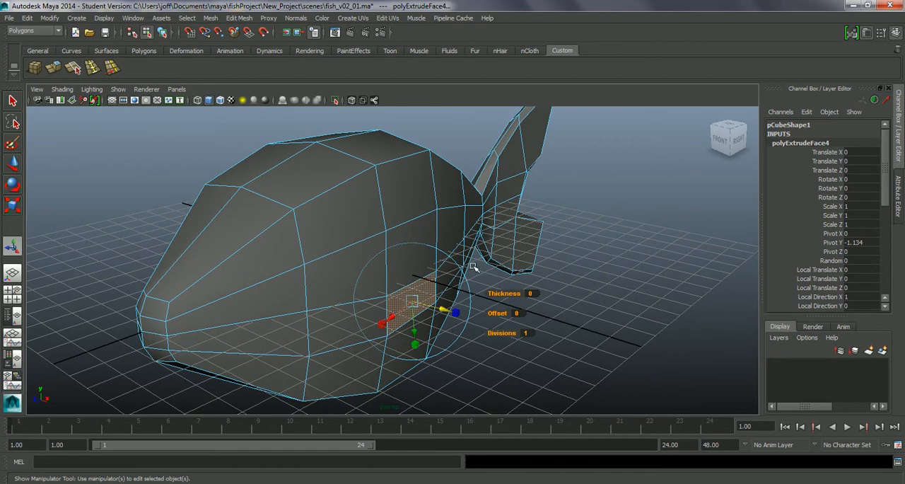
# Try moving the extruded side faces along the world axes and undo the move
pyautogui.keyDown('alt'); pyautogui.moveTo(479, 234); pyautogui.dragTo(481, 283); pyautogui.keyUp('alt')
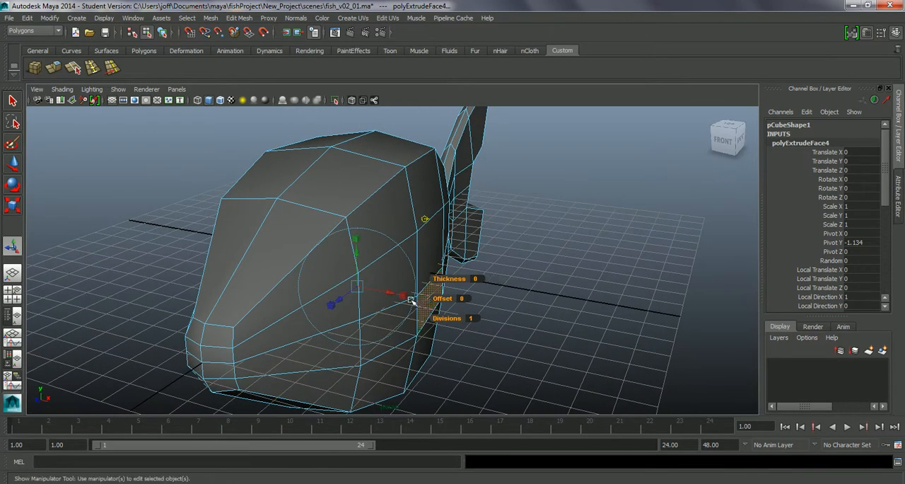
pyautogui.moveTo(388, 294); pyautogui.dragTo(415, 301)
pyautogui.hotkey('ctrl', 'z')
pyautogui.moveTo(346, 296)
pyautogui.keyDown('alt'); pyautogui.mouseDown()
pyautogui.moveTo(426, 287)
pyautogui.moveTo(342, 295)
pyautogui.mouseUp(); pyautogui.keyUp('alt')
pyautogui.keyDown('alt'); pyautogui.moveTo(422, 218); pyautogui.dragTo(382, 301); pyautogui.keyUp('alt')
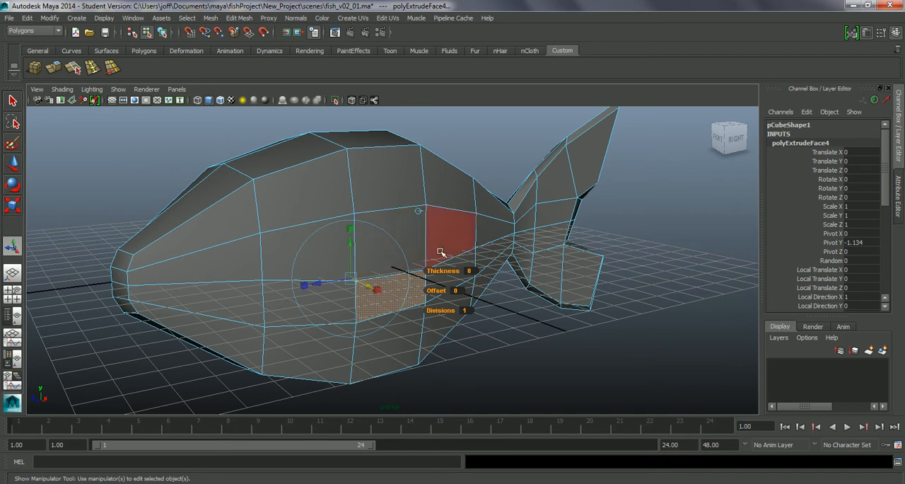
# Scale down the extruded side faces in local space and offset them outward about 0.109 cm to form the fin bases
pyautogui.moveTo(488, 233)
pyautogui.keyDown('alt'); pyautogui.mouseDown()
pyautogui.moveTo(502, 236)
pyautogui.moveTo(481, 247)
pyautogui.moveTo(503, 234)
pyautogui.moveTo(501, 244)
pyautogui.mouseUp(); pyautogui.keyUp('alt')
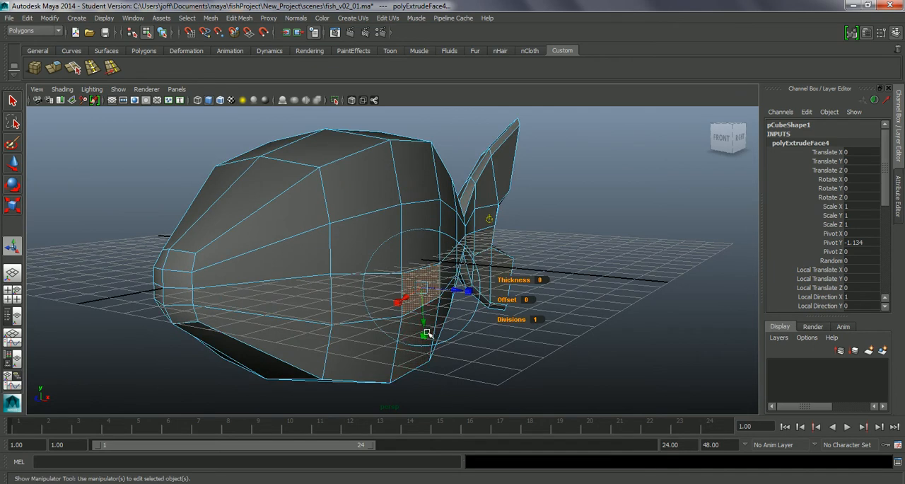
pyautogui.moveTo(425, 335)
pyautogui.mouseDown()
pyautogui.moveTo(423, 316)
pyautogui.moveTo(421, 324)
pyautogui.mouseUp()
pyautogui.moveTo(368, 308); pyautogui.dragTo(380, 304)
pyautogui.moveTo(409, 336); pyautogui.dragTo(411, 338)
pyautogui.keyDown('alt'); pyautogui.moveTo(351, 302); pyautogui.dragTo(386, 307); pyautogui.keyUp('alt')
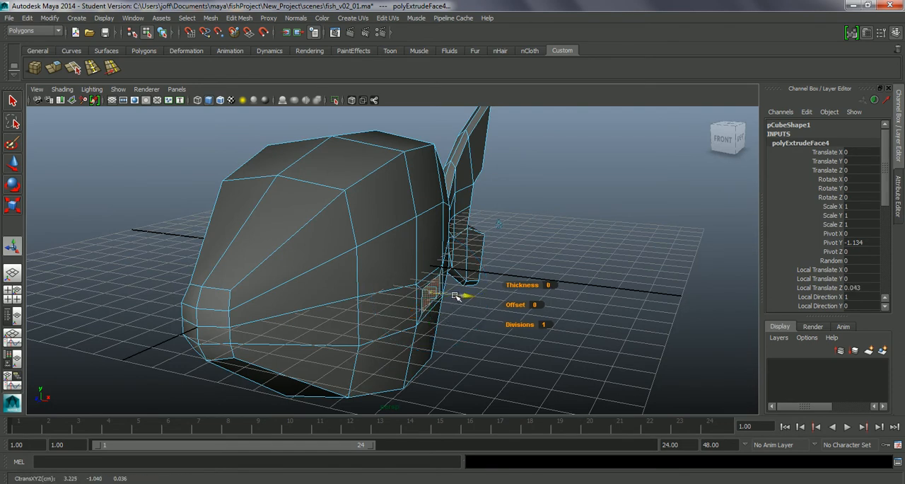
pyautogui.keyDown('alt'); pyautogui.moveTo(462, 295); pyautogui.dragTo(464, 321); pyautogui.keyUp('alt')
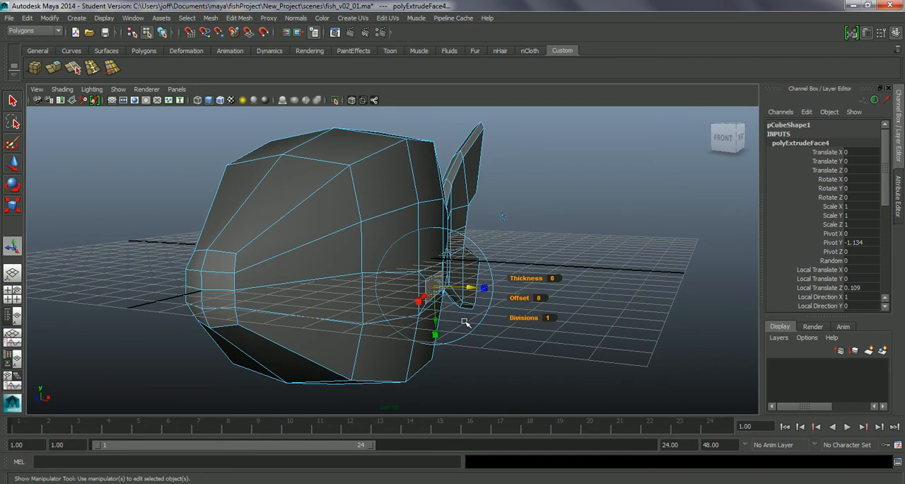
# Extrude the fin base faces again, about 1.291 cm outward in local Z with a 0.499 cm downward offset in local Y
pyautogui.hotkey('ctrl', 'e')
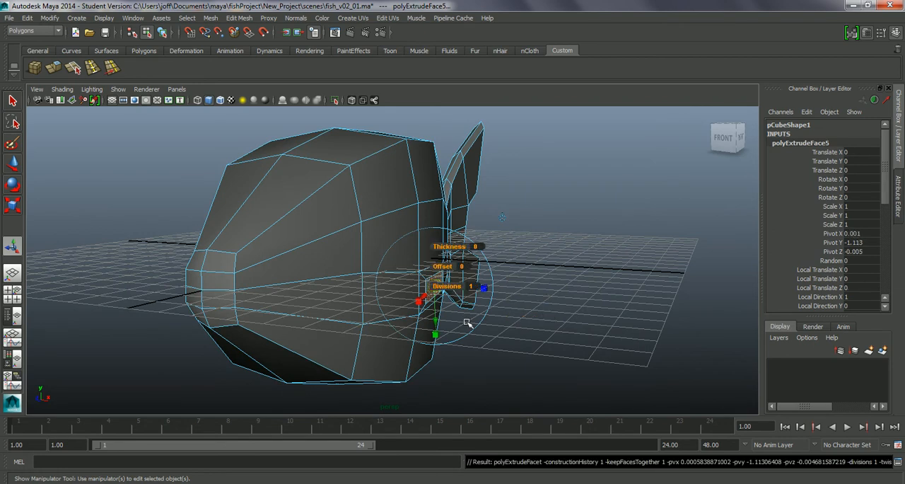
pyautogui.keyDown('alt'); pyautogui.moveTo(466, 324); pyautogui.dragTo(440, 323); pyautogui.keyUp('alt')
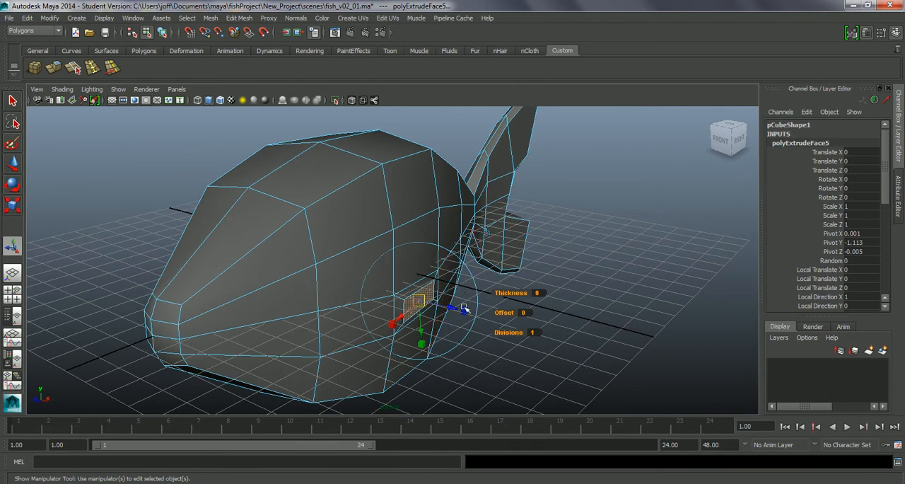
pyautogui.moveTo(443, 307); pyautogui.dragTo(402, 263)
pyautogui.keyDown('alt'); pyautogui.moveTo(471, 310); pyautogui.dragTo(490, 316); pyautogui.keyUp('alt')
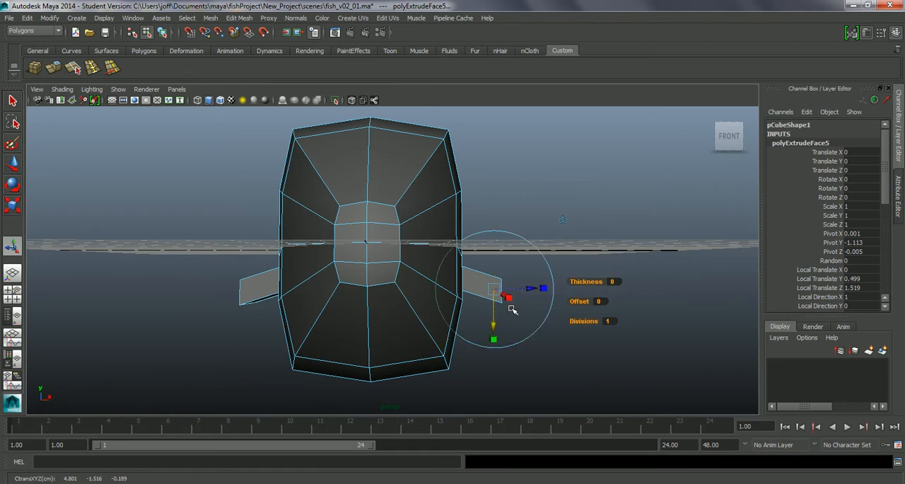
pyautogui.moveTo(521, 290); pyautogui.dragTo(412, 315)
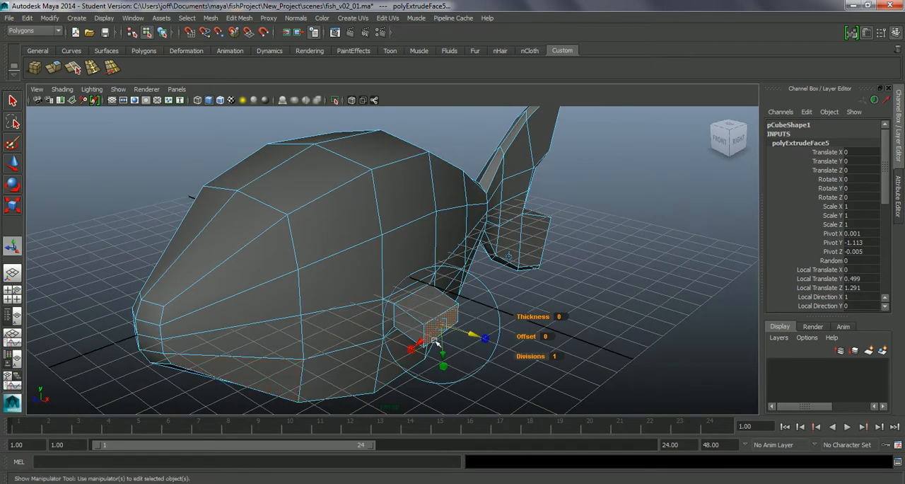
# Try sliding the fin end faces about 0.891 cm along their local X axis and undo the move
pyautogui.keyDown('alt'); pyautogui.moveTo(429, 339); pyautogui.dragTo(383, 334); pyautogui.keyUp('alt')
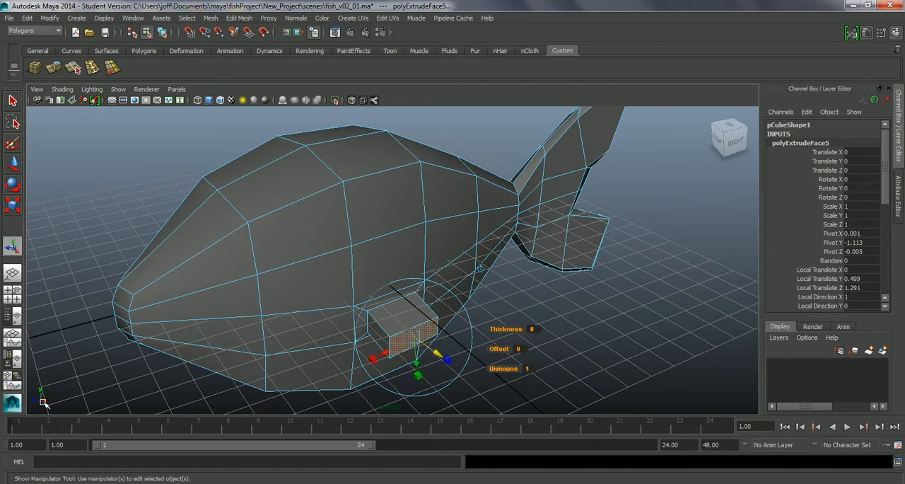
pyautogui.keyDown('alt'); pyautogui.moveTo(335, 364); pyautogui.dragTo(400, 364); pyautogui.keyUp('alt')
pyautogui.keyDown('alt'); pyautogui.moveTo(253, 340); pyautogui.dragTo(301, 360); pyautogui.keyUp('alt')
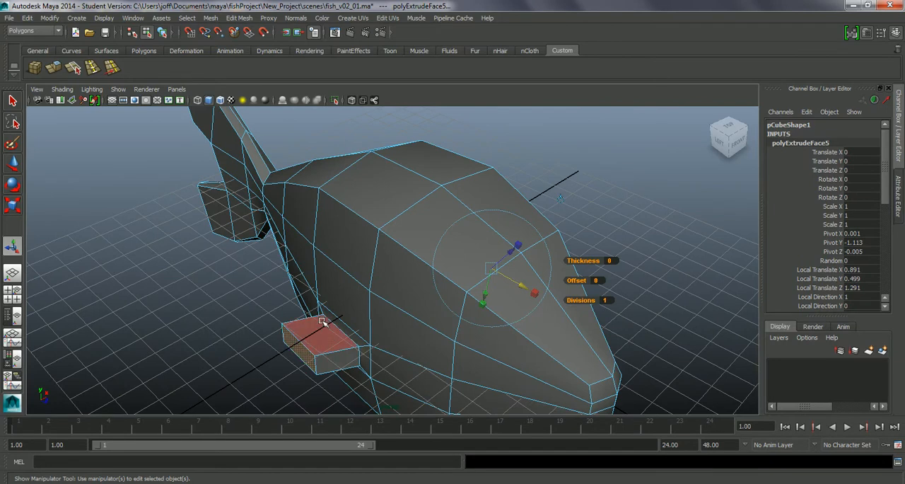
pyautogui.hotkey('ctrl', 'z')
# Shift both fin end faces 1.153 cm toward the tail and 0.276 cm down in world space, and flatten their thickness
pyautogui.keyDown('alt'); pyautogui.moveTo(513, 340); pyautogui.dragTo(386, 326); pyautogui.keyUp('alt')
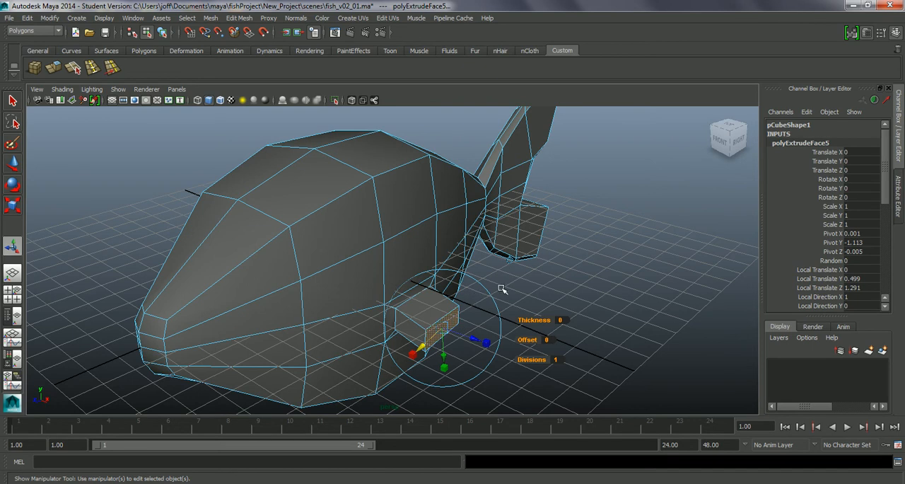
pyautogui.keyDown('alt'); pyautogui.moveTo(427, 303); pyautogui.dragTo(379, 267); pyautogui.keyUp('alt')
pyautogui.keyDown('alt'); pyautogui.moveTo(448, 307); pyautogui.dragTo(359, 313); pyautogui.keyUp('alt')
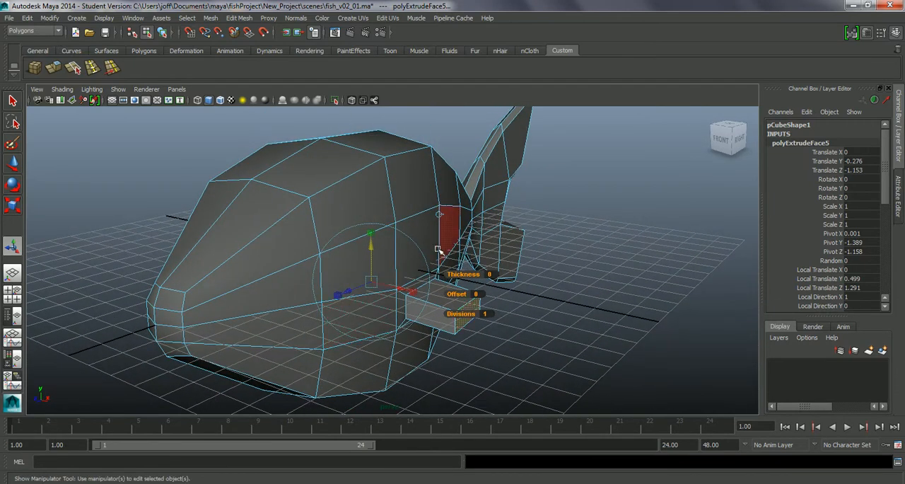
pyautogui.click(439, 215)
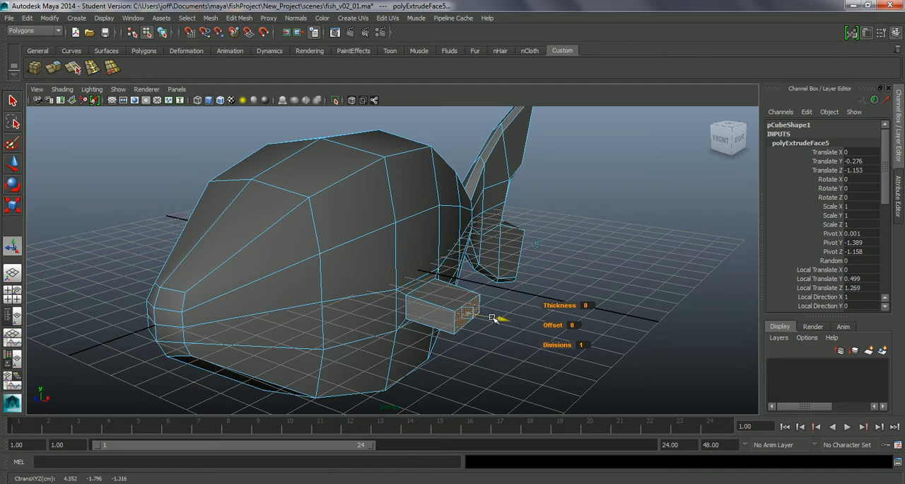
pyautogui.keyDown('alt'); pyautogui.moveTo(488, 318); pyautogui.dragTo(443, 350); pyautogui.keyUp('alt')
pyautogui.moveTo(364, 345); pyautogui.dragTo(330, 346)
# Extrude the fin end faces once more, 1.945 cm outward in local Z and 0.818 cm down in local Y
pyautogui.keyDown('alt'); pyautogui.moveTo(410, 319); pyautogui.dragTo(551, 307); pyautogui.keyUp('alt')
pyautogui.hotkey('ctrl', 'e')
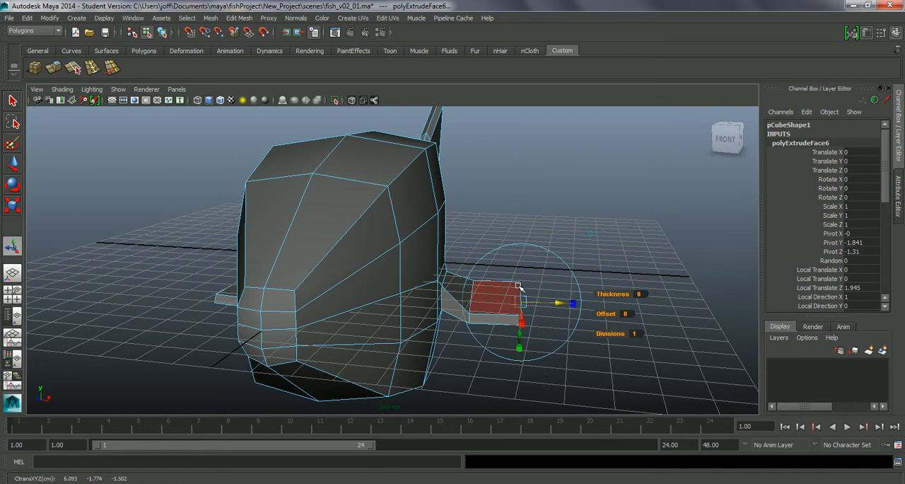
pyautogui.keyDown('alt'); pyautogui.moveTo(544, 342); pyautogui.dragTo(522, 337); pyautogui.keyUp('alt')
pyautogui.keyDown('alt'); pyautogui.moveTo(523, 271); pyautogui.dragTo(472, 316); pyautogui.keyUp('alt')
pyautogui.keyDown('alt'); pyautogui.moveTo(492, 335); pyautogui.dragTo(461, 270, button='middle'); pyautogui.keyUp('alt')
# Move both fin tips 1.188 cm toward the tail in world space and narrow the tip faces
pyautogui.click(505, 251)
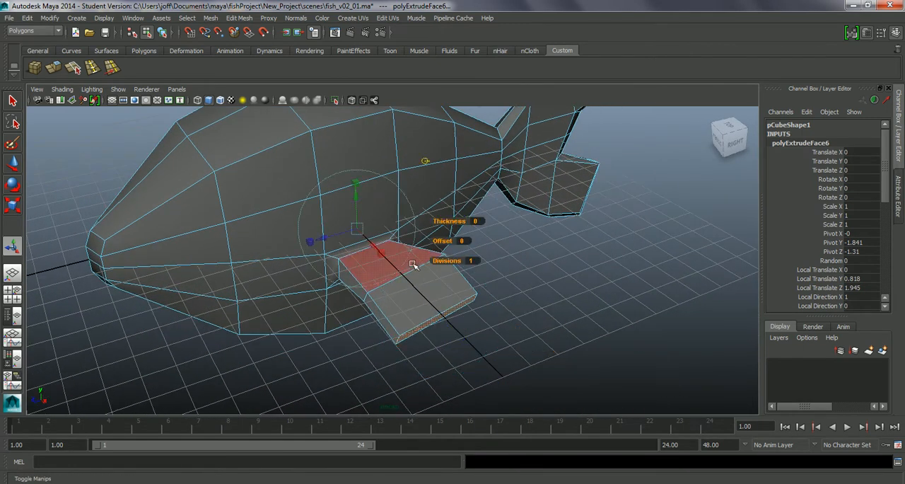
pyautogui.moveTo(336, 237); pyautogui.dragTo(360, 226)
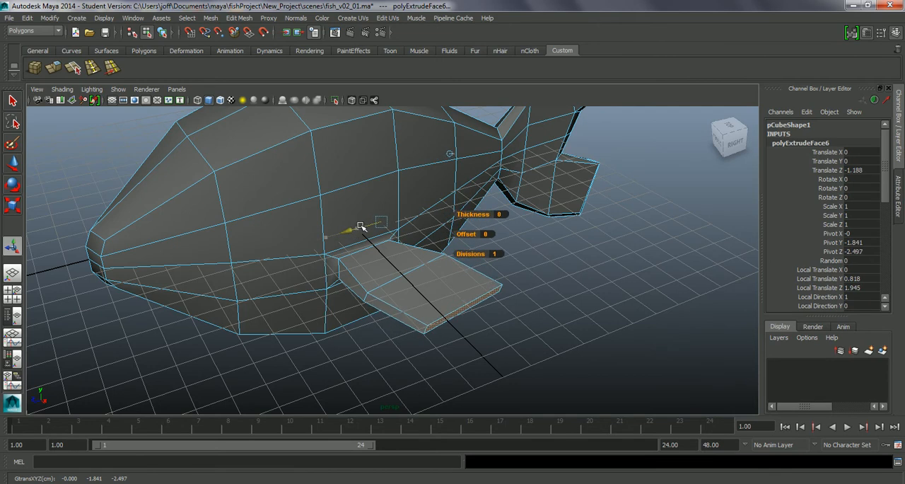
pyautogui.click(450, 155)
pyautogui.moveTo(421, 332); pyautogui.dragTo(444, 323)
# Lower both fin tips to a local Y offset of about 1.135 cm
pyautogui.keyDown('alt'); pyautogui.moveTo(497, 352); pyautogui.dragTo(563, 326); pyautogui.keyUp('alt')
pyautogui.moveTo(488, 301); pyautogui.dragTo(570, 270)
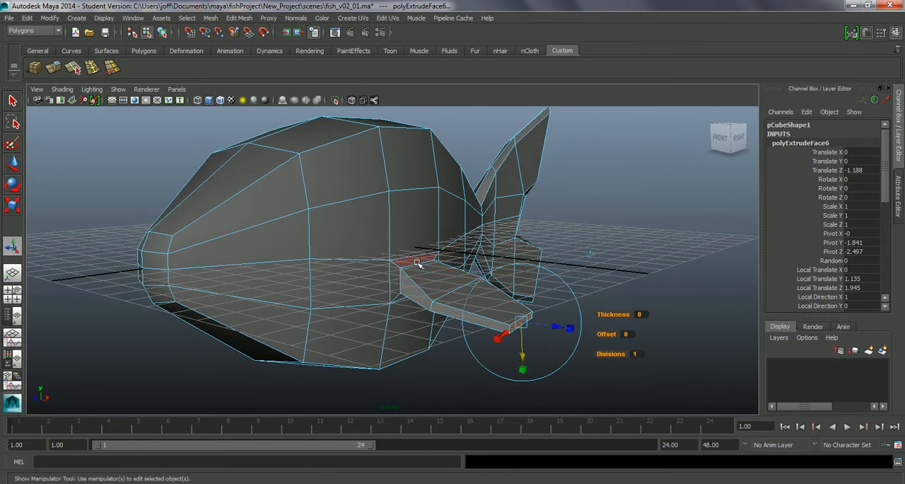
pyautogui.keyDown('alt'); pyautogui.moveTo(493, 286); pyautogui.dragTo(434, 273); pyautogui.keyUp('alt')
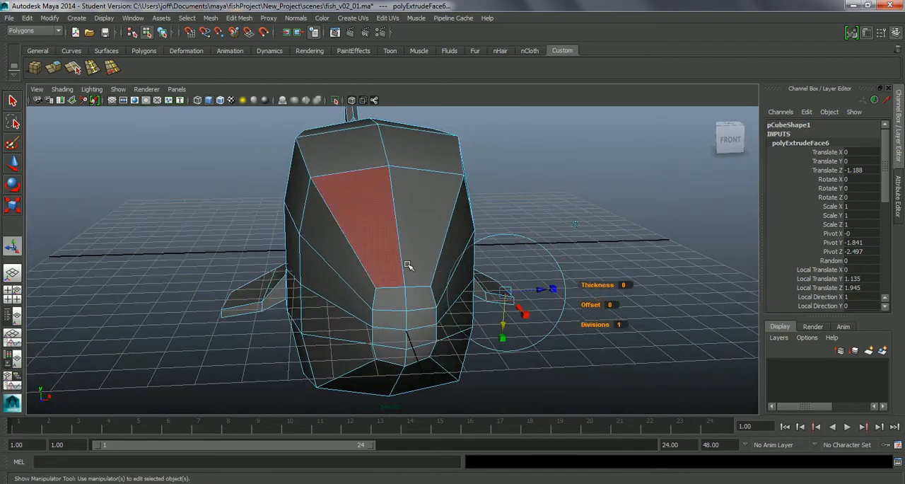
pyautogui.keyDown('alt'); pyautogui.moveTo(549, 321); pyautogui.dragTo(490, 321); pyautogui.keyUp('alt')
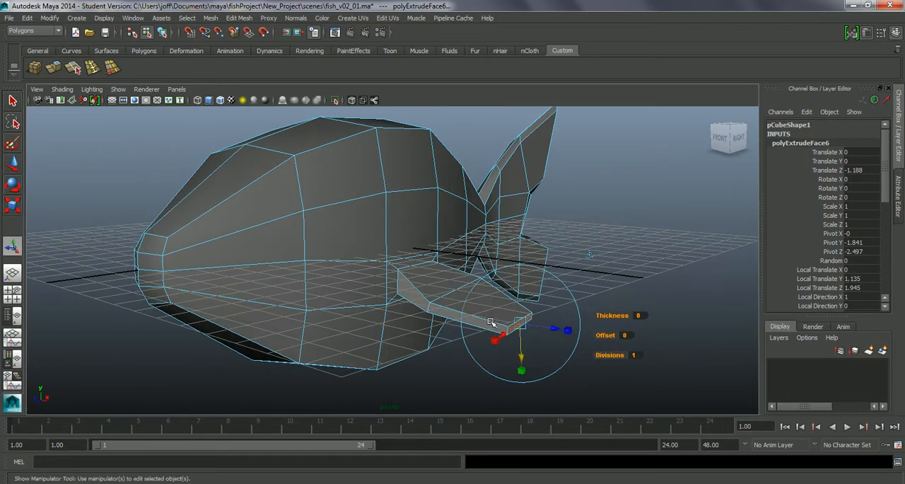
# Leave the extrude manipulator, examine the side fins from the front and side in smooth preview, and return to the unsmoothed display
pyautogui.press('q')
pyautogui.keyDown('alt'); pyautogui.moveTo(637, 241); pyautogui.dragTo(567, 261, button='right'); pyautogui.keyUp('alt')
pyautogui.keyDown('alt'); pyautogui.moveTo(564, 277); pyautogui.dragTo(557, 284, button='middle'); pyautogui.keyUp('alt')
pyautogui.press('3')
pyautogui.keyDown('alt'); pyautogui.moveTo(498, 278); pyautogui.dragTo(542, 267); pyautogui.keyUp('alt')
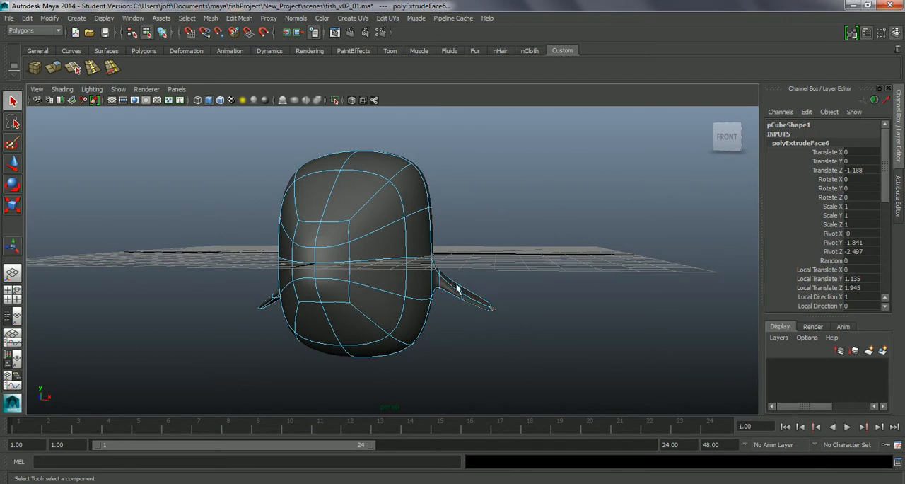
pyautogui.keyDown('alt'); pyautogui.moveTo(465, 270); pyautogui.dragTo(495, 270); pyautogui.keyUp('alt')
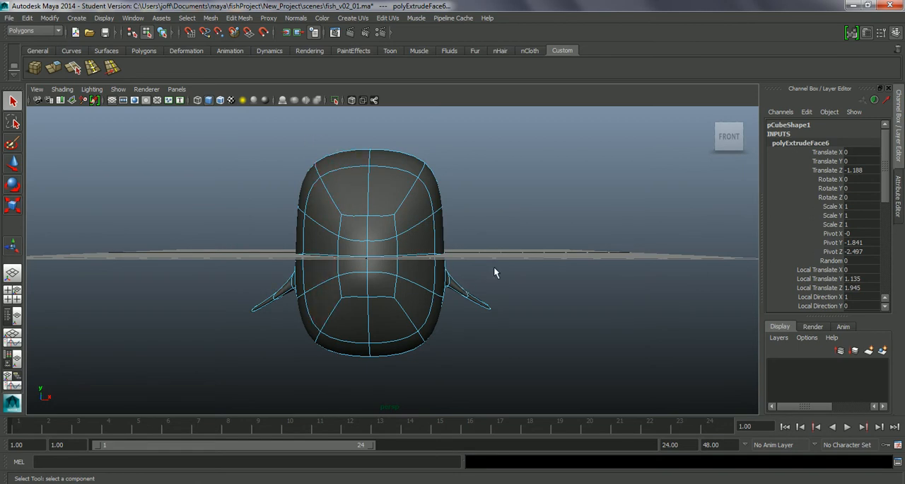
pyautogui.keyDown('alt'); pyautogui.moveTo(567, 259); pyautogui.dragTo(487, 271); pyautogui.keyUp('alt')
pyautogui.keyDown('alt'); pyautogui.moveTo(486, 233); pyautogui.dragTo(420, 273); pyautogui.keyUp('alt')
pyautogui.keyDown('alt'); pyautogui.moveTo(420, 273); pyautogui.dragTo(452, 284, button='right'); pyautogui.keyUp('alt')
pyautogui.keyDown('alt'); pyautogui.moveTo(410, 269); pyautogui.dragTo(428, 265, button='middle'); pyautogui.keyUp('alt')
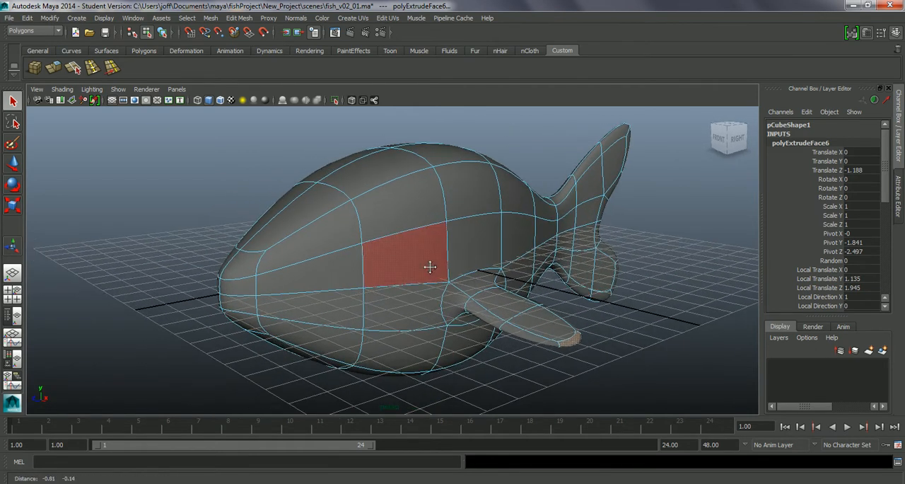
pyautogui.press('1')
pyautogui.keyDown('alt'); pyautogui.moveTo(403, 274); pyautogui.dragTo(375, 270); pyautogui.keyUp('alt')
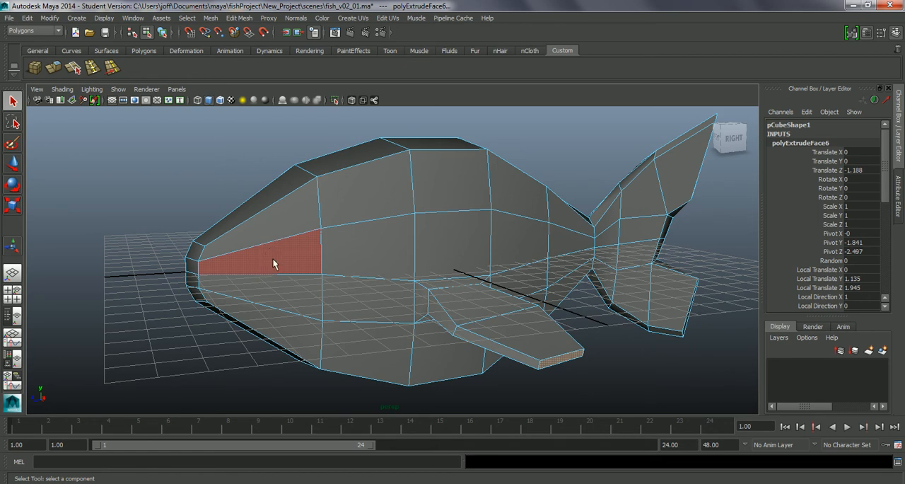
# Insert a vertical edge loop around the head, roughly midway between the nose ring and the first body loop behind it
pyautogui.keyDown('alt'); pyautogui.moveTo(301, 303); pyautogui.dragTo(256, 163); pyautogui.keyUp('alt')
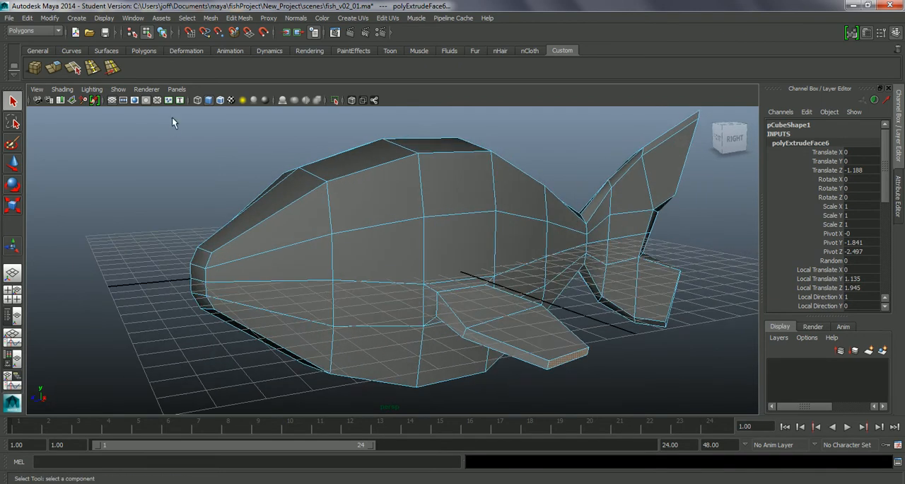
pyautogui.click(240, 19)
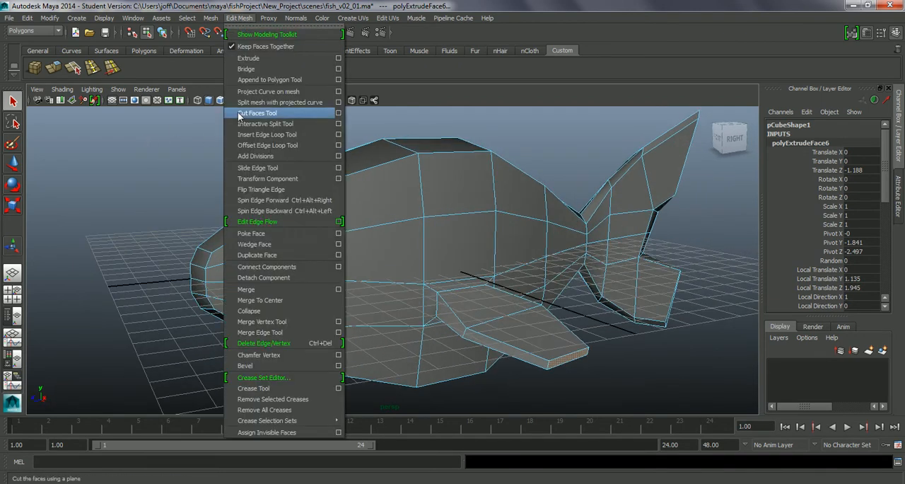
pyautogui.click(258, 134)
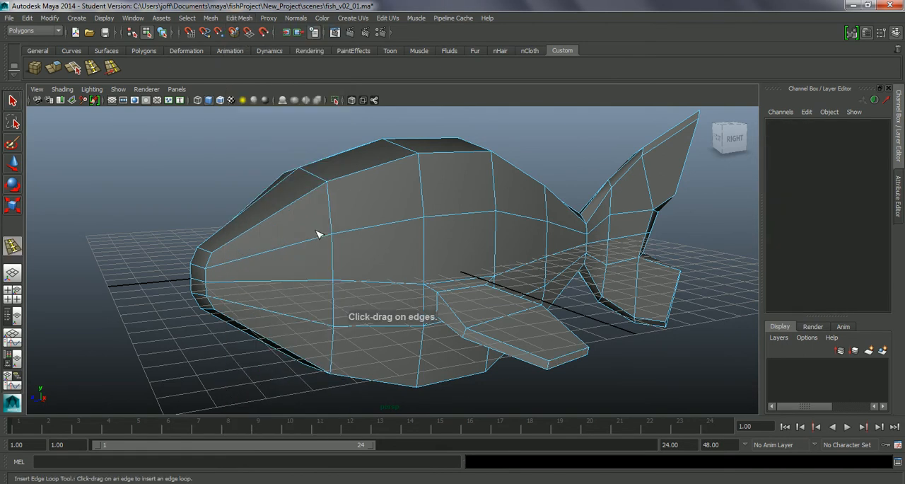
pyautogui.moveTo(289, 249)
pyautogui.mouseDown()
pyautogui.moveTo(275, 252)
pyautogui.moveTo(283, 250)
pyautogui.mouseUp()
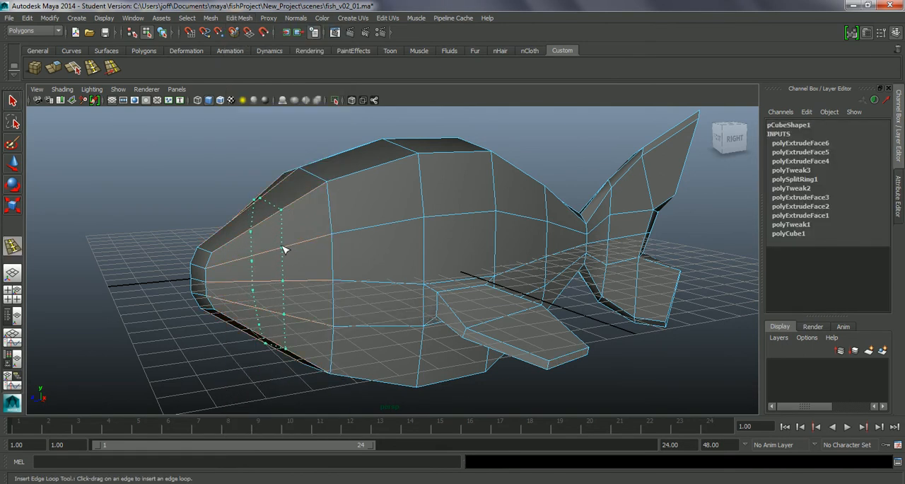
pyautogui.moveTo(286, 249); pyautogui.dragTo(301, 226)
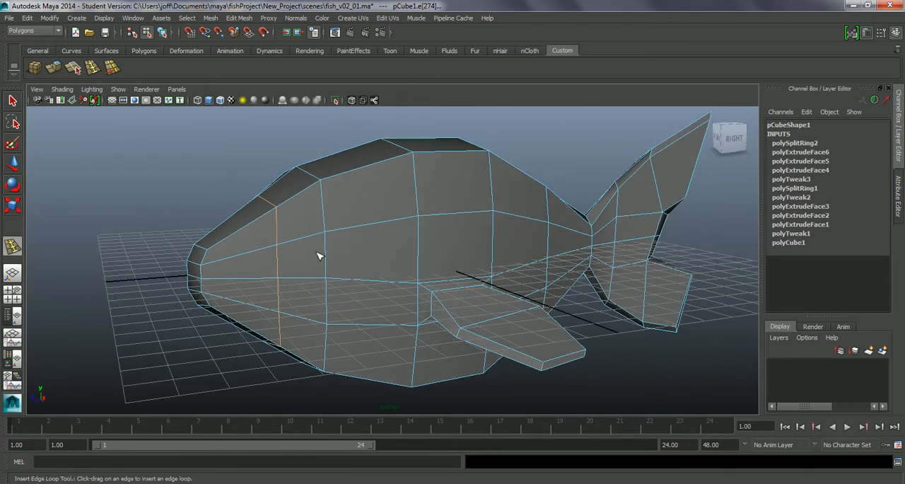
# Try to insert another vertical edge loop through the body at the side fins, and undo it
pyautogui.moveTo(306, 263); pyautogui.dragTo(309, 277, button='right')
pyautogui.click(309, 276)
pyautogui.keyDown('alt'); pyautogui.moveTo(309, 276); pyautogui.dragTo(485, 282); pyautogui.keyUp('alt')
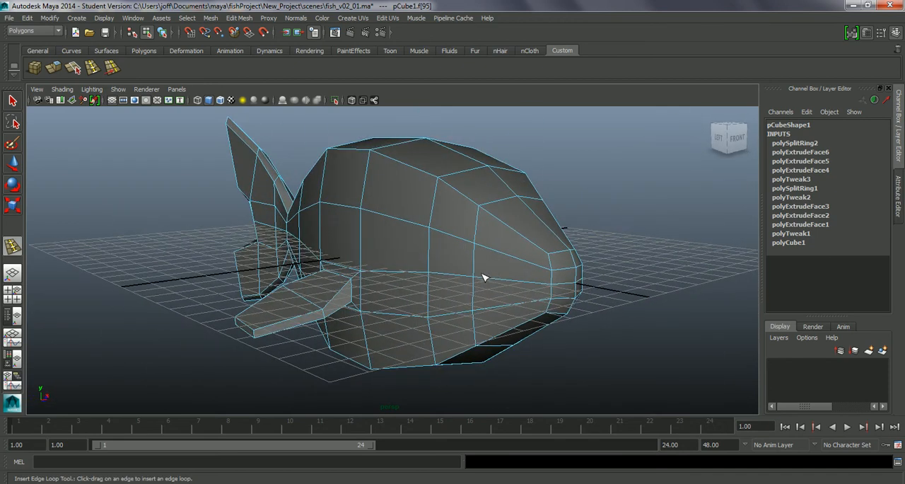
pyautogui.click(456, 258)
pyautogui.hotkey('ctrl', 'z')
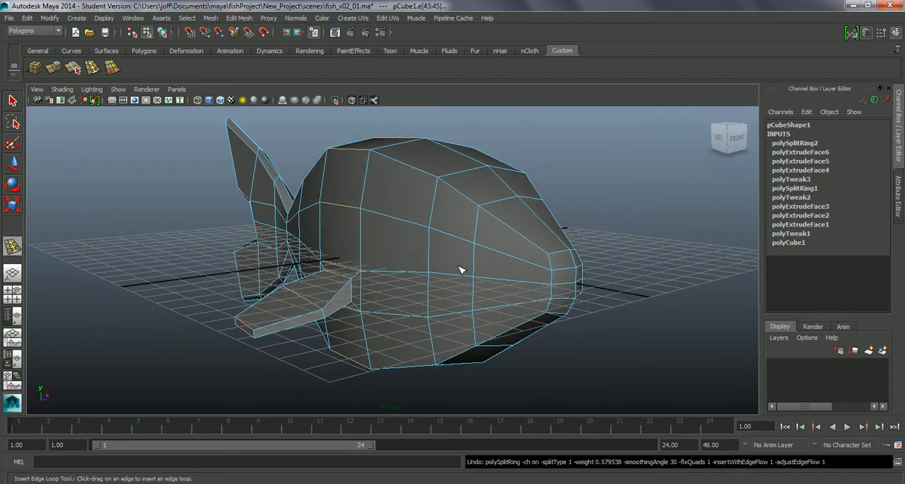
pyautogui.moveTo(458, 277)
pyautogui.keyDown('alt'); pyautogui.mouseDown()
pyautogui.moveTo(454, 285)
pyautogui.moveTo(478, 267)
pyautogui.moveTo(456, 269)
pyautogui.mouseUp(); pyautogui.keyUp('alt')
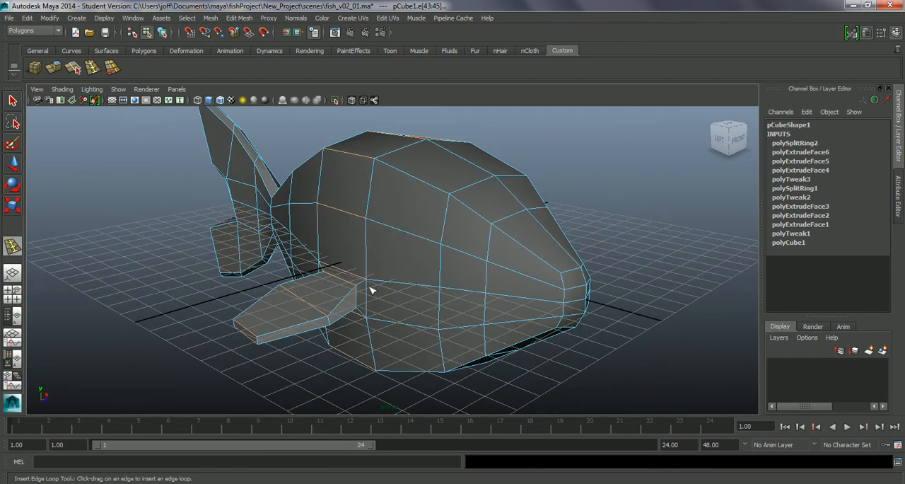
pyautogui.keyDown('alt'); pyautogui.moveTo(410, 284); pyautogui.dragTo(360, 267); pyautogui.keyUp('alt')
pyautogui.moveTo(345, 215); pyautogui.dragTo(343, 210)
pyautogui.hotkey('ctrl', 'z')
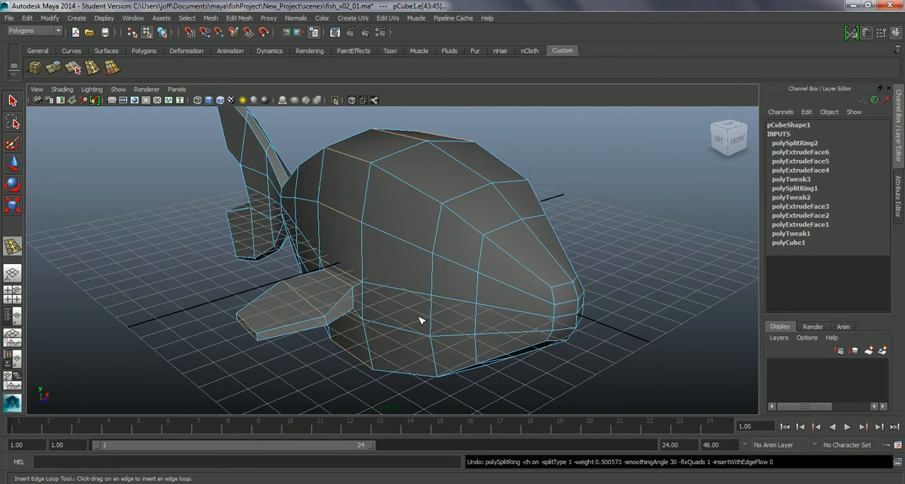
# Extrude the eye faces behind the new head loop inward, 0.509 cm in local Z with a local X offset of -0.135
pyautogui.press('q')
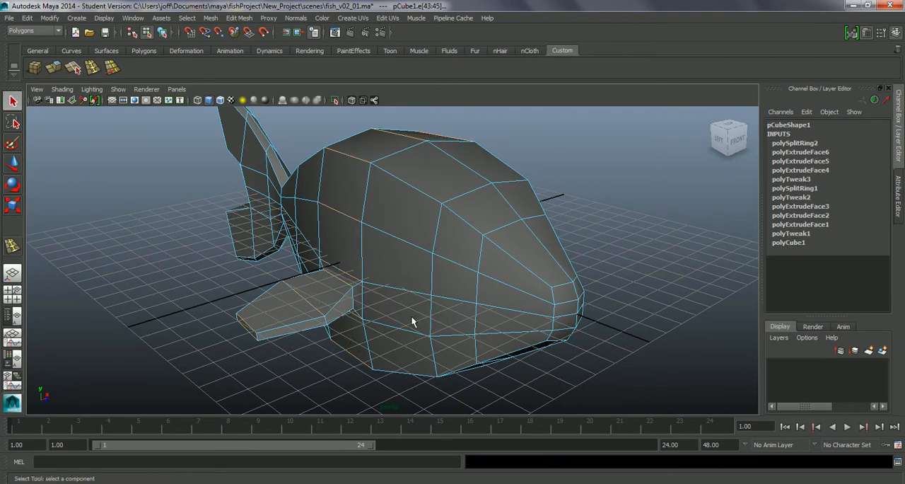
pyautogui.keyDown('alt'); pyautogui.moveTo(435, 333); pyautogui.dragTo(381, 316); pyautogui.keyUp('alt')
pyautogui.click(329, 278)
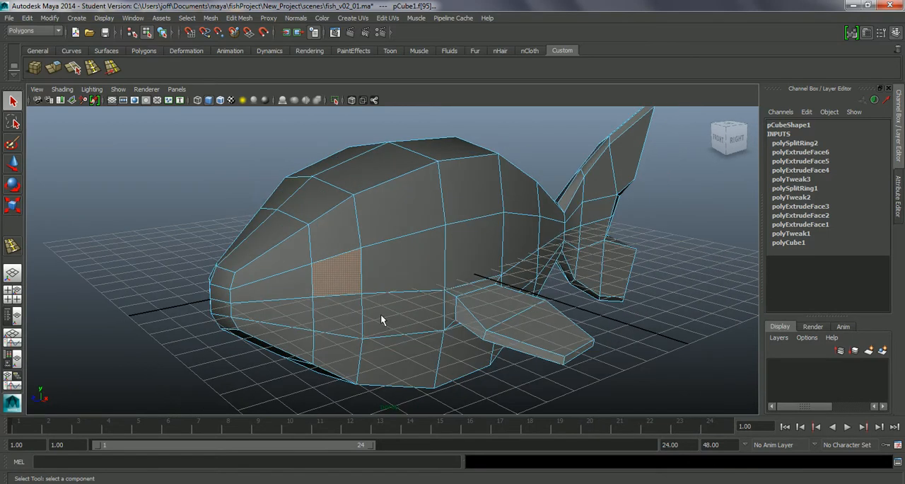
pyautogui.click(63, 69)
pyautogui.keyDown('alt'); pyautogui.moveTo(376, 233); pyautogui.dragTo(457, 223); pyautogui.keyUp('alt')
pyautogui.moveTo(479, 271); pyautogui.dragTo(389, 218)
pyautogui.keyDown('alt'); pyautogui.moveTo(463, 262); pyautogui.dragTo(323, 254); pyautogui.keyUp('alt')
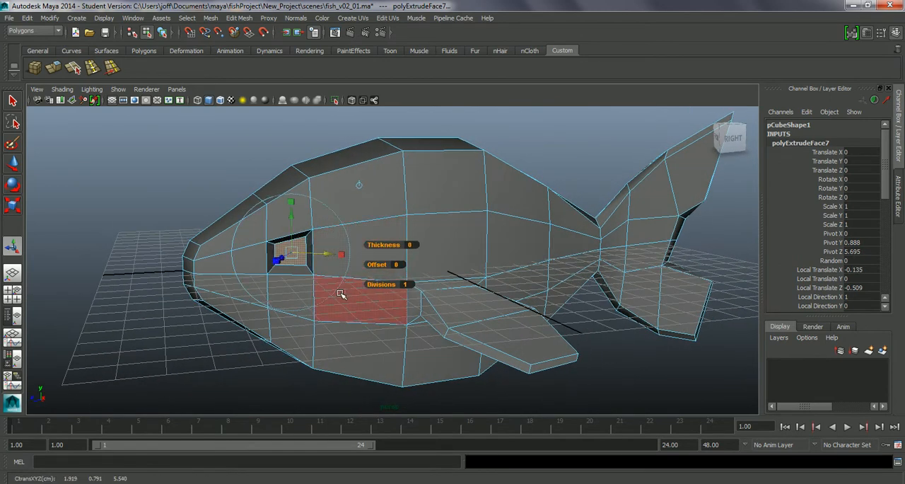
pyautogui.moveTo(276, 302)
pyautogui.keyDown('alt'); pyautogui.mouseDown()
pyautogui.moveTo(299, 299)
pyautogui.moveTo(284, 297)
pyautogui.mouseUp(); pyautogui.keyUp('alt')
pyautogui.click(477, 377)
pyautogui.keyDown('alt'); pyautogui.moveTo(419, 344); pyautogui.dragTo(397, 338); pyautogui.keyUp('alt')
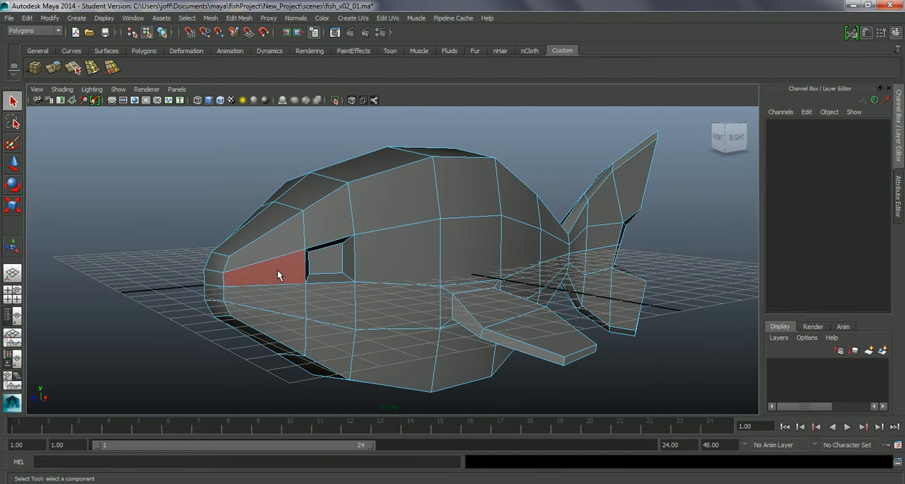
# Examine the eye sockets in smooth preview from several angles and close up, and return to the unsmoothed display
pyautogui.press('3')
pyautogui.keyDown('alt'); pyautogui.moveTo(277, 270); pyautogui.dragTo(352, 268); pyautogui.keyUp('alt')
pyautogui.moveTo(432, 263); pyautogui.dragTo(466, 236, button='right')
pyautogui.keyDown('alt'); pyautogui.moveTo(555, 382); pyautogui.dragTo(465, 350); pyautogui.keyUp('alt')
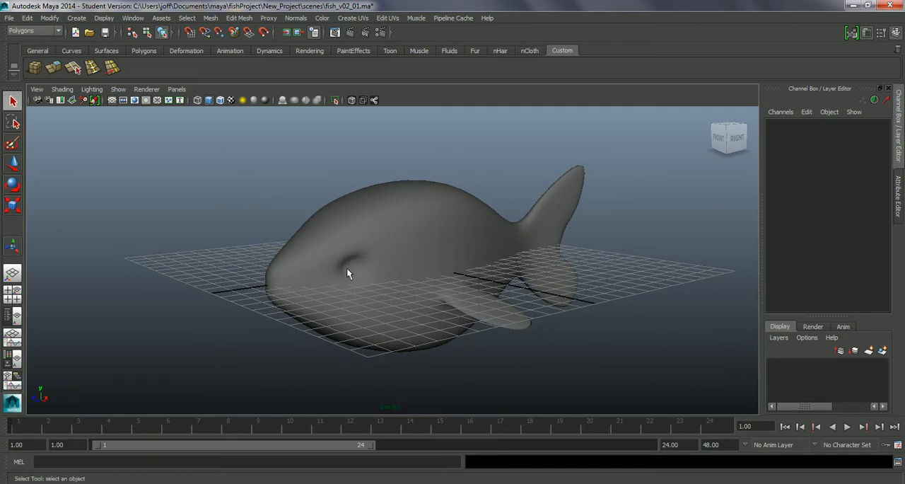
pyautogui.keyDown('alt'); pyautogui.moveTo(342, 262); pyautogui.dragTo(367, 274); pyautogui.keyUp('alt')
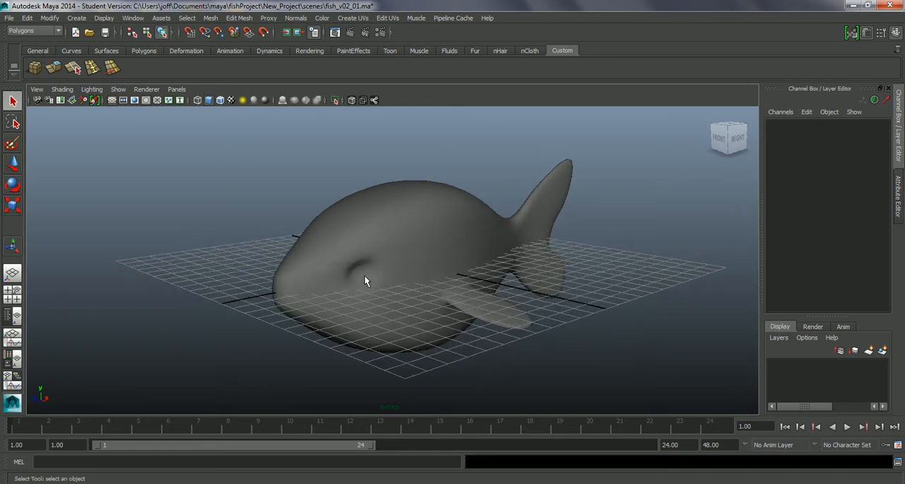
pyautogui.keyDown('alt'); pyautogui.moveTo(359, 254); pyautogui.dragTo(375, 293); pyautogui.keyUp('alt')
pyautogui.keyDown('alt'); pyautogui.moveTo(375, 293); pyautogui.dragTo(433, 335, button='right'); pyautogui.keyUp('alt')
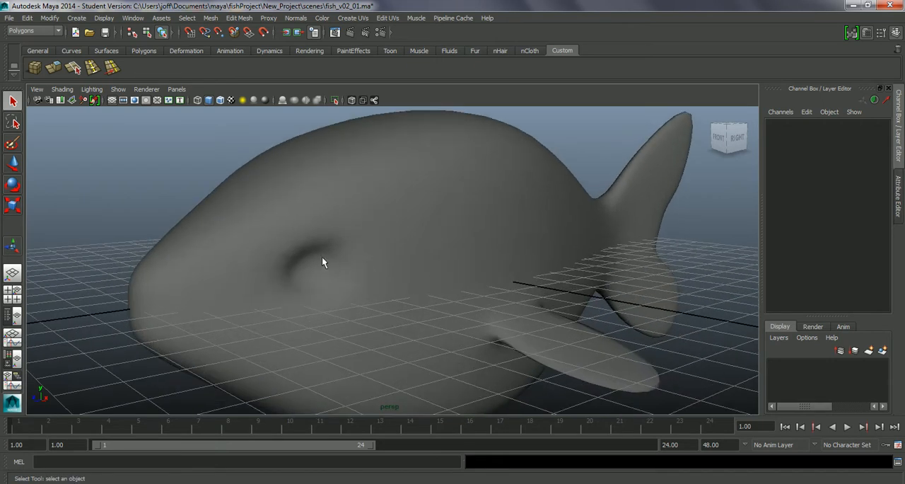
pyautogui.keyDown('alt'); pyautogui.moveTo(300, 251); pyautogui.dragTo(412, 309); pyautogui.keyUp('alt')
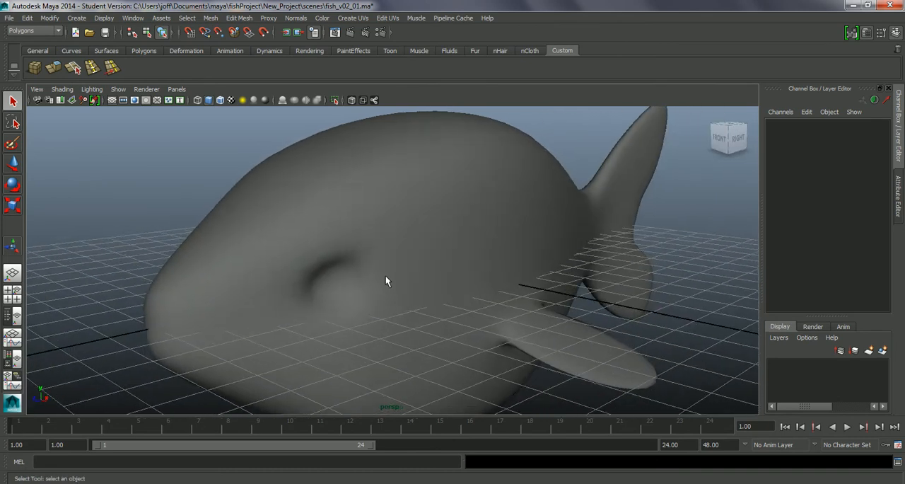
pyautogui.click(364, 229)
pyautogui.moveTo(364, 229); pyautogui.dragTo(369, 254, button='right')
pyautogui.press('1')
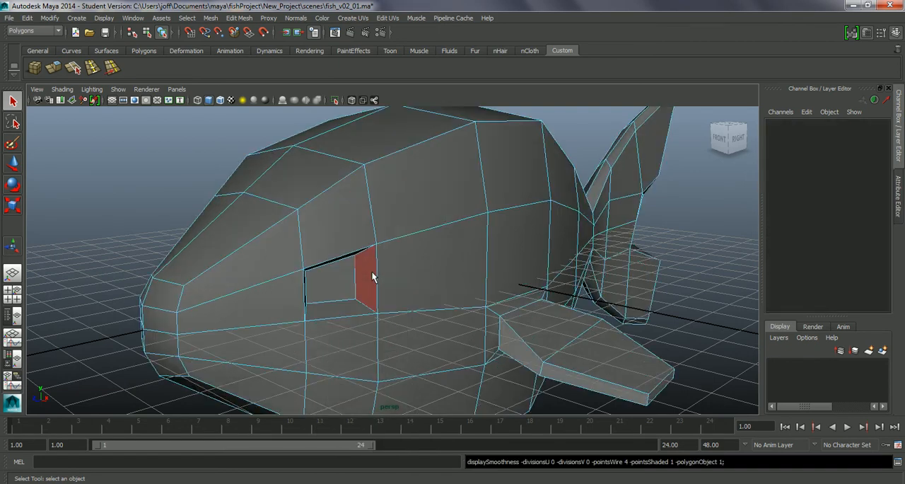
# Select the recessed faces of both eye sockets and scale them closer together along X to about 0.865
pyautogui.keyDown('alt'); pyautogui.moveTo(371, 270); pyautogui.dragTo(402, 296); pyautogui.keyUp('alt')
pyautogui.click(309, 287)
pyautogui.keyDown('alt'); pyautogui.moveTo(323, 295); pyautogui.dragTo(408, 306); pyautogui.keyUp('alt')
pyautogui.click(429, 289)
pyautogui.press('r')
pyautogui.keyDown('alt'); pyautogui.moveTo(339, 275); pyautogui.dragTo(373, 276); pyautogui.keyUp('alt')
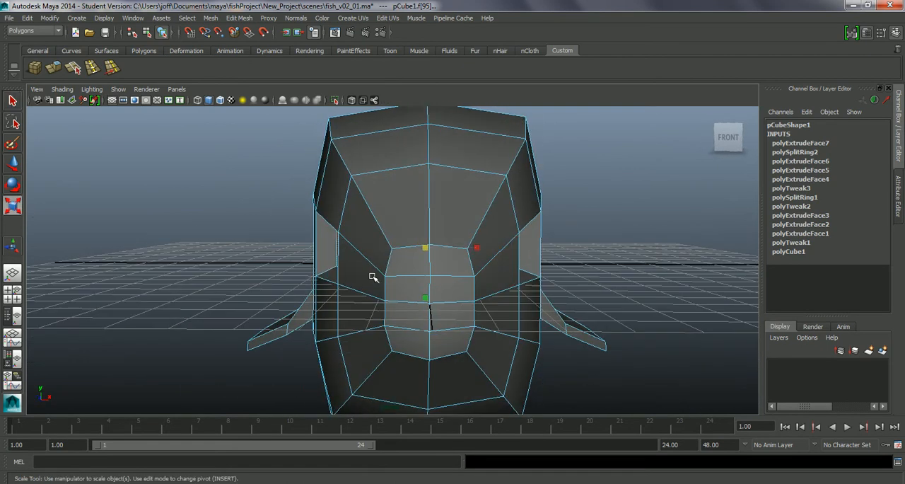
pyautogui.moveTo(476, 248); pyautogui.dragTo(473, 249)
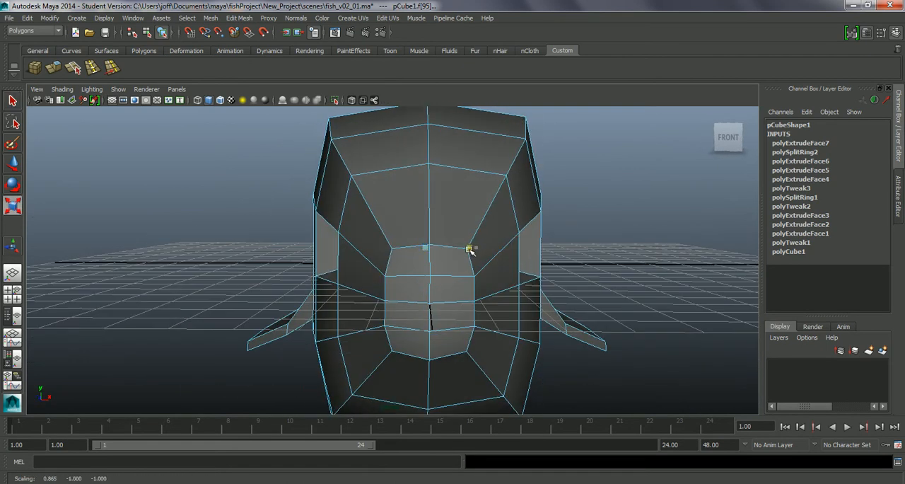
pyautogui.keyDown('alt'); pyautogui.moveTo(476, 281); pyautogui.dragTo(414, 285); pyautogui.keyUp('alt')
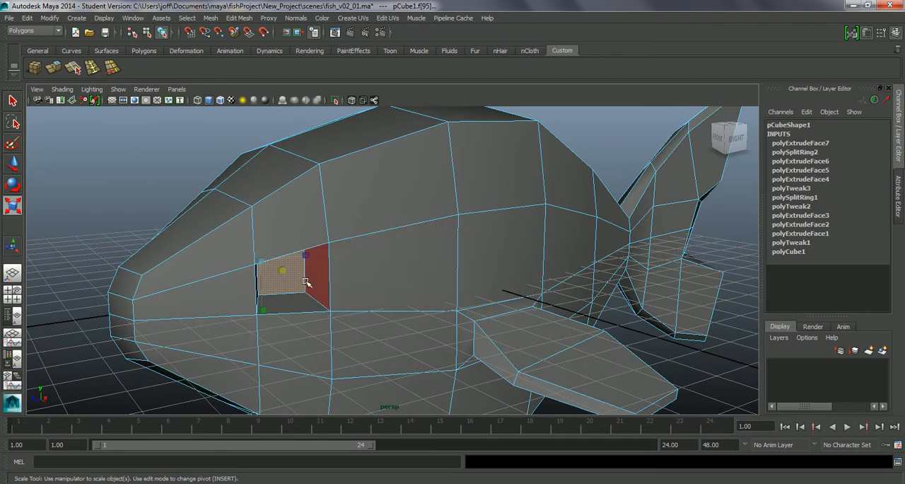
# Try to insert an edge loop along the inner walls of the eye socket with smooth preview on
pyautogui.press('3')
pyautogui.keyDown('alt'); pyautogui.moveTo(308, 280); pyautogui.dragTo(353, 285); pyautogui.keyUp('alt')
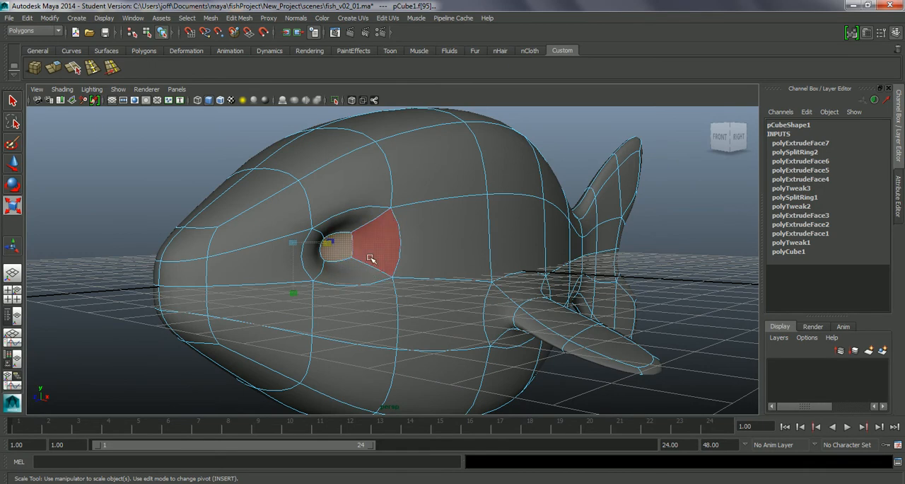
pyautogui.rightClick(366, 258)
pyautogui.moveTo(366, 261); pyautogui.dragTo(366, 225, button='right')
pyautogui.keyDown('alt'); pyautogui.moveTo(399, 305); pyautogui.dragTo(404, 311); pyautogui.keyUp('alt')
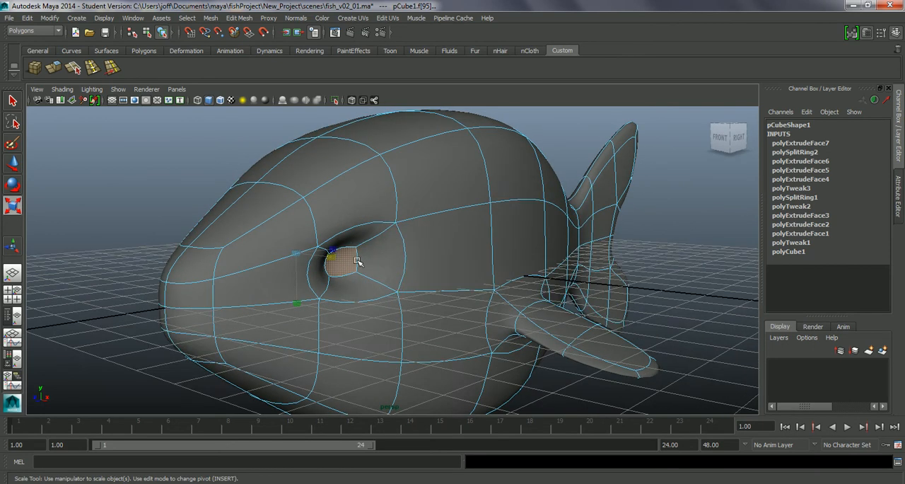
pyautogui.click(239, 18)
pyautogui.click(282, 134)
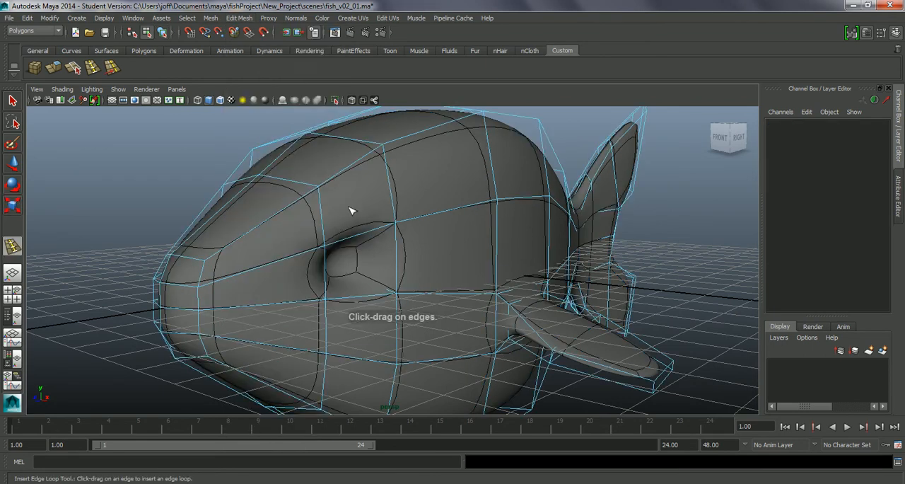
pyautogui.click(387, 286)
pyautogui.hotkey('ctrl', 'z')
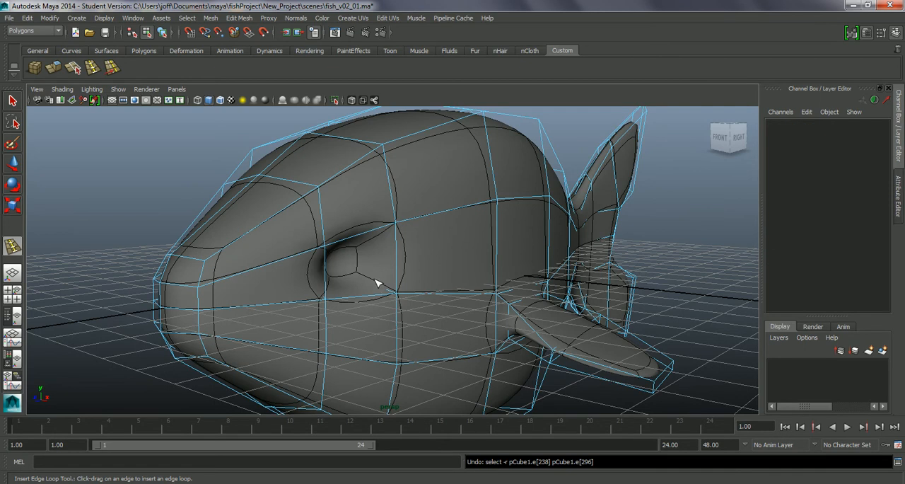
pyautogui.click(362, 293)
pyautogui.keyDown('alt'); pyautogui.moveTo(362, 297); pyautogui.dragTo(332, 310); pyautogui.keyUp('alt')
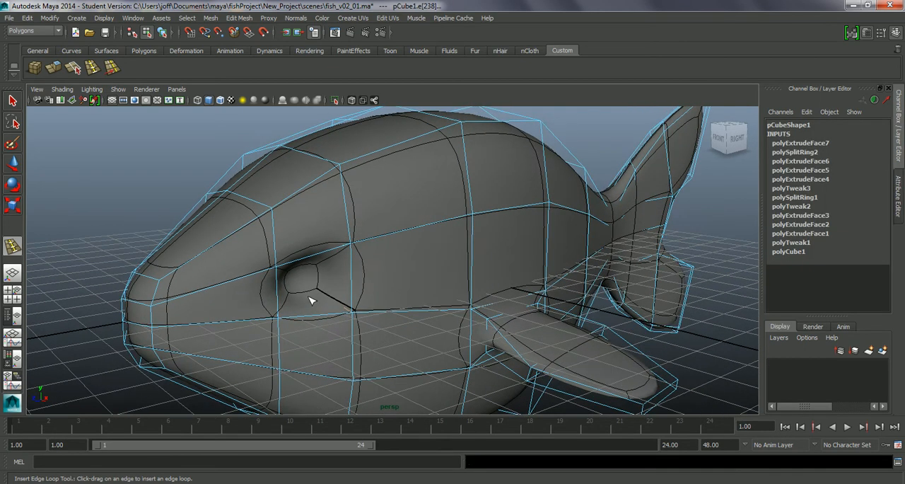
pyautogui.hotkey('ctrl', 'z')
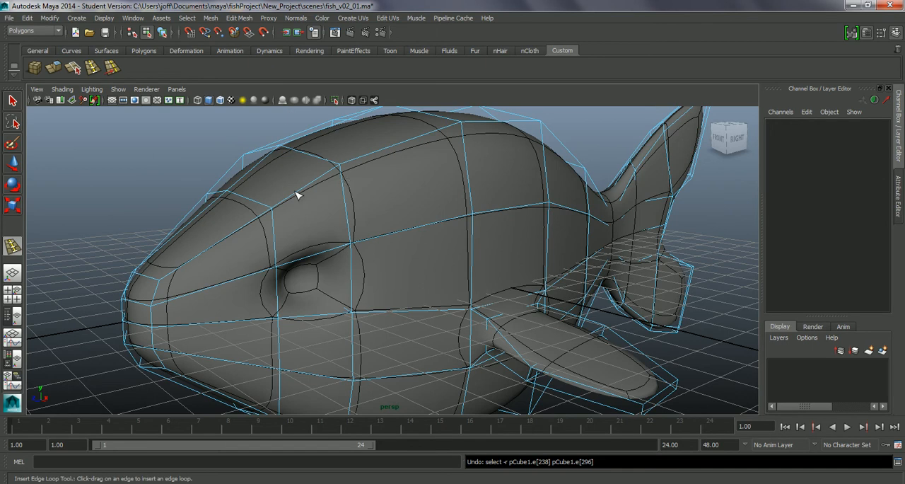
# Return to the unsmoothed display and insert an edge loop inside the eye socket, close to its outer rim
pyautogui.press('1')
pyautogui.keyDown('alt'); pyautogui.moveTo(382, 292); pyautogui.dragTo(393, 294); pyautogui.keyUp('alt')
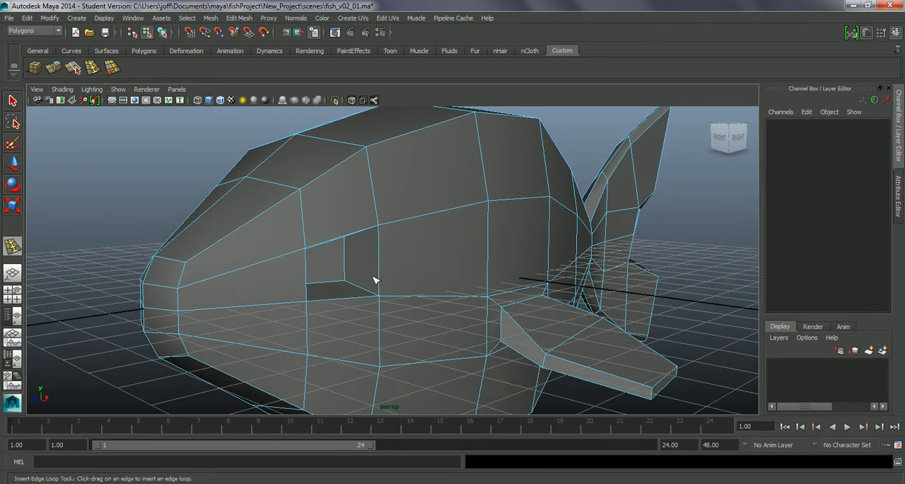
pyautogui.click(239, 18)
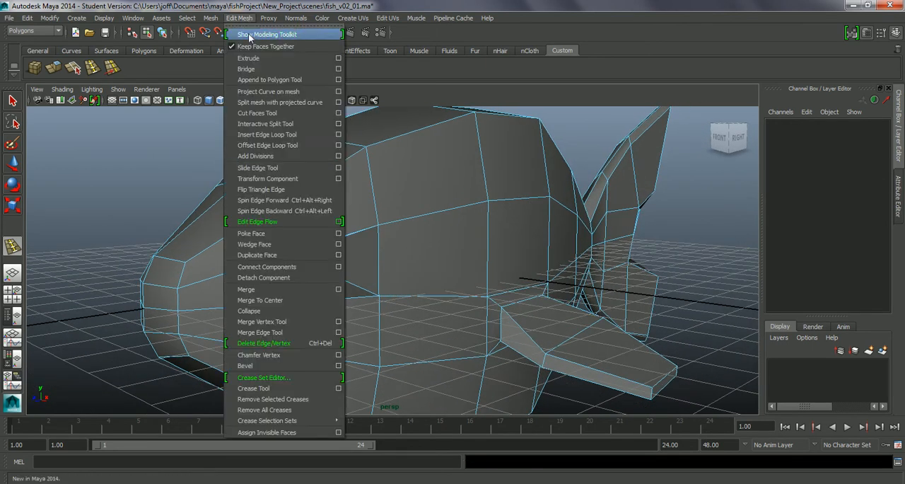
pyautogui.click(272, 134)
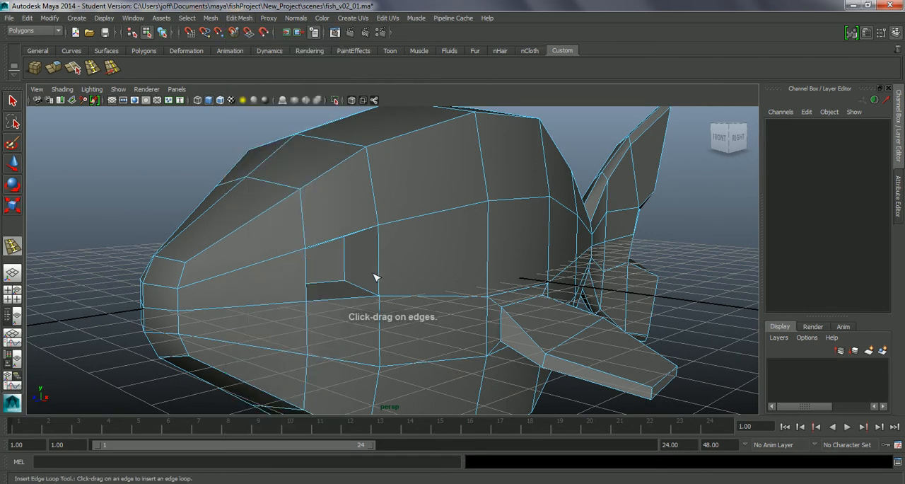
pyautogui.moveTo(357, 286); pyautogui.dragTo(368, 290)
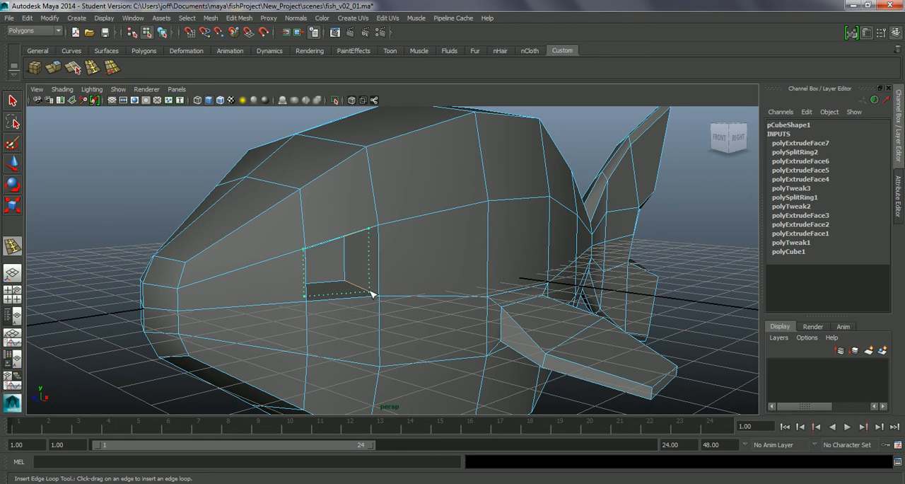
pyautogui.moveTo(372, 293); pyautogui.dragTo(372, 293)
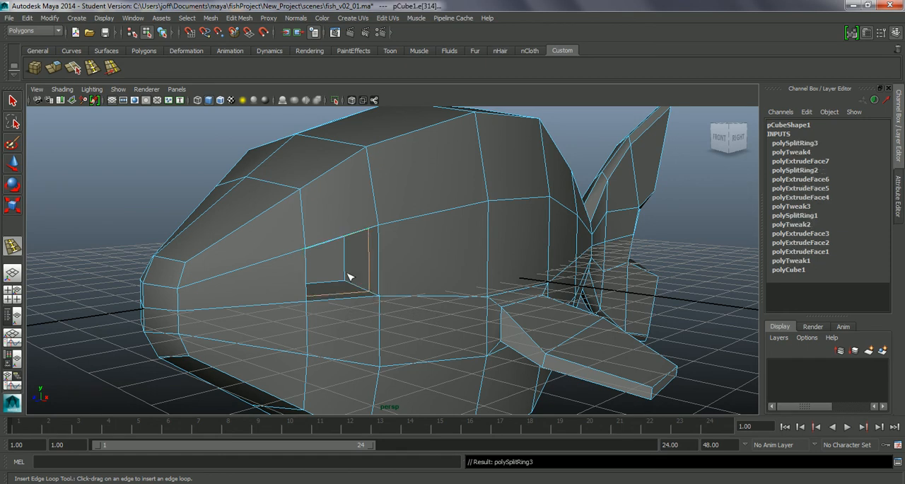
# Insert a second edge loop in the same eye socket close to its recessed face, and check the head in smooth preview
pyautogui.moveTo(353, 286); pyautogui.dragTo(354, 286)
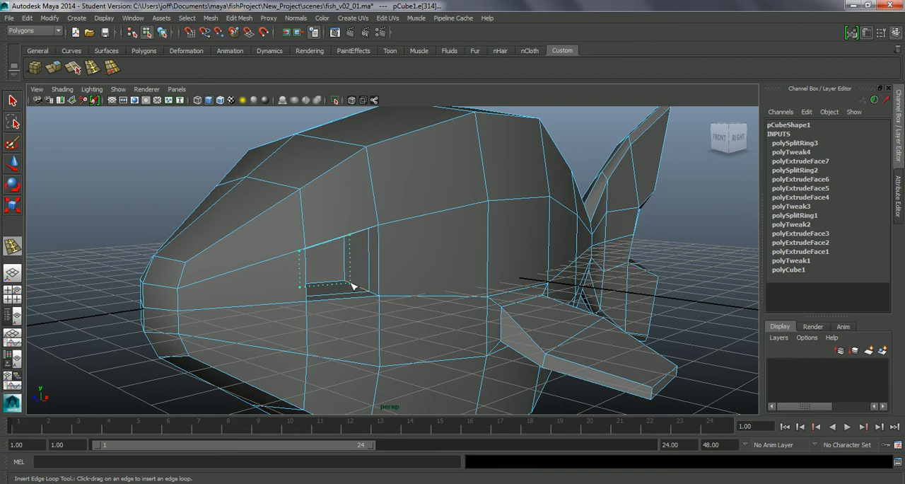
pyautogui.moveTo(352, 285); pyautogui.dragTo(352, 285)
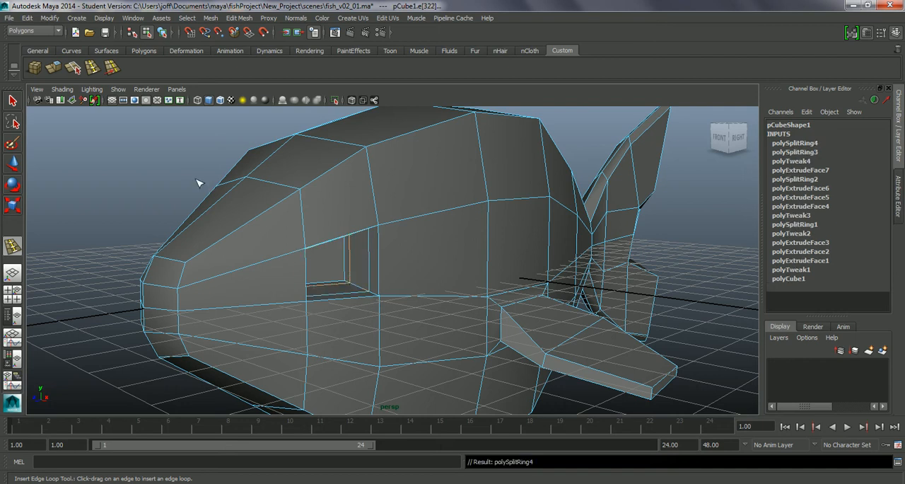
pyautogui.press('3')
pyautogui.keyDown('alt'); pyautogui.moveTo(373, 285); pyautogui.dragTo(446, 304); pyautogui.keyUp('alt')
pyautogui.press('1')
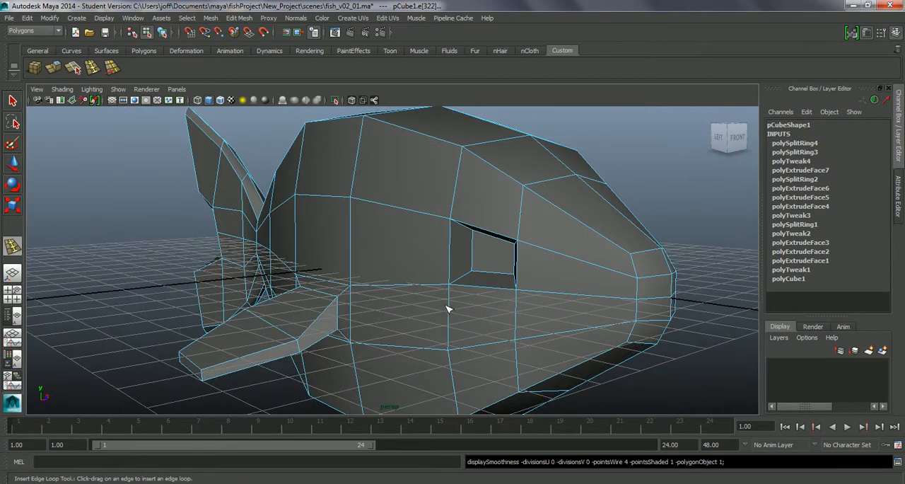
# Insert two supporting edge loops along the inner walls of the opposite eye socket and turn on smooth preview
pyautogui.keyDown('alt'); pyautogui.moveTo(493, 319); pyautogui.dragTo(487, 327); pyautogui.keyUp('alt')
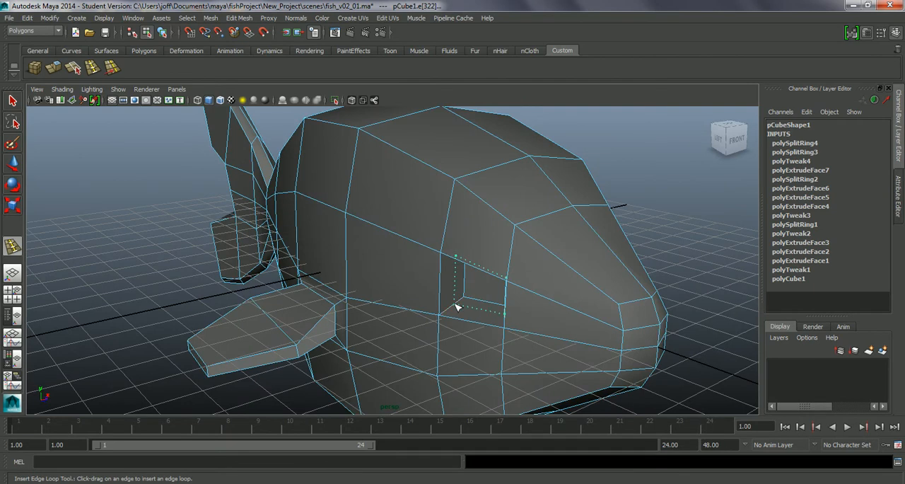
pyautogui.moveTo(446, 313); pyautogui.dragTo(367, 308)
pyautogui.press('3')
# Examine the smoothed fish from both sides, the front and above, checking the eye sockets, side fins and overall body shape
pyautogui.scroll(-5, 371, 305)
pyautogui.moveTo(382, 260); pyautogui.dragTo(422, 253, button='right')
pyautogui.keyDown('alt'); pyautogui.moveTo(380, 333); pyautogui.dragTo(394, 330); pyautogui.keyUp('alt')
pyautogui.keyDown('alt'); pyautogui.moveTo(394, 331); pyautogui.dragTo(371, 331, button='middle'); pyautogui.keyUp('alt')
pyautogui.keyDown('alt'); pyautogui.moveTo(427, 376); pyautogui.dragTo(397, 342, button='right'); pyautogui.keyUp('alt')
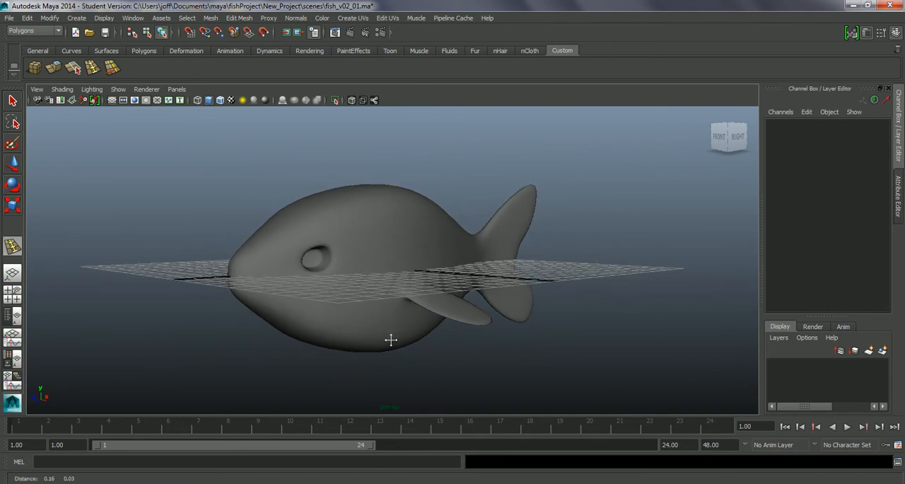
pyautogui.keyDown('alt'); pyautogui.moveTo(390, 339); pyautogui.dragTo(388, 348, button='middle'); pyautogui.keyUp('alt')
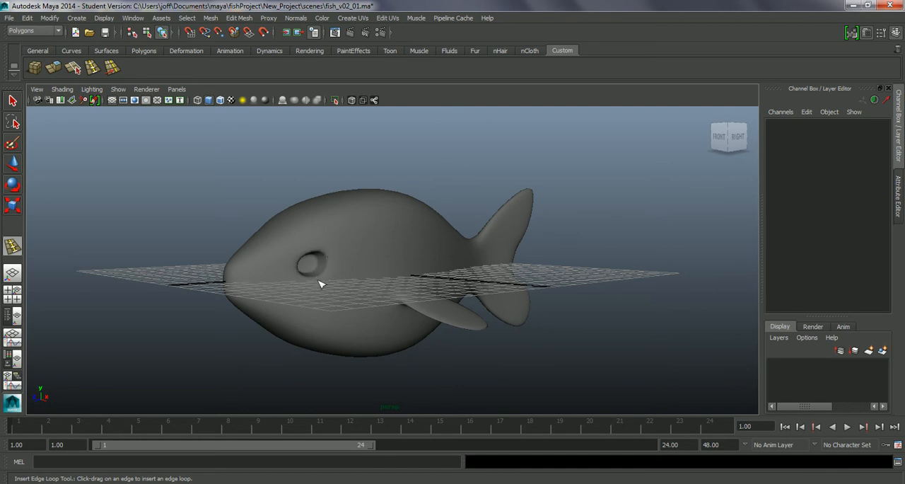
pyautogui.keyDown('alt'); pyautogui.moveTo(371, 324); pyautogui.dragTo(413, 332); pyautogui.keyUp('alt')
pyautogui.keyDown('alt'); pyautogui.moveTo(510, 328); pyautogui.dragTo(345, 326); pyautogui.keyUp('alt')
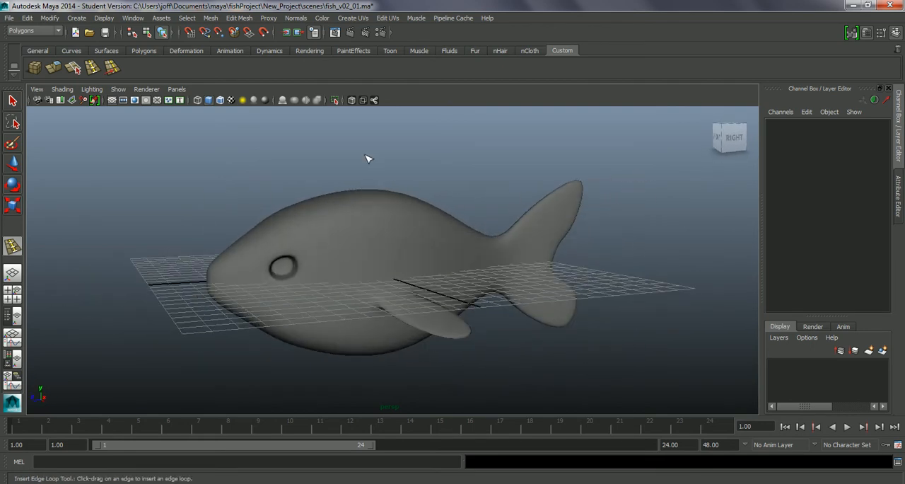
pyautogui.keyDown('alt'); pyautogui.moveTo(372, 314); pyautogui.dragTo(378, 315); pyautogui.keyUp('alt')
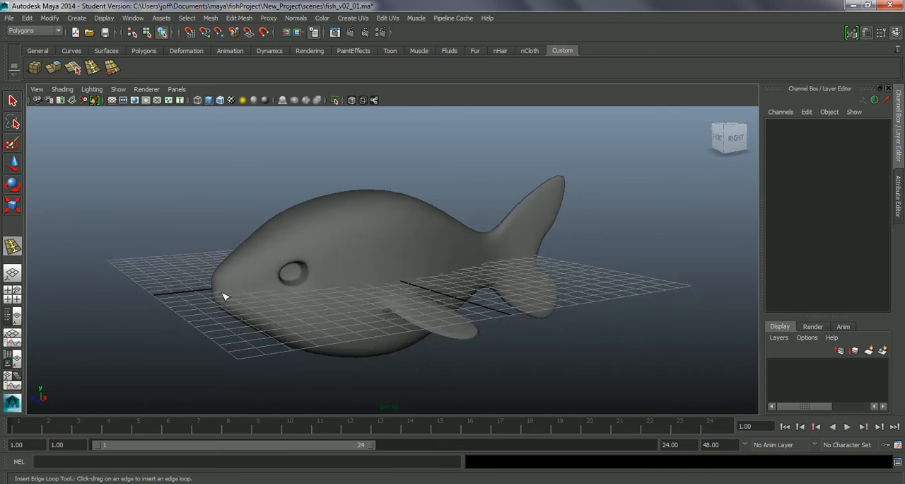
pyautogui.keyDown('alt'); pyautogui.moveTo(271, 298); pyautogui.dragTo(289, 303); pyautogui.keyUp('alt')
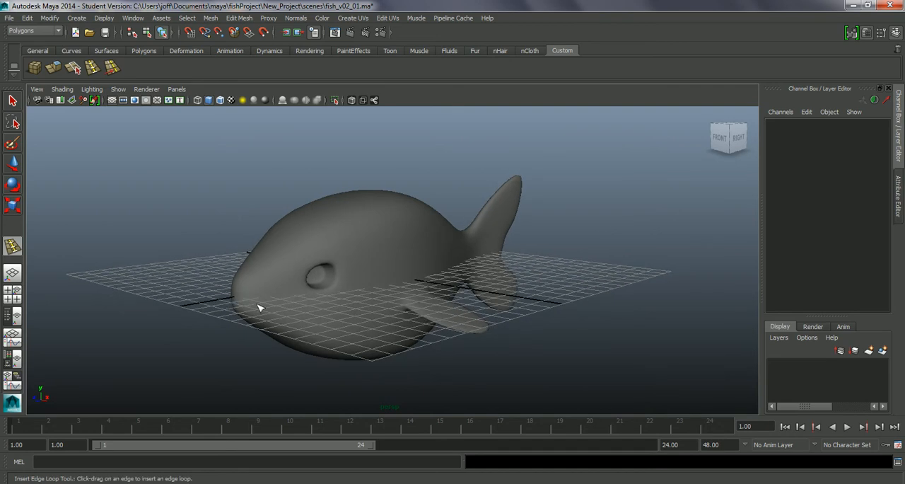
pyautogui.moveTo(375, 303)
pyautogui.keyDown('alt'); pyautogui.mouseDown()
pyautogui.moveTo(353, 303)
pyautogui.moveTo(367, 311)
pyautogui.mouseUp(); pyautogui.keyUp('alt')
pyautogui.keyDown('alt'); pyautogui.moveTo(367, 311); pyautogui.dragTo(395, 327, button='right'); pyautogui.keyUp('alt')
pyautogui.keyDown('alt'); pyautogui.moveTo(394, 327); pyautogui.dragTo(365, 321); pyautogui.keyUp('alt')
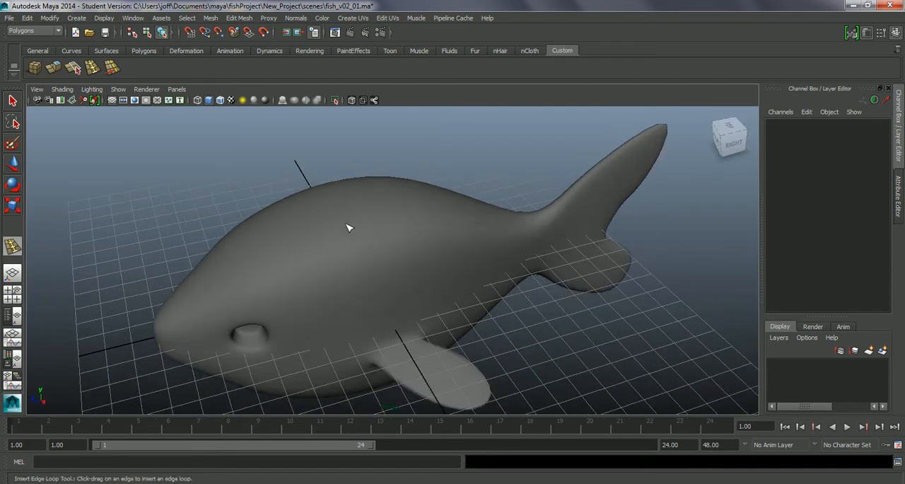
# Return the fish to the unsmoothed display and its component wireframe
pyautogui.rightClick(334, 253)
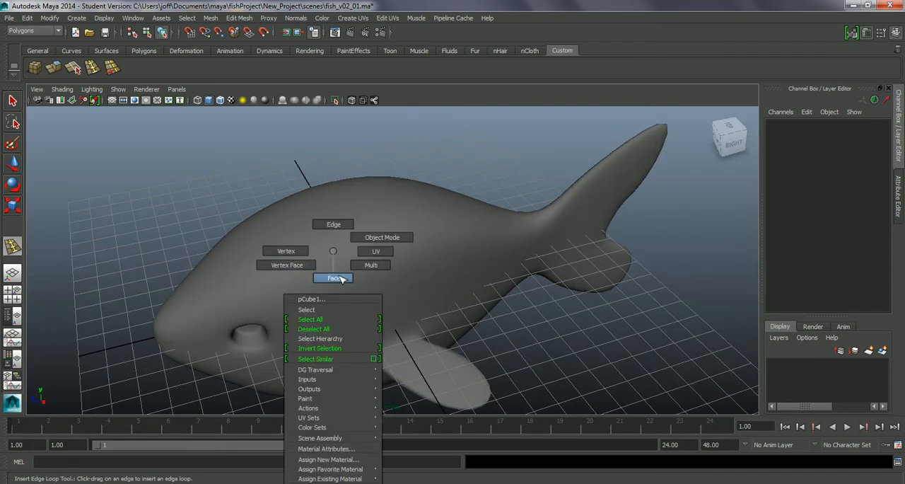
pyautogui.click(340, 280)
pyautogui.press('1')
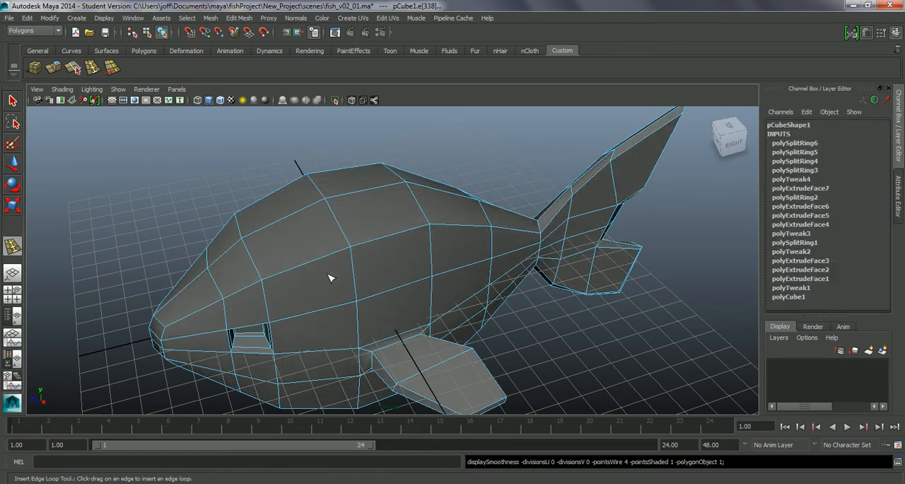
pyautogui.keyDown('alt'); pyautogui.moveTo(354, 289); pyautogui.dragTo(396, 306); pyautogui.keyUp('alt')
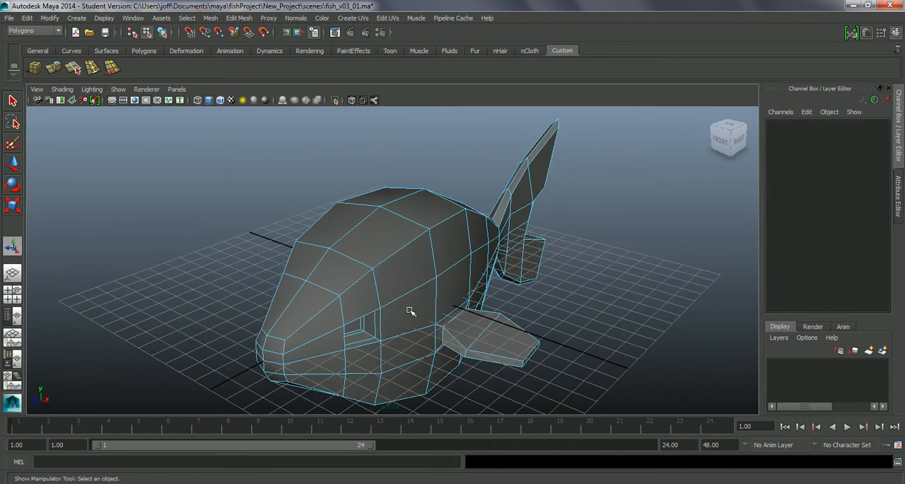
# Try to extrude the two centre edges along the top of the back upward by 2.364 as a dorsal fin, and undo the pull
pyautogui.keyDown('alt'); pyautogui.moveTo(436, 329); pyautogui.dragTo(400, 340); pyautogui.keyUp('alt')
pyautogui.keyDown('alt'); pyautogui.moveTo(420, 269); pyautogui.dragTo(360, 243); pyautogui.keyUp('alt')
pyautogui.click(346, 243)
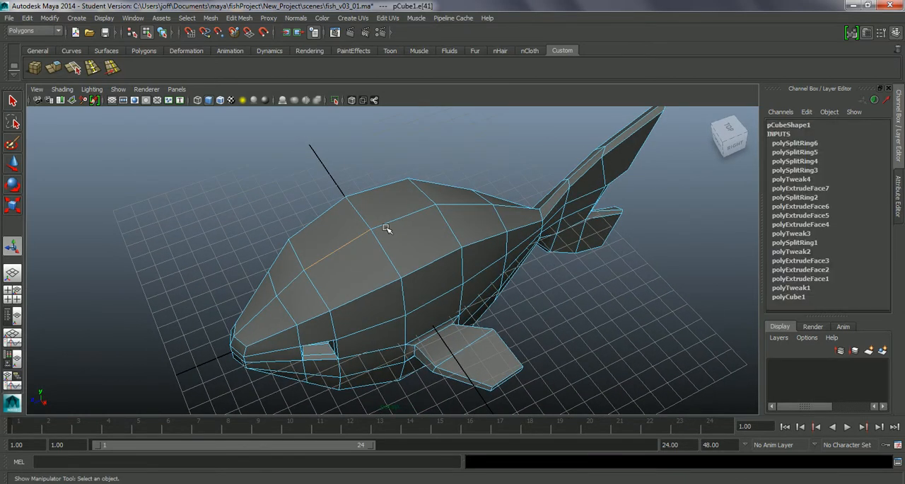
pyautogui.keyDown('alt'); pyautogui.moveTo(404, 256); pyautogui.dragTo(408, 240); pyautogui.keyUp('alt')
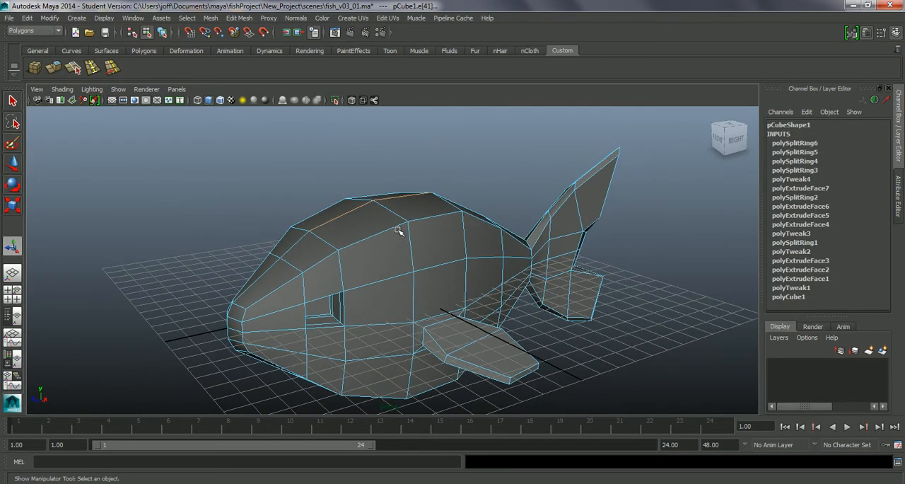
pyautogui.click(55, 68)
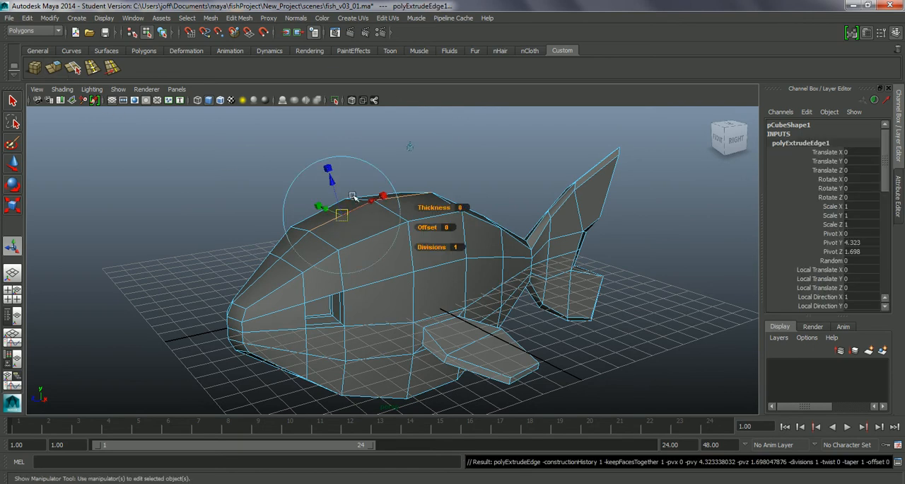
pyautogui.moveTo(331, 182); pyautogui.dragTo(319, 133)
pyautogui.keyDown('alt'); pyautogui.moveTo(377, 242); pyautogui.dragTo(386, 242, button='middle'); pyautogui.keyUp('alt')
pyautogui.keyDown('alt'); pyautogui.moveTo(386, 242); pyautogui.dragTo(350, 264); pyautogui.keyUp('alt')
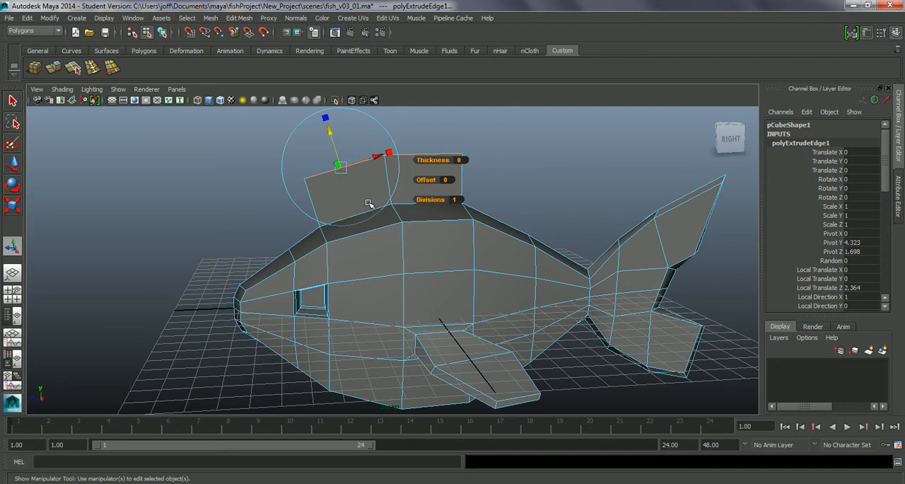
pyautogui.keyDown('alt'); pyautogui.moveTo(351, 241); pyautogui.dragTo(320, 296); pyautogui.keyUp('alt')
pyautogui.hotkey('ctrl', 'z')
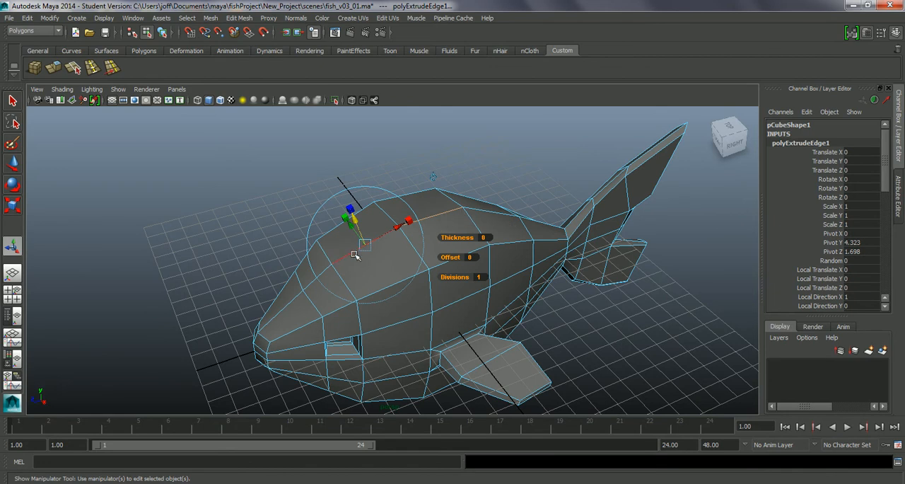
# Leave the edge extrusion and examine the faces beside the centre line on top of the back for a dorsal fin base
pyautogui.keyDown('alt'); pyautogui.moveTo(441, 283); pyautogui.dragTo(455, 339); pyautogui.keyUp('alt')
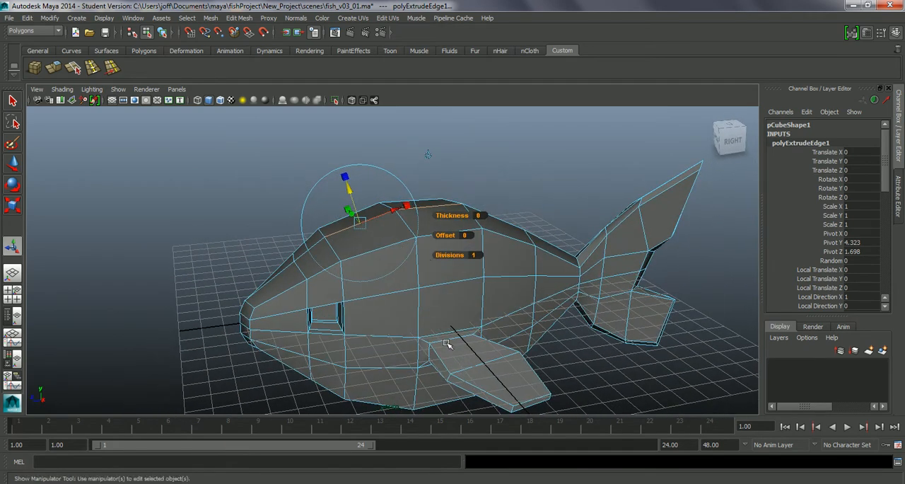
pyautogui.keyDown('alt'); pyautogui.moveTo(424, 282); pyautogui.dragTo(401, 304); pyautogui.keyUp('alt')
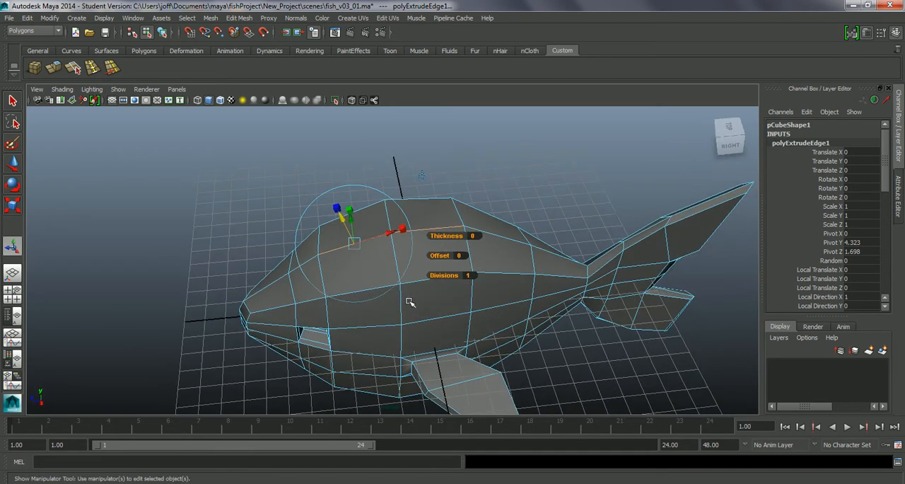
pyautogui.press('q')
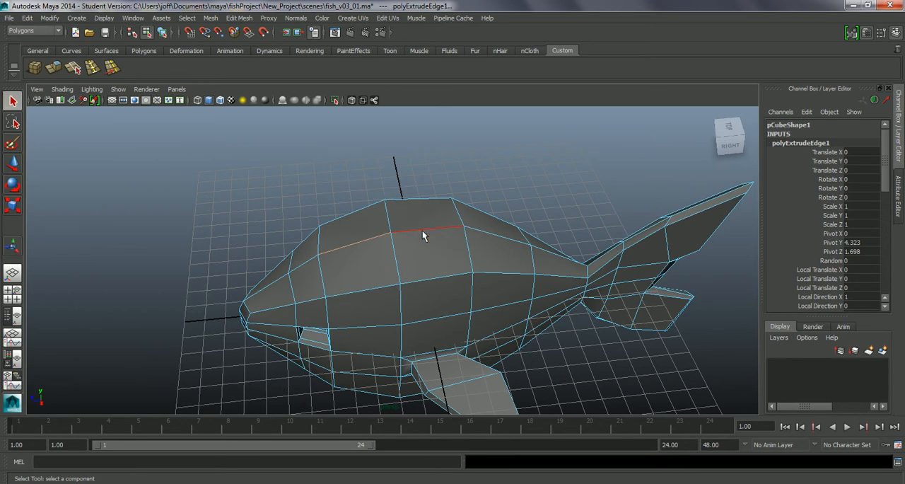
pyautogui.keyDown('alt'); pyautogui.moveTo(424, 247); pyautogui.dragTo(400, 253); pyautogui.keyUp('alt')
pyautogui.moveTo(374, 252); pyautogui.dragTo(376, 284, button='right')
pyautogui.keyDown('alt'); pyautogui.moveTo(416, 297); pyautogui.dragTo(398, 297); pyautogui.keyUp('alt')
pyautogui.keyDown('alt'); pyautogui.moveTo(423, 263); pyautogui.dragTo(408, 249); pyautogui.keyUp('alt')
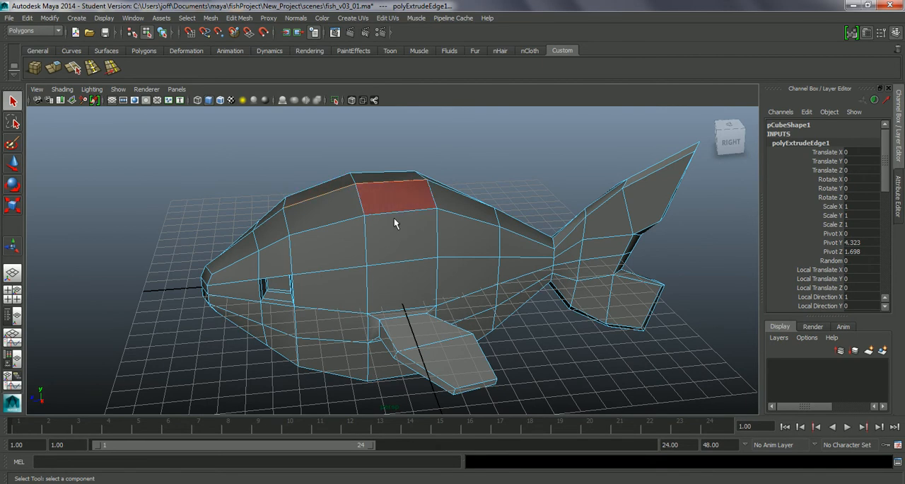
pyautogui.keyDown('alt'); pyautogui.moveTo(337, 186); pyautogui.dragTo(388, 225); pyautogui.keyUp('alt')
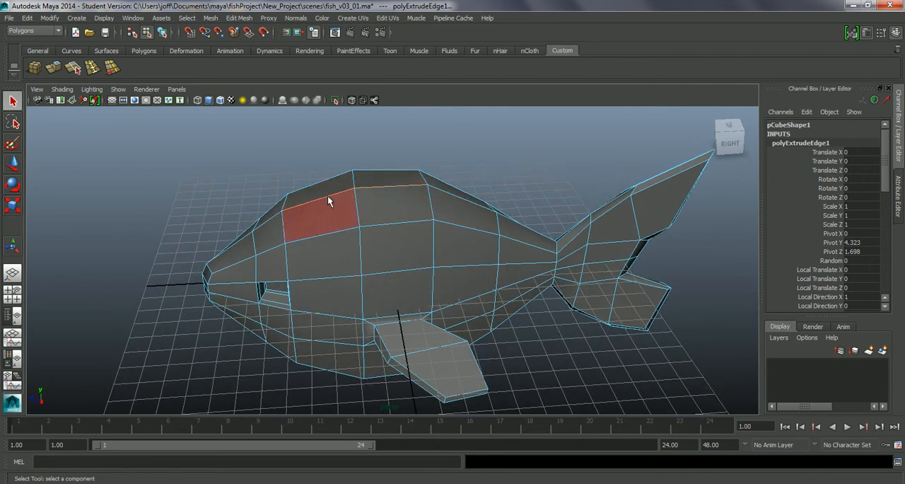
pyautogui.keyDown('alt'); pyautogui.moveTo(401, 215); pyautogui.dragTo(410, 225); pyautogui.keyUp('alt')
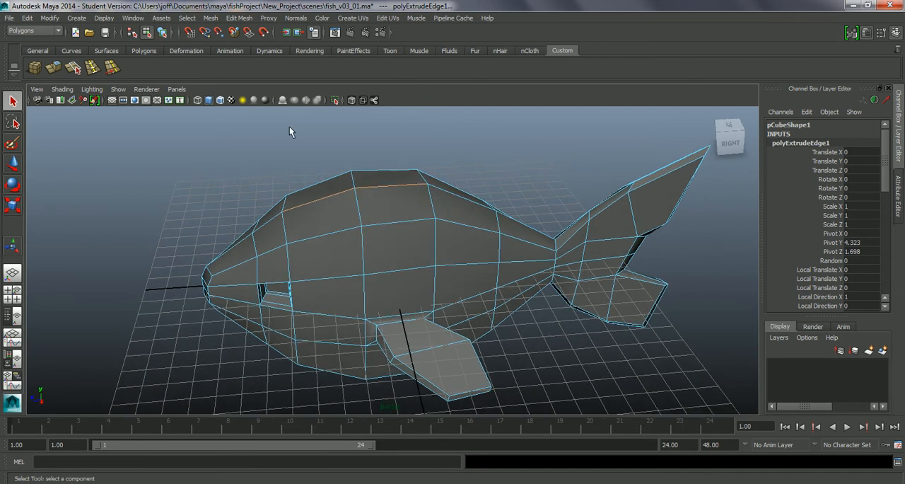
# Insert two vertical edge loops around the body, one between the eye and mid-body and one just behind the mid-body
pyautogui.click(239, 17)
pyautogui.click(279, 120)
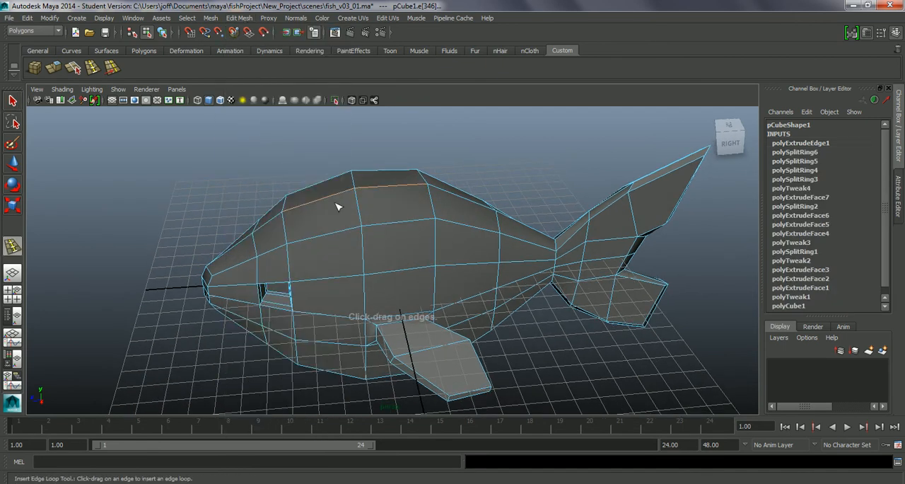
pyautogui.moveTo(337, 236); pyautogui.dragTo(327, 239)
pyautogui.moveTo(468, 236); pyautogui.dragTo(473, 232)
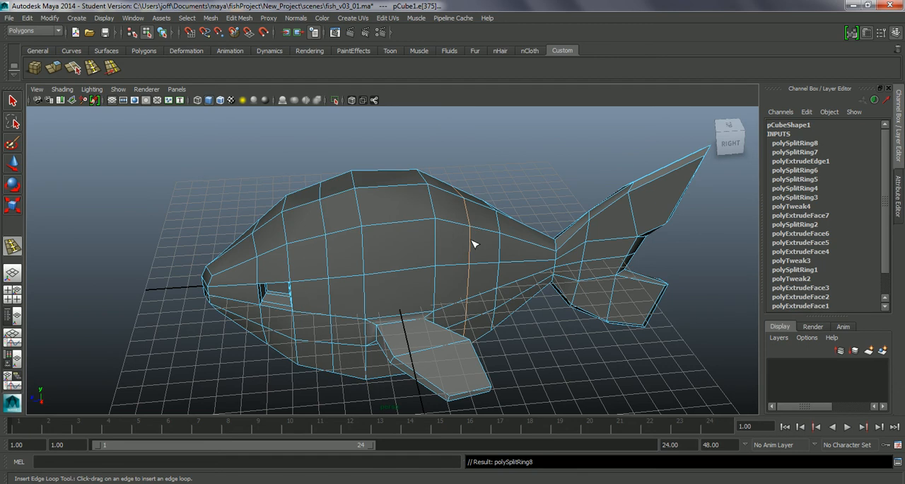
# Select the six faces on top of the back, three on each side of the centre line, between the two new edge loops
pyautogui.keyDown('alt'); pyautogui.moveTo(413, 245); pyautogui.dragTo(394, 255); pyautogui.keyUp('alt')
pyautogui.rightClick(358, 240)
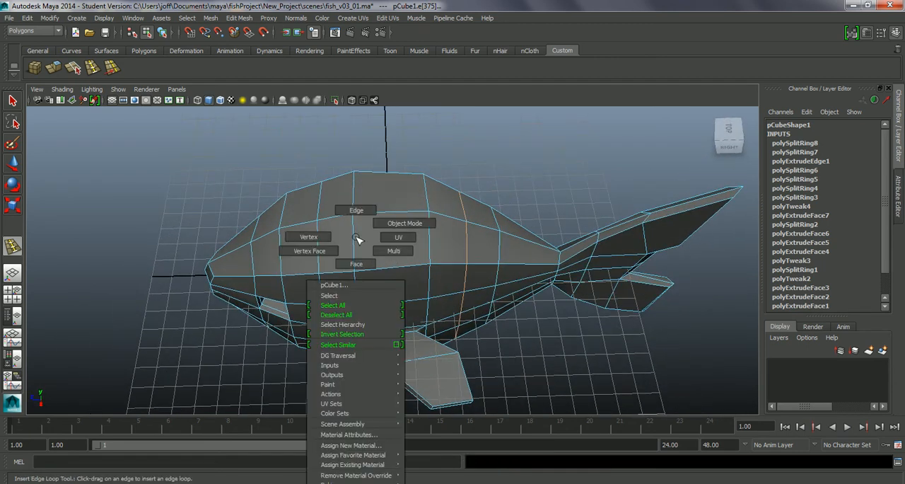
pyautogui.click(364, 265)
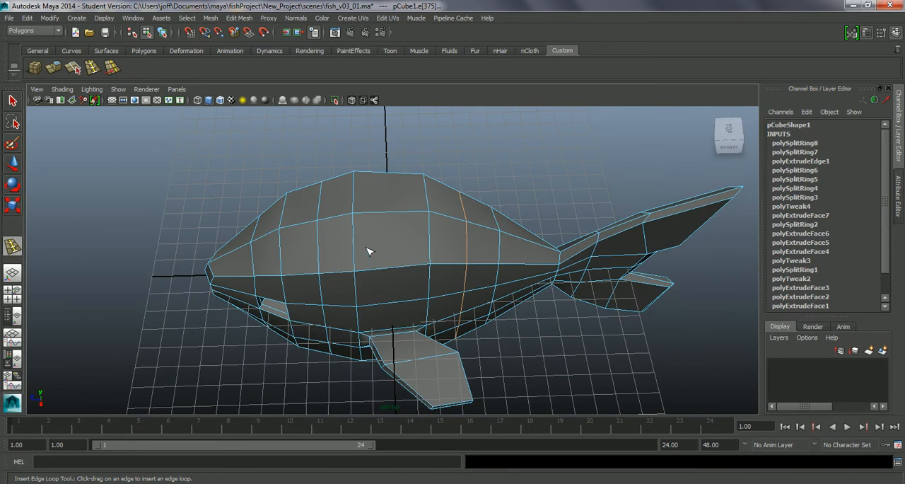
pyautogui.keyDown('alt'); pyautogui.moveTo(355, 245); pyautogui.dragTo(379, 251); pyautogui.keyUp('alt')
pyautogui.press('q')
pyautogui.click(345, 251)
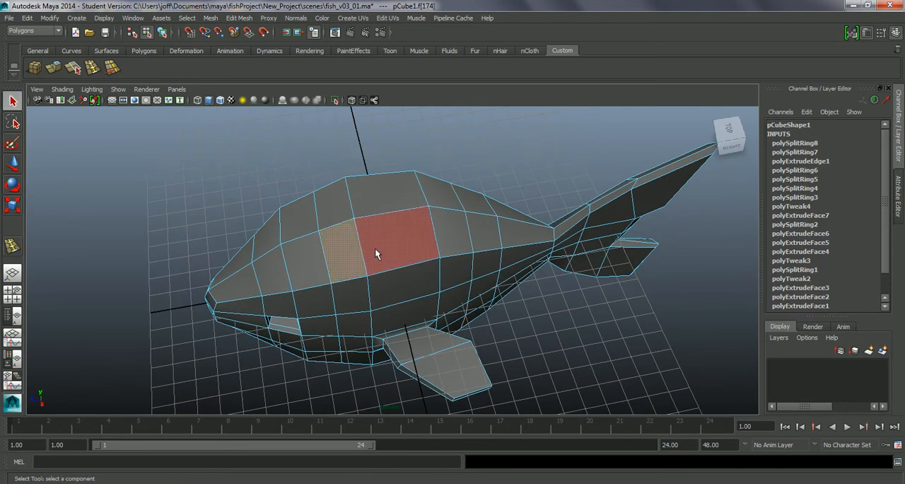
pyautogui.keyDown('shift'); pyautogui.click(387, 245); pyautogui.keyUp('shift')
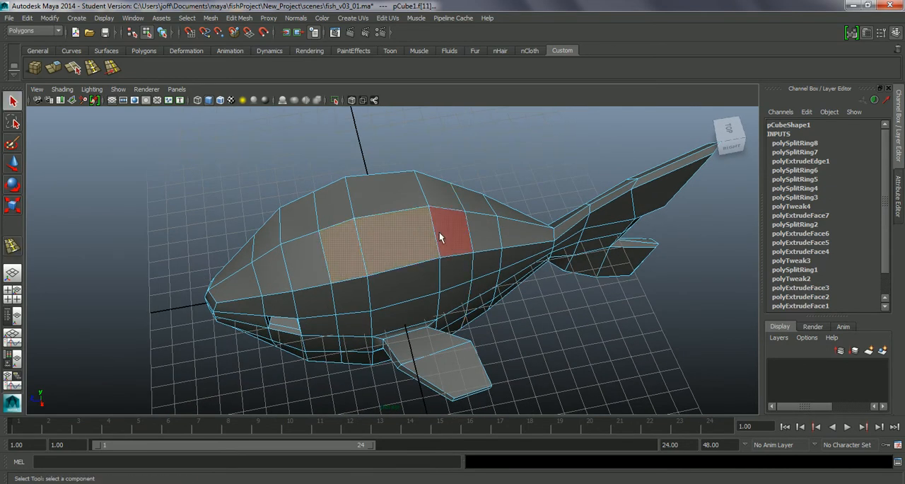
pyautogui.keyDown('shift'); pyautogui.click(434, 198); pyautogui.keyUp('shift')
pyautogui.keyDown('shift'); pyautogui.click(396, 202); pyautogui.keyUp('shift')
pyautogui.keyDown('shift'); pyautogui.click(337, 213); pyautogui.keyUp('shift')
pyautogui.keyDown('alt'); pyautogui.moveTo(412, 290); pyautogui.dragTo(417, 239); pyautogui.keyUp('alt')
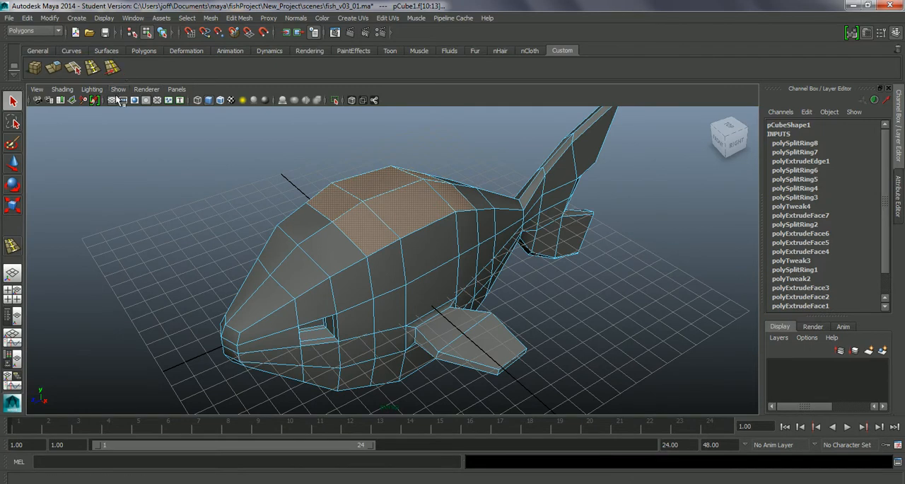
# Extrude the selected back faces and scale them inward to 0.324 in X and 0.853 in Z as a narrow fin base
pyautogui.click(60, 69)
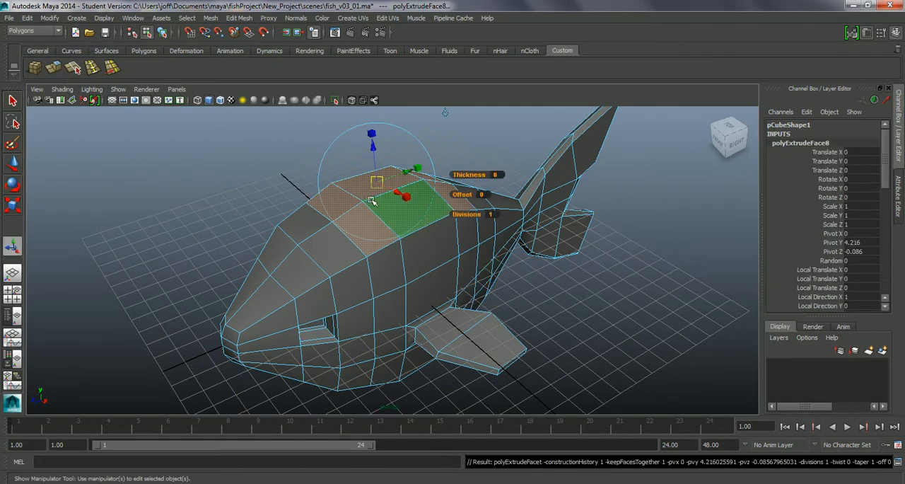
pyautogui.keyDown('alt'); pyautogui.moveTo(405, 205); pyautogui.dragTo(458, 215); pyautogui.keyUp('alt')
pyautogui.moveTo(415, 190); pyautogui.dragTo(361, 162)
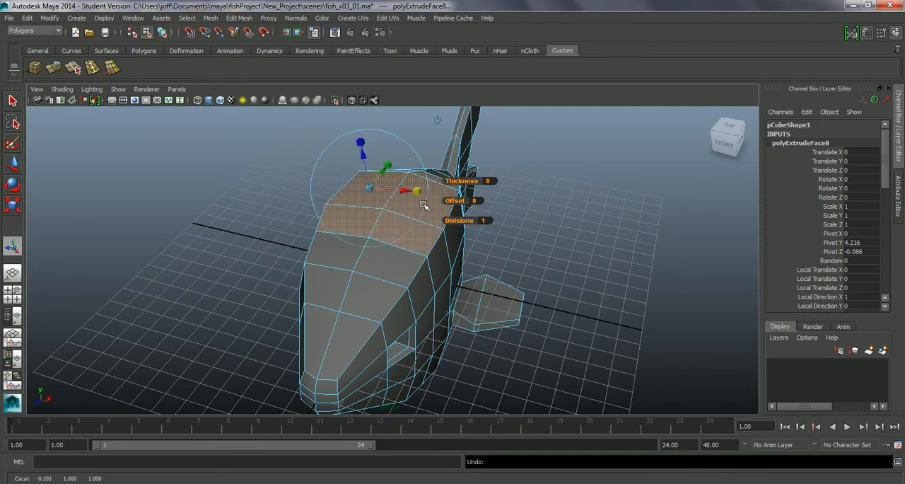
pyautogui.click(438, 122)
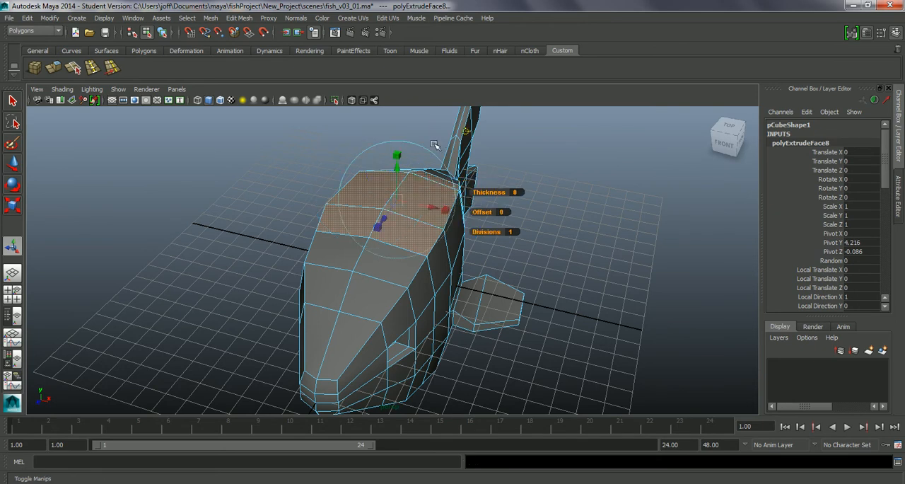
pyautogui.moveTo(447, 212); pyautogui.dragTo(432, 294)
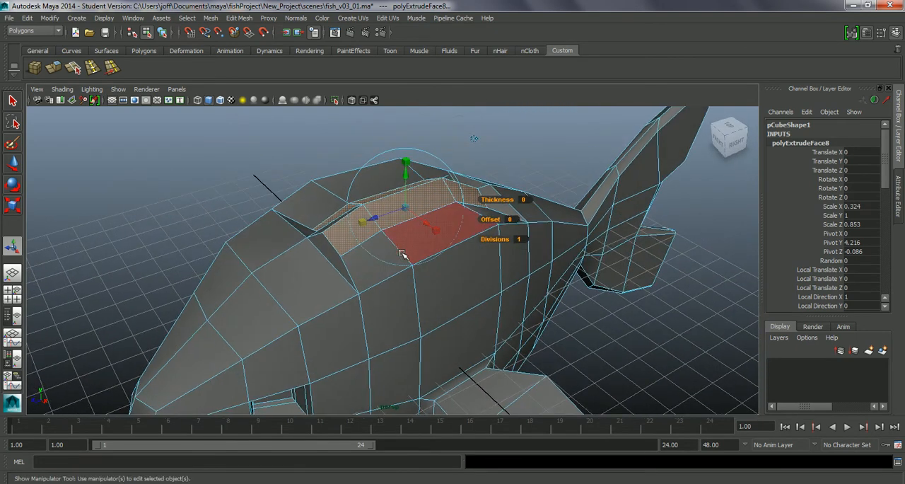
pyautogui.click(404, 177)
pyautogui.hotkey('ctrl', 'z')
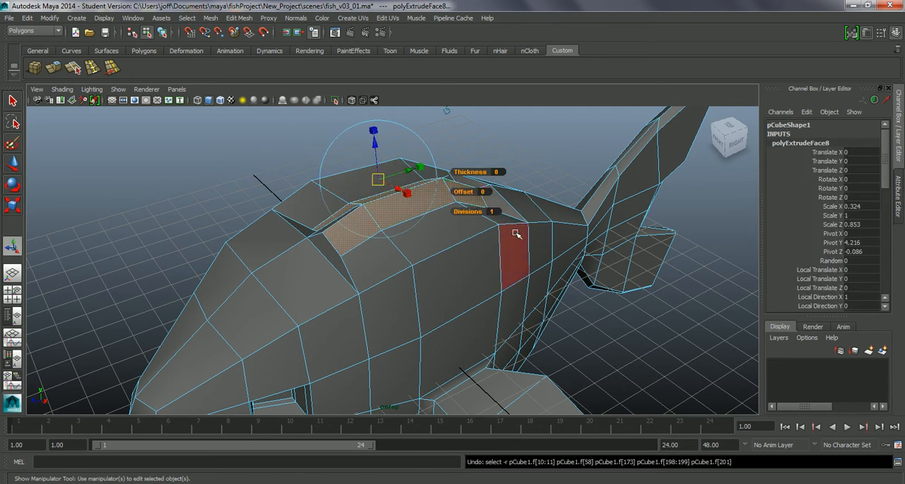
# Switch the extrude manipulator to world axes and raise the narrowed back faces by 0.326 in Y
pyautogui.moveTo(478, 293)
pyautogui.keyDown('alt'); pyautogui.mouseDown()
pyautogui.moveTo(525, 299)
pyautogui.moveTo(495, 297)
pyautogui.mouseUp(); pyautogui.keyUp('alt')
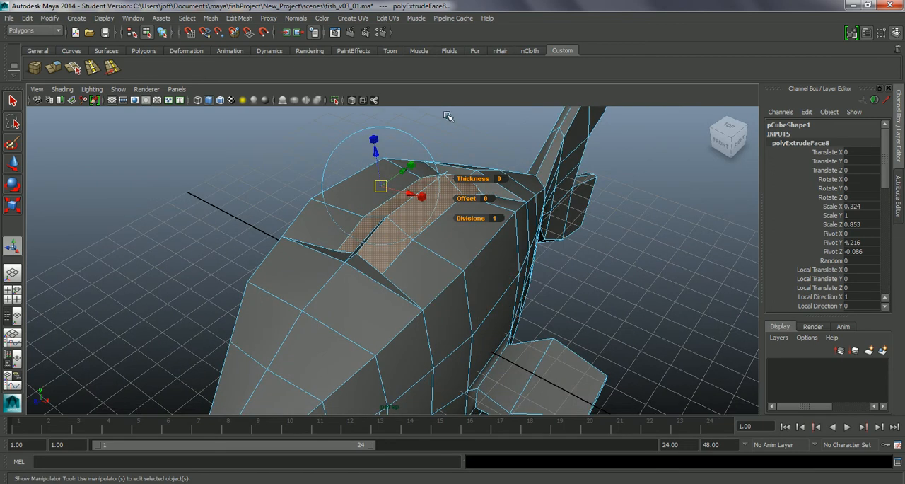
pyautogui.click(449, 118)
pyautogui.moveTo(417, 189); pyautogui.dragTo(417, 166)
pyautogui.keyDown('alt'); pyautogui.moveTo(437, 209); pyautogui.dragTo(385, 168); pyautogui.keyUp('alt')
pyautogui.moveTo(390, 133); pyautogui.dragTo(317, 269)
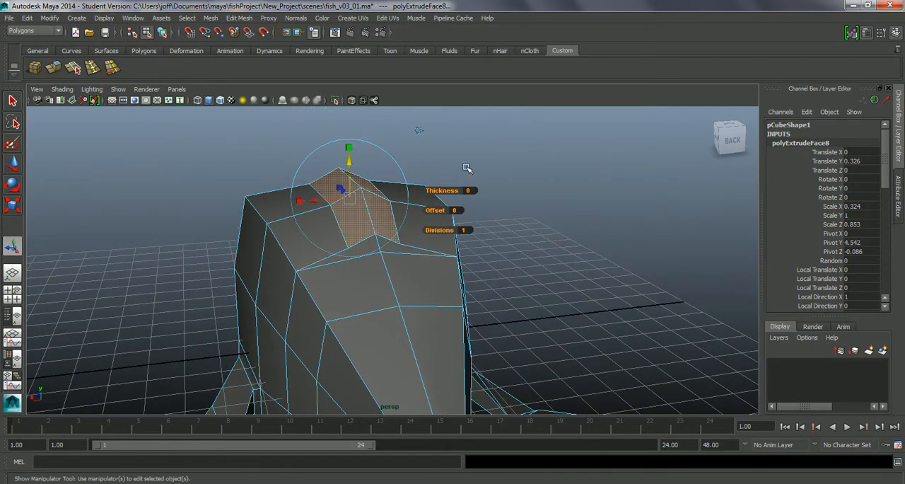
# Flatten the raised back faces by scaling them down in Y, and deselect them
pyautogui.press('q')
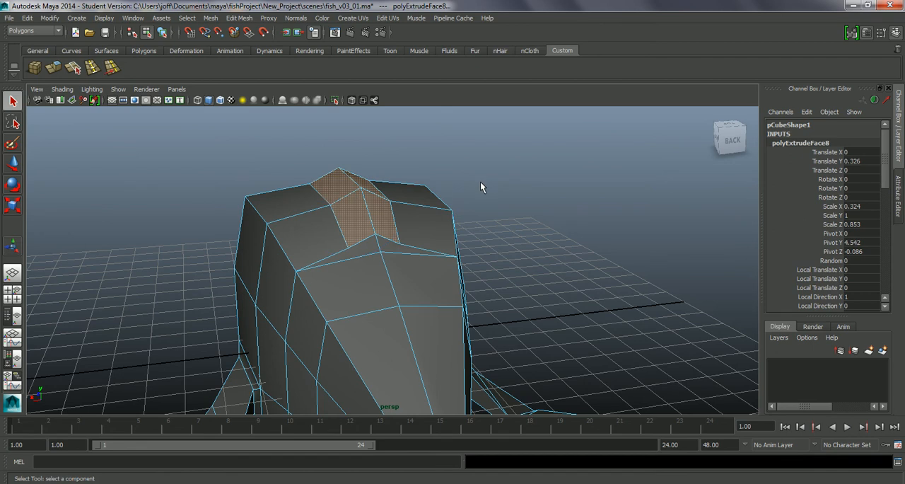
pyautogui.press('r')
pyautogui.moveTo(348, 147); pyautogui.dragTo(348, 171, button='middle')
pyautogui.keyDown('alt'); pyautogui.moveTo(348, 172); pyautogui.dragTo(419, 217); pyautogui.keyUp('alt')
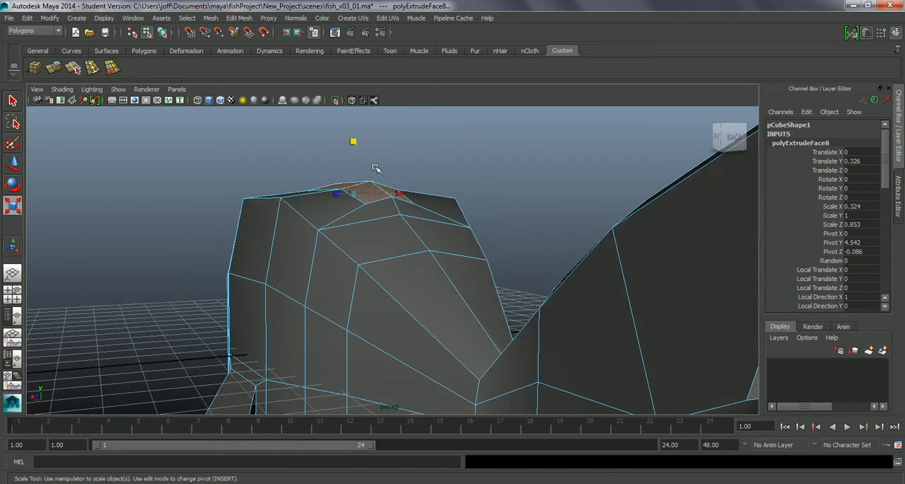
pyautogui.moveTo(354, 143); pyautogui.dragTo(356, 147, button='middle')
pyautogui.keyDown('alt'); pyautogui.moveTo(384, 231); pyautogui.dragTo(488, 296); pyautogui.keyUp('alt')
pyautogui.keyDown('alt'); pyautogui.moveTo(384, 277); pyautogui.dragTo(410, 303); pyautogui.keyUp('alt')
pyautogui.moveTo(335, 311); pyautogui.dragTo(300, 255, button='right')
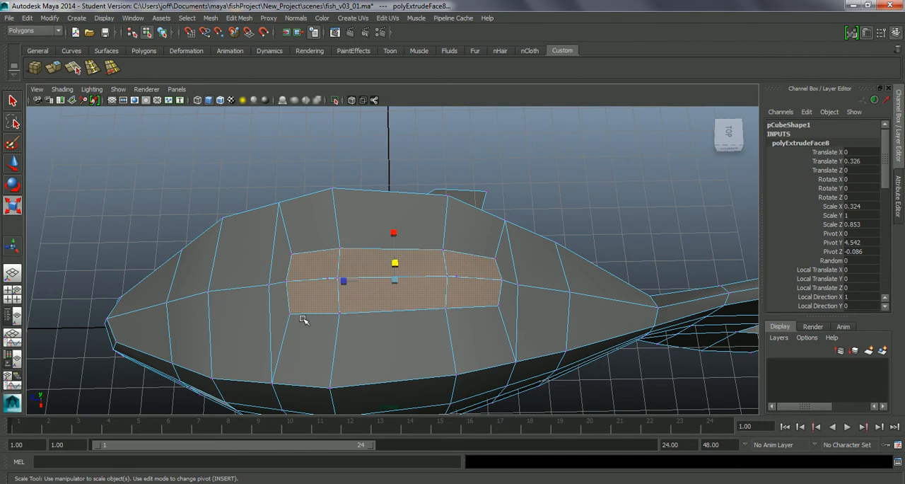
pyautogui.click(550, 168)
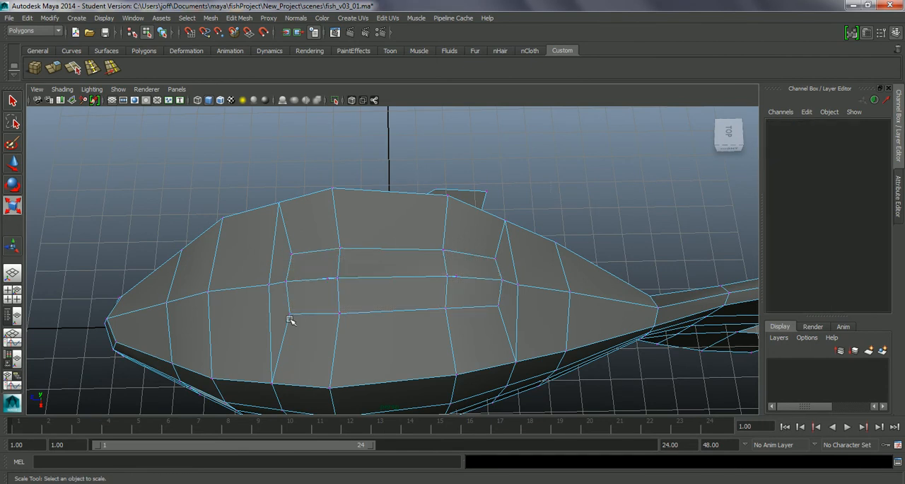
# Move the two front corner vertices of the raised fin base slightly backward along the body
pyautogui.click(288, 314)
pyautogui.press('capslock')
pyautogui.click(291, 252)
pyautogui.press('w')
pyautogui.moveTo(278, 256); pyautogui.dragTo(281, 254)
pyautogui.click(289, 313)
pyautogui.click(291, 254)
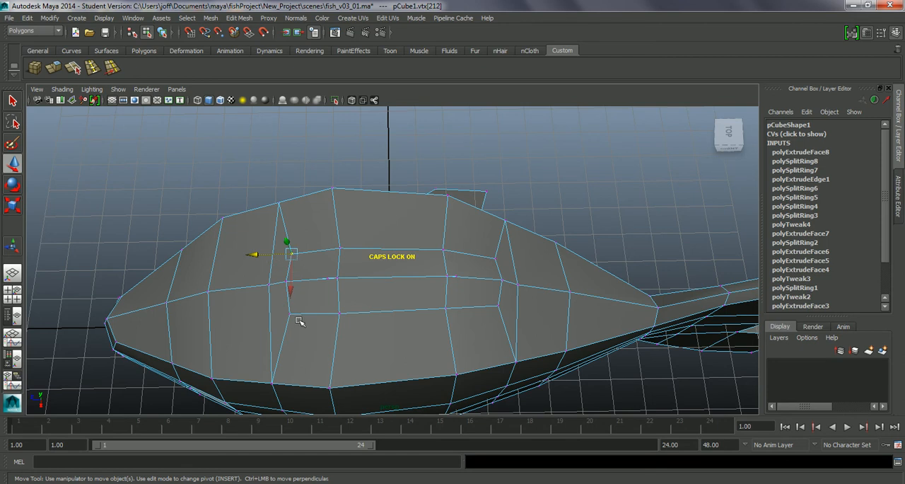
pyautogui.click(292, 313)
pyautogui.moveTo(267, 283); pyautogui.dragTo(276, 284)
# Move the two rear corner vertices of the fin base slightly forward and scale them together to about 0.67 in X
pyautogui.click(494, 259)
pyautogui.keyDown('shift'); pyautogui.click(499, 307); pyautogui.keyUp('shift')
pyautogui.moveTo(480, 283); pyautogui.dragTo(474, 281)
pyautogui.press('r')
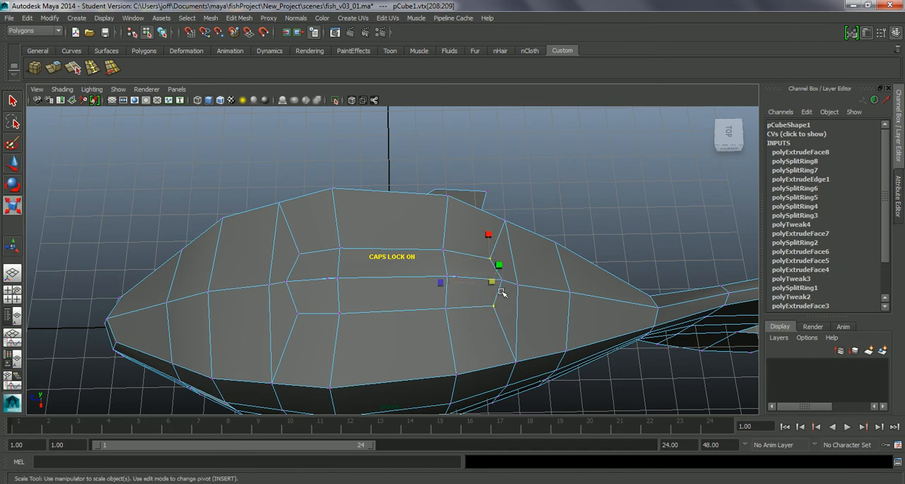
pyautogui.moveTo(487, 241); pyautogui.dragTo(491, 249)
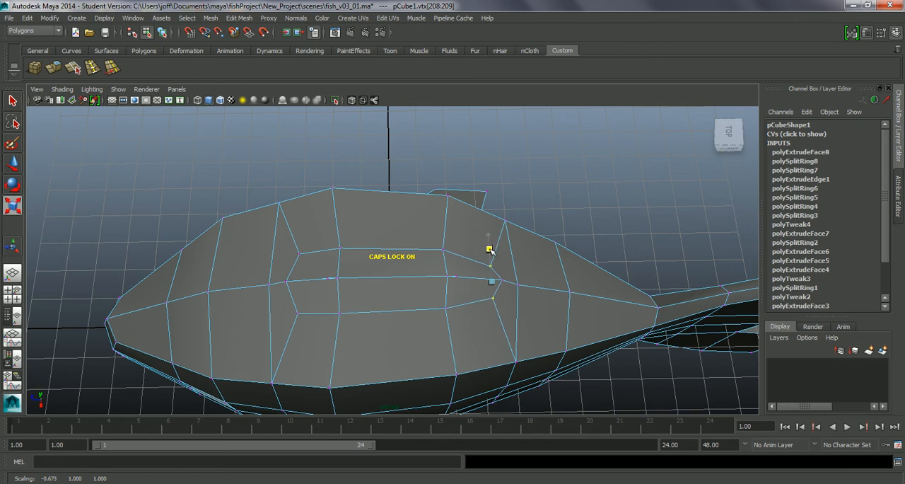
# Scale the two front corner vertices of the fin base together to about 0.83 in X
pyautogui.click(298, 312)
pyautogui.keyDown('shift'); pyautogui.click(298, 257); pyautogui.keyUp('shift')
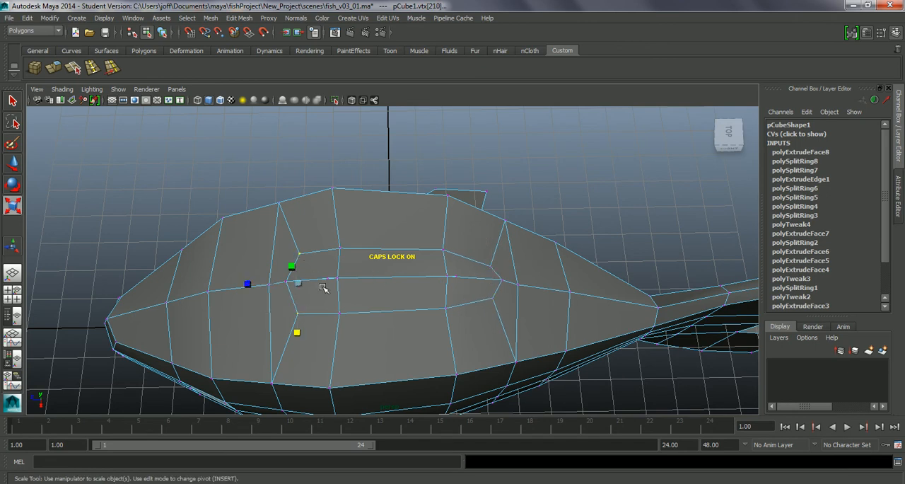
pyautogui.moveTo(297, 339); pyautogui.dragTo(297, 324)
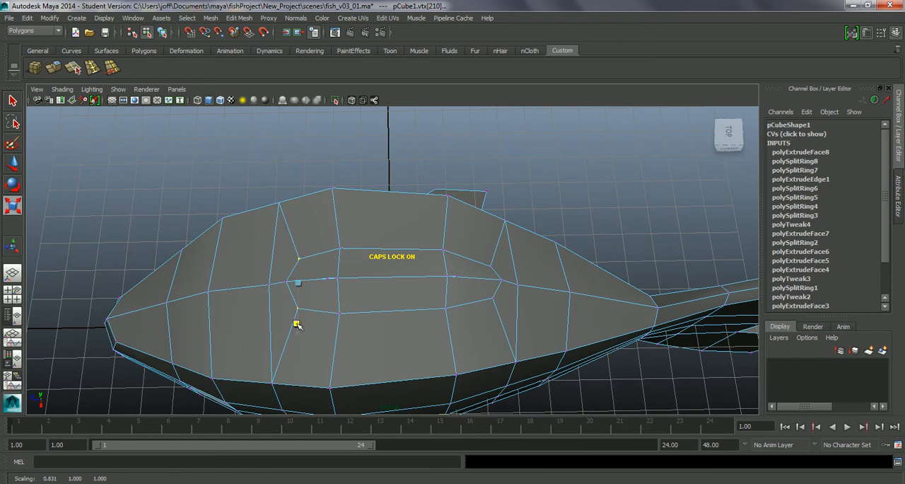
# Try to merge the close vertices near the front of the fin base's centre line with Merge To Center, and undo it
pyautogui.keyDown('alt'); pyautogui.moveTo(372, 313); pyautogui.dragTo(451, 322); pyautogui.keyUp('alt')
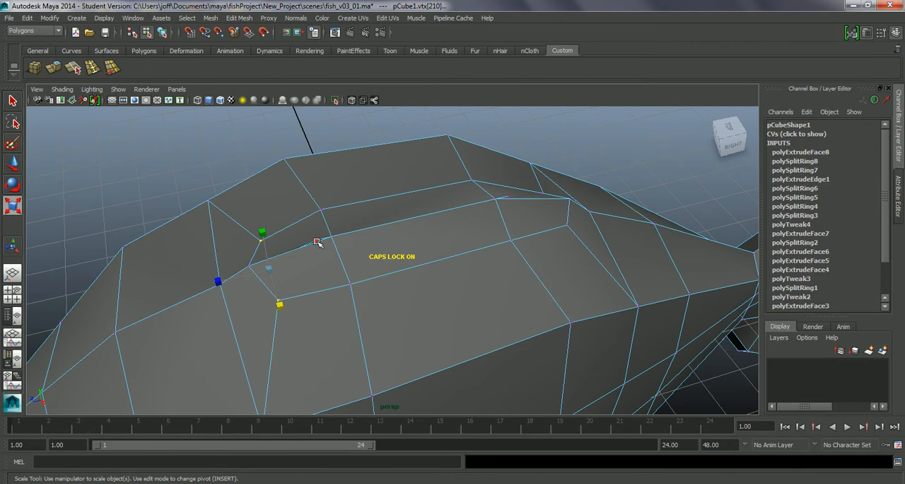
pyautogui.keyDown('alt'); pyautogui.moveTo(400, 289); pyautogui.dragTo(343, 262); pyautogui.keyUp('alt')
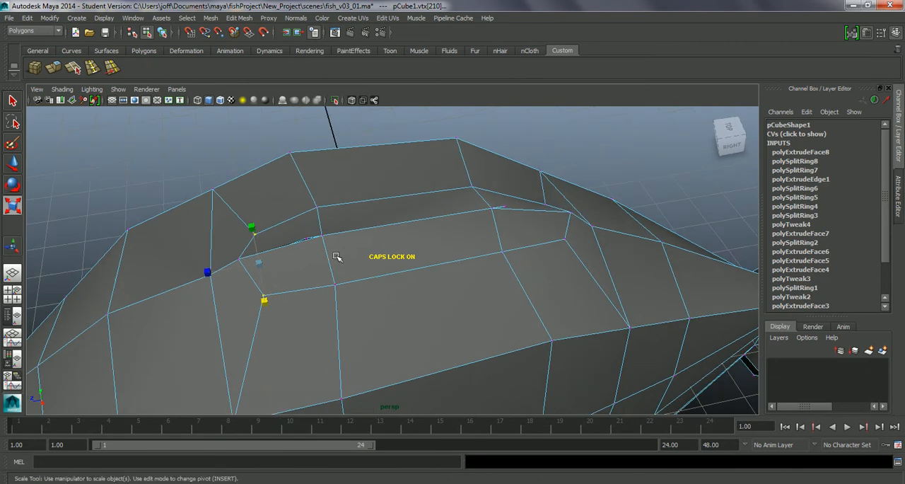
pyautogui.click(303, 238)
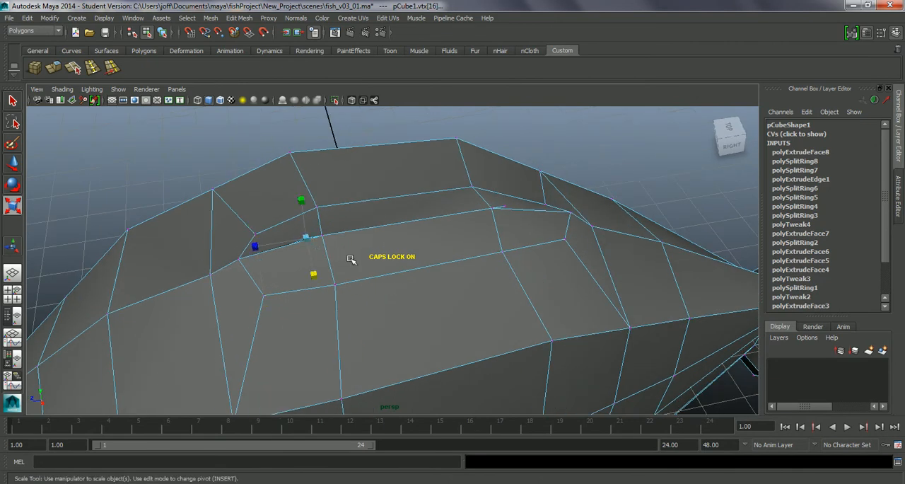
pyautogui.hotkey('ctrl', 'z')
pyautogui.press('w')
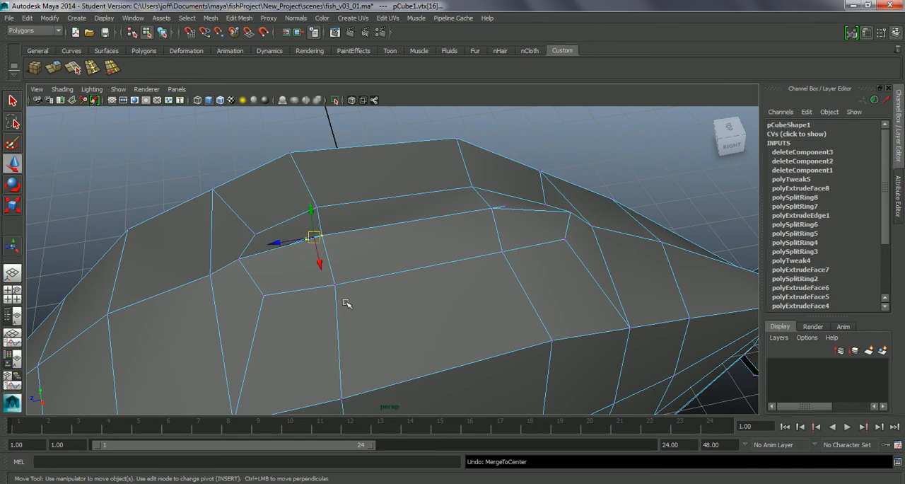
pyautogui.moveTo(347, 290)
pyautogui.keyDown('alt'); pyautogui.mouseDown()
pyautogui.moveTo(359, 298)
pyautogui.moveTo(348, 288)
pyautogui.mouseUp(); pyautogui.keyUp('alt')
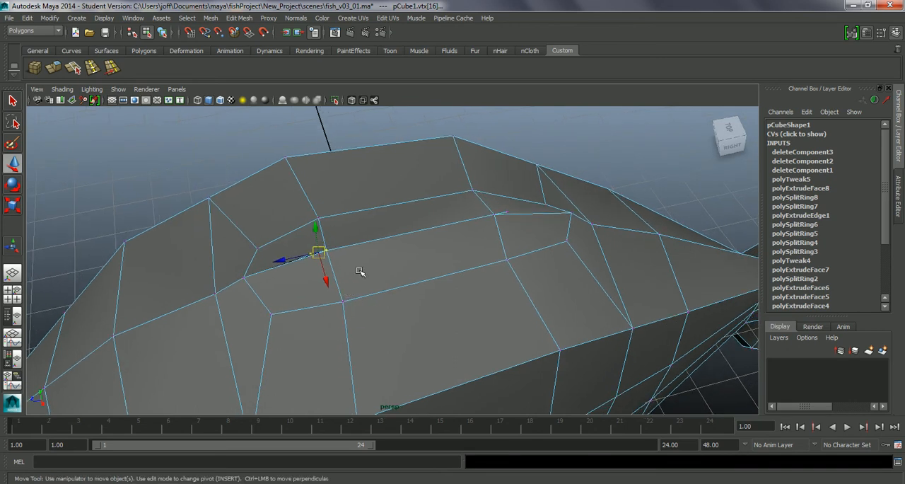
pyautogui.click(202, 177)
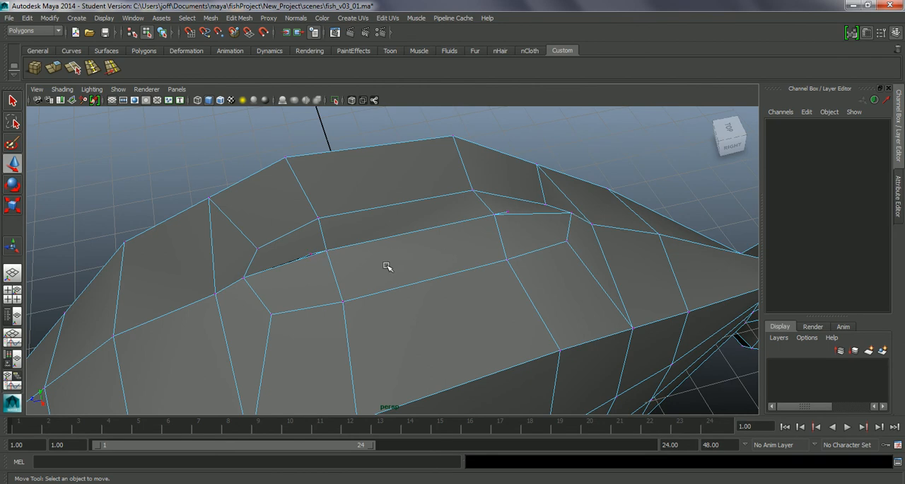
pyautogui.moveTo(368, 275)
pyautogui.keyDown('alt'); pyautogui.mouseDown()
pyautogui.moveTo(382, 267)
pyautogui.moveTo(371, 255)
pyautogui.moveTo(371, 265)
pyautogui.moveTo(346, 263)
pyautogui.moveTo(358, 270)
pyautogui.moveTo(342, 260)
pyautogui.moveTo(376, 282)
pyautogui.moveTo(342, 266)
pyautogui.moveTo(363, 275)
pyautogui.mouseUp(); pyautogui.keyUp('alt')
pyautogui.click(320, 217)
pyautogui.hotkey('ctrl', 'z')
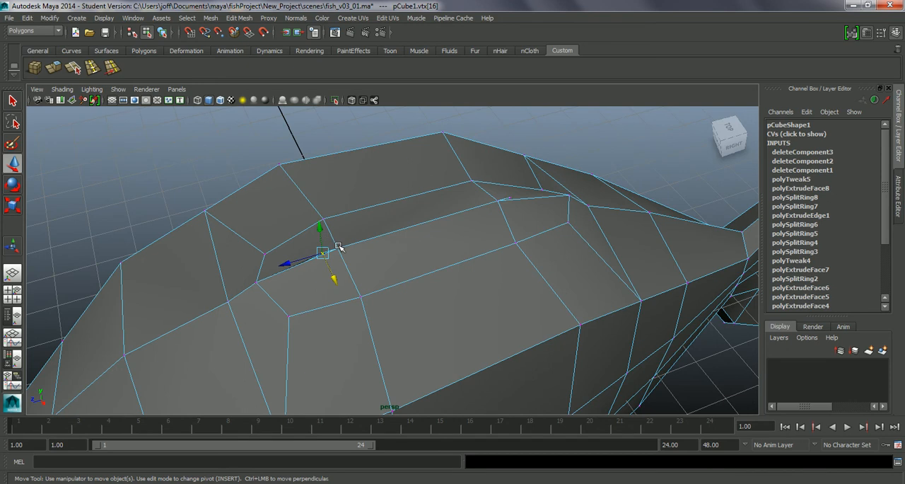
# Merge the cluster of close vertices near the front of the fin base's centre line with two Merge To Center passes
pyautogui.keyDown('shift'); pyautogui.click(339, 249); pyautogui.keyUp('shift')
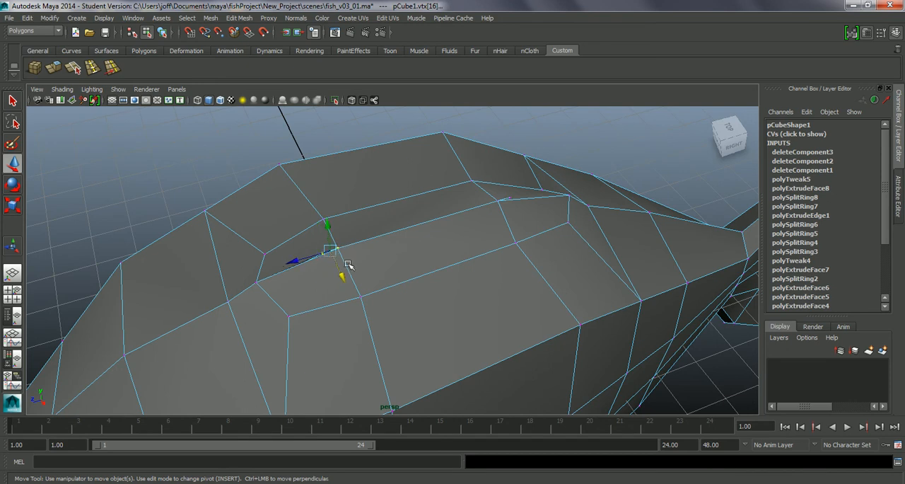
pyautogui.click(239, 18)
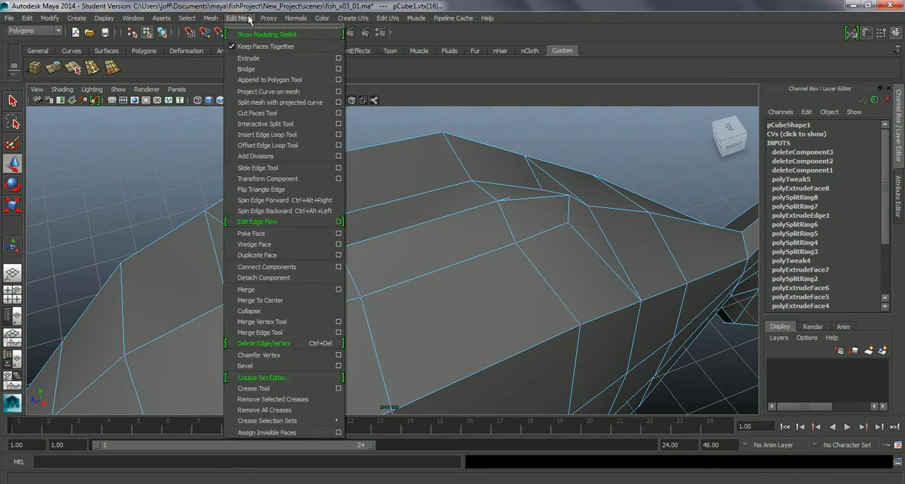
pyautogui.click(260, 299)
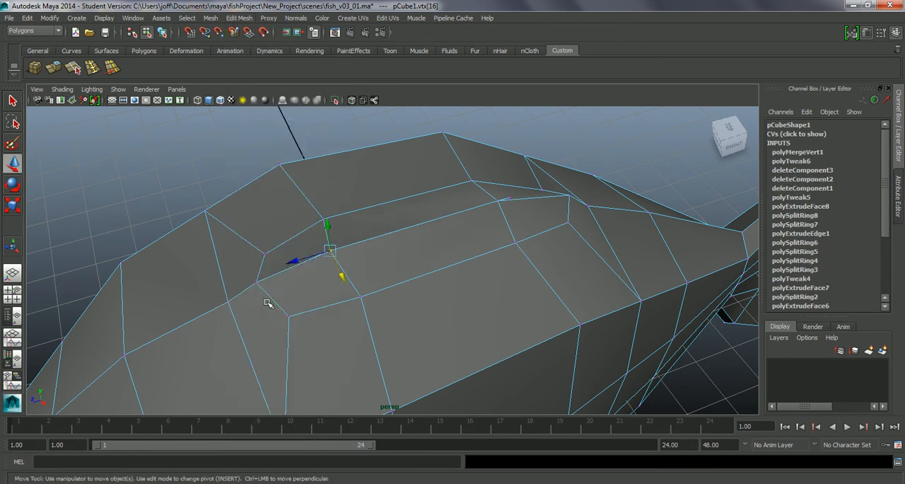
pyautogui.keyDown('alt'); pyautogui.moveTo(417, 215); pyautogui.dragTo(403, 253); pyautogui.keyUp('alt')
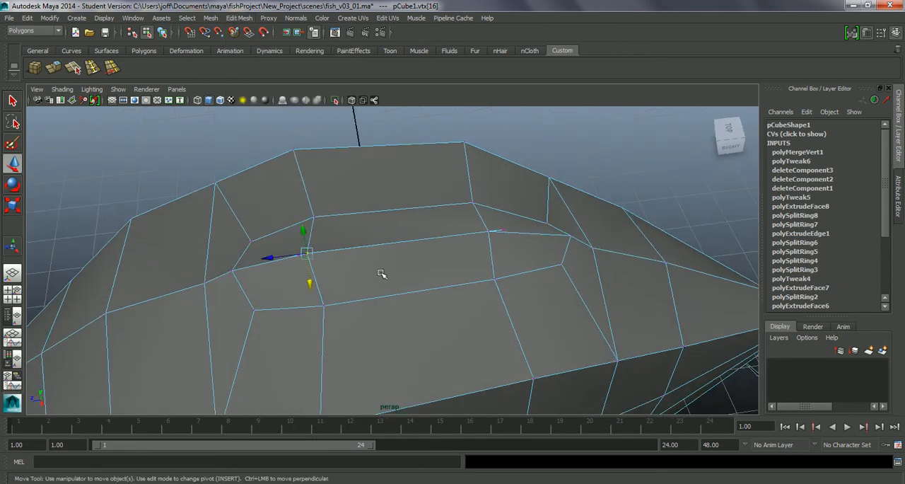
pyautogui.click(299, 255)
pyautogui.click(305, 253)
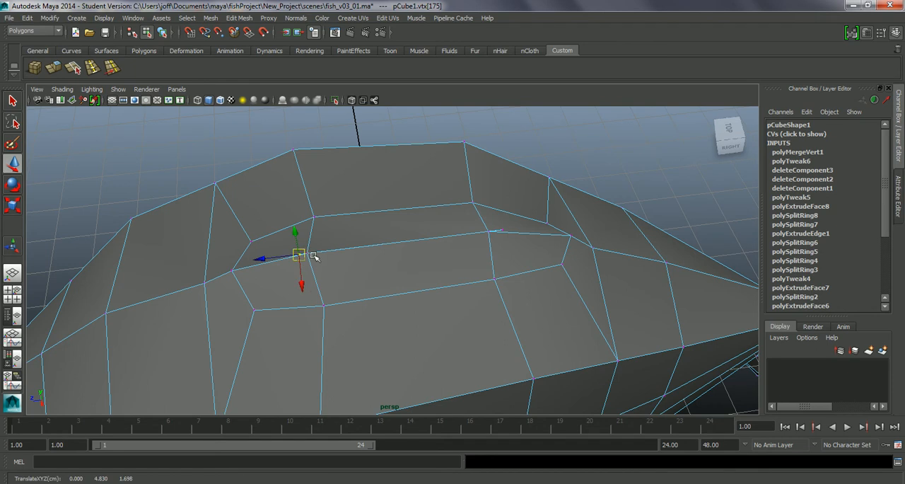
pyautogui.click(305, 261)
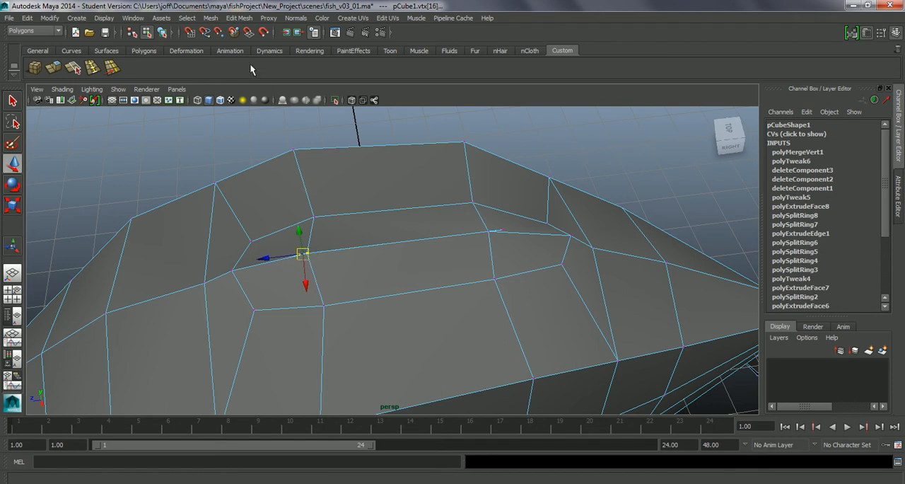
pyautogui.click(238, 18)
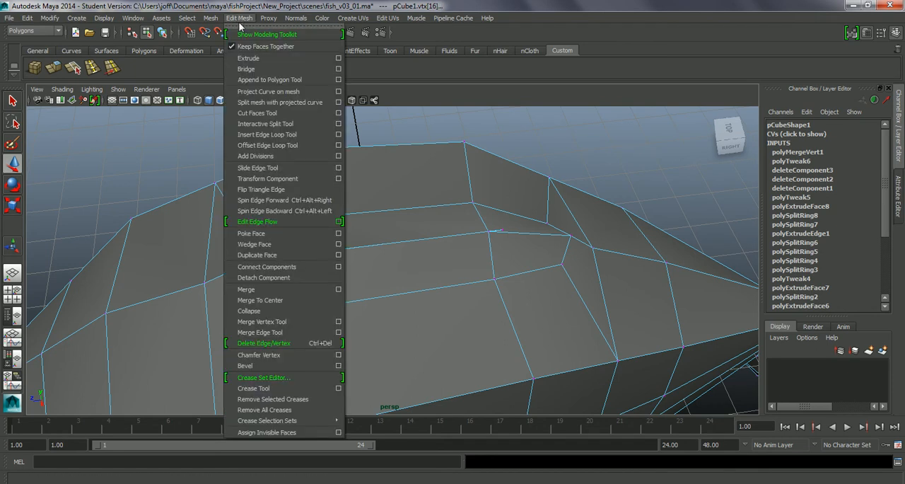
pyautogui.click(266, 301)
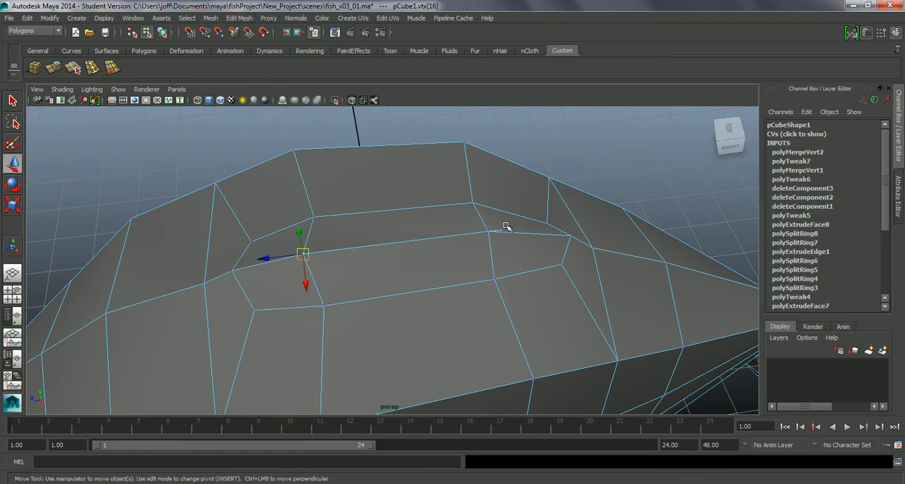
# Try to merge the close vertices near the rear of the fin base's centre line to their centre, and undo the merge
pyautogui.moveTo(480, 235); pyautogui.dragTo(479, 234)
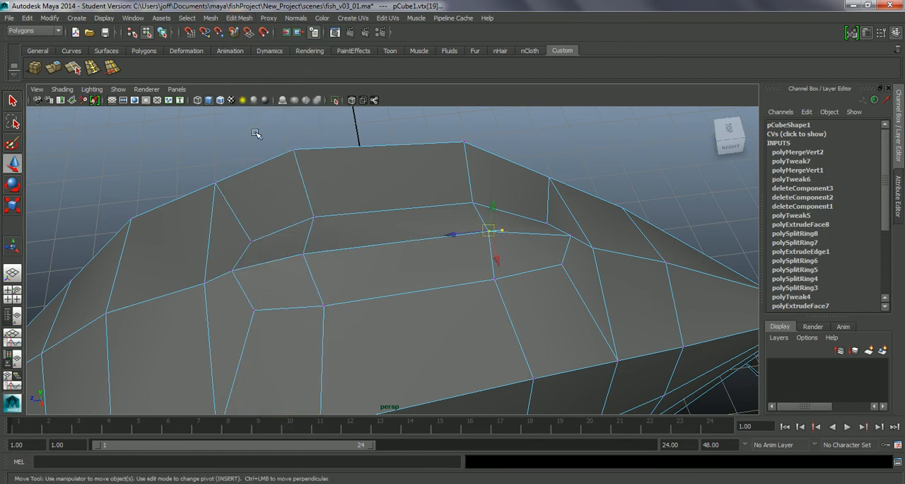
pyautogui.click(239, 18)
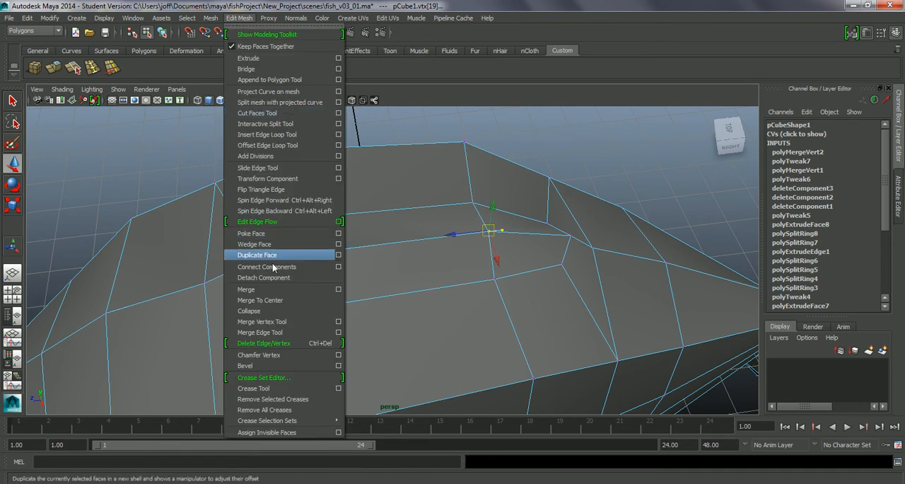
pyautogui.click(264, 299)
pyautogui.keyDown('alt'); pyautogui.moveTo(414, 260); pyautogui.dragTo(483, 249); pyautogui.keyUp('alt')
pyautogui.moveTo(457, 192); pyautogui.dragTo(501, 265)
pyautogui.moveTo(516, 306); pyautogui.dragTo(420, 307)
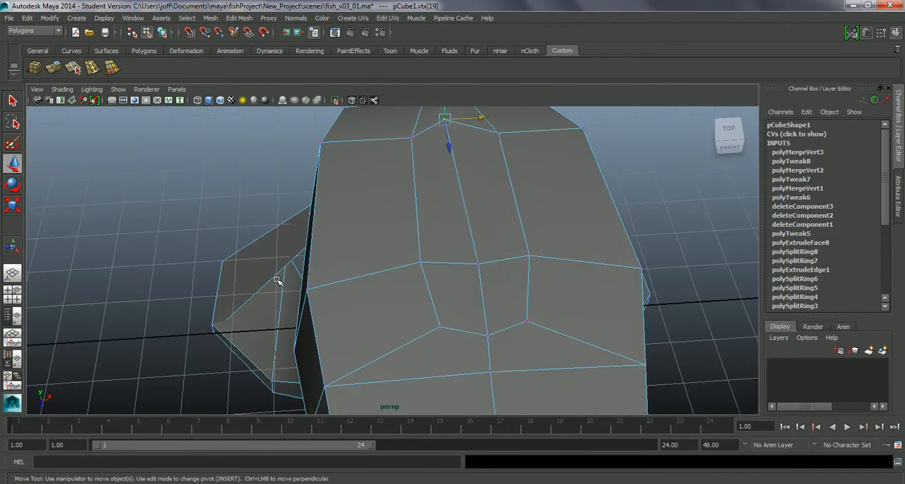
pyautogui.hotkey('ctrl', 'z')
pyautogui.hotkey('ctrl', 'z')
pyautogui.hotkey('ctrl', 'z')
pyautogui.hotkey('ctrl', 'z')
pyautogui.hotkey('ctrl', 'z')
# Select the close vertices near the rear of the fin base's centre line again and apply Merge To Center
pyautogui.keyDown('alt'); pyautogui.moveTo(417, 284); pyautogui.dragTo(406, 303); pyautogui.keyUp('alt')
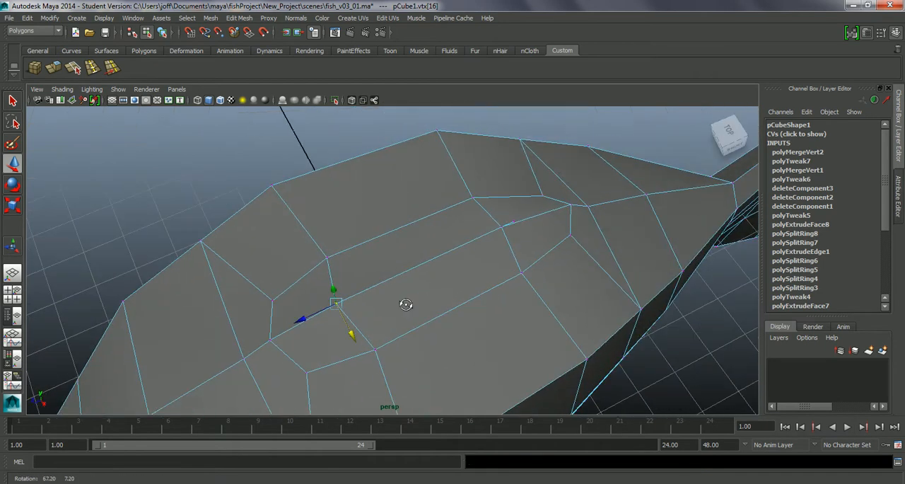
pyautogui.click(514, 222)
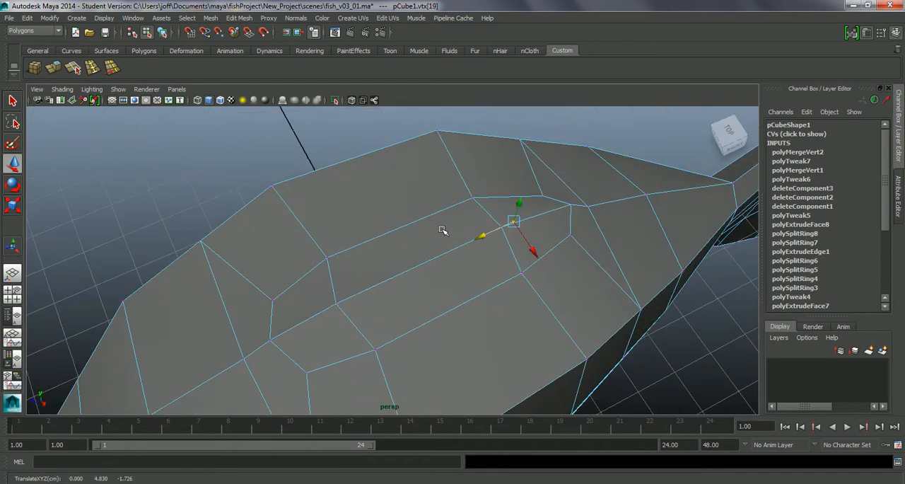
pyautogui.moveTo(507, 225); pyautogui.dragTo(505, 231)
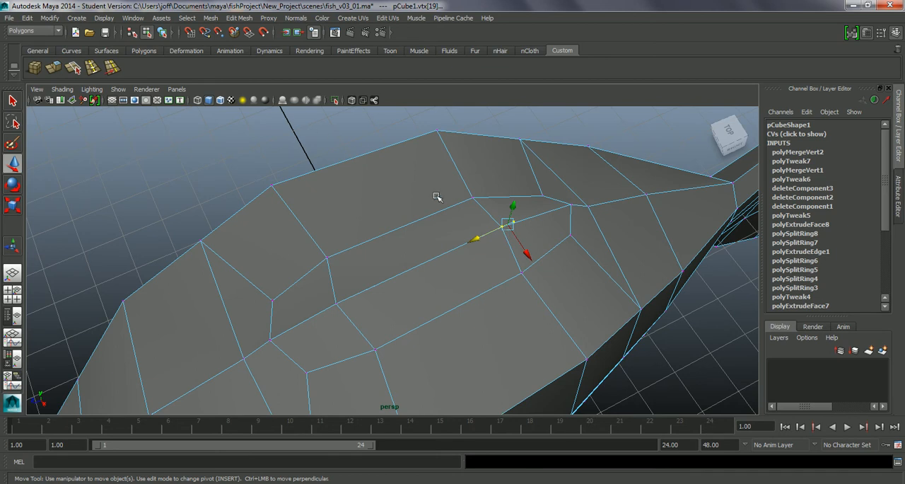
pyautogui.click(238, 17)
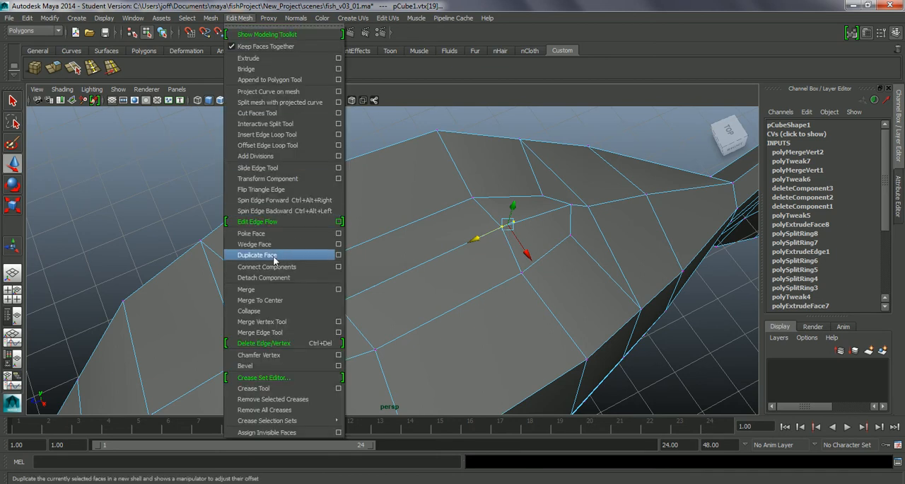
pyautogui.click(266, 301)
pyautogui.keyDown('alt'); pyautogui.moveTo(575, 239); pyautogui.dragTo(537, 262); pyautogui.keyUp('alt')
# Test the rear centre-line vertex for leftover duplicates by moving it about -0.11 in Z, and undo the move
pyautogui.click(509, 259)
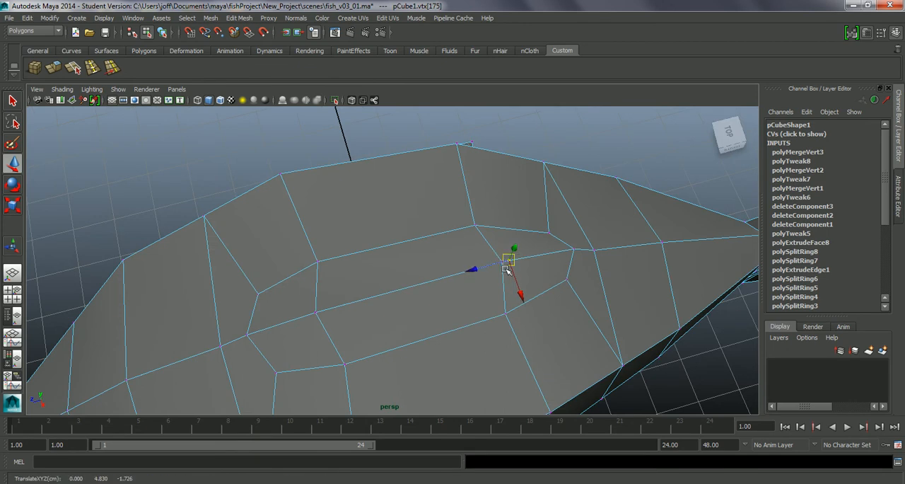
pyautogui.hotkey('ctrl', 'z')
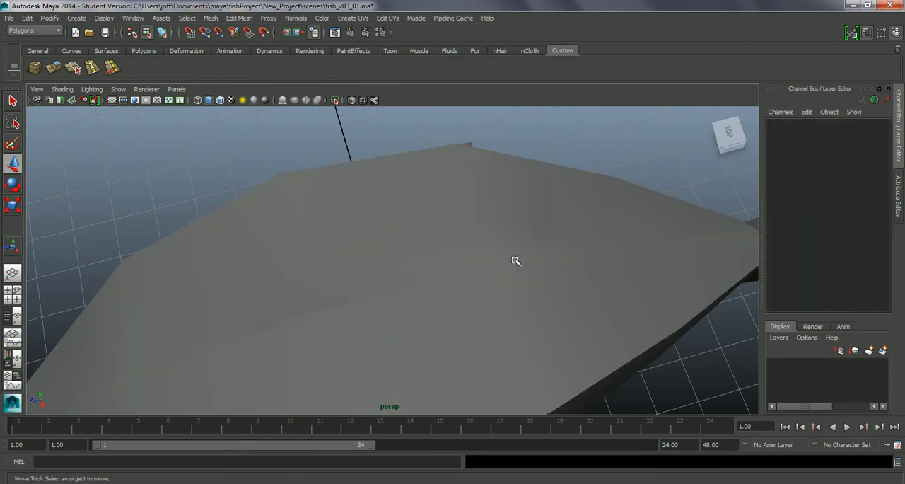
pyautogui.hotkey('shift', 'z')
pyautogui.moveTo(499, 257); pyautogui.dragTo(506, 268)
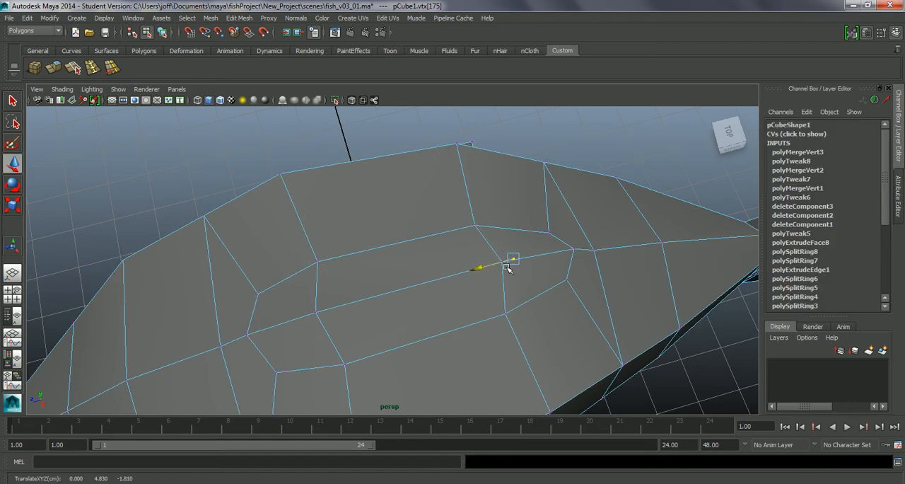
pyautogui.hotkey('ctrl', 'z')
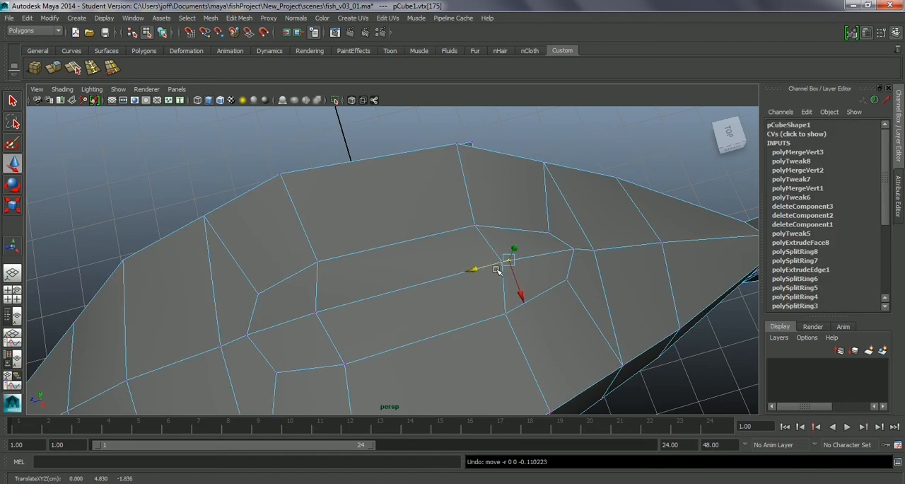
# Select the close vertices at the rear end of the fin base's centre line and merge them to their centre
pyautogui.keyDown('shift'); pyautogui.click(504, 260); pyautogui.keyUp('shift')
pyautogui.keyDown('alt'); pyautogui.moveTo(543, 275); pyautogui.dragTo(537, 252); pyautogui.keyUp('alt')
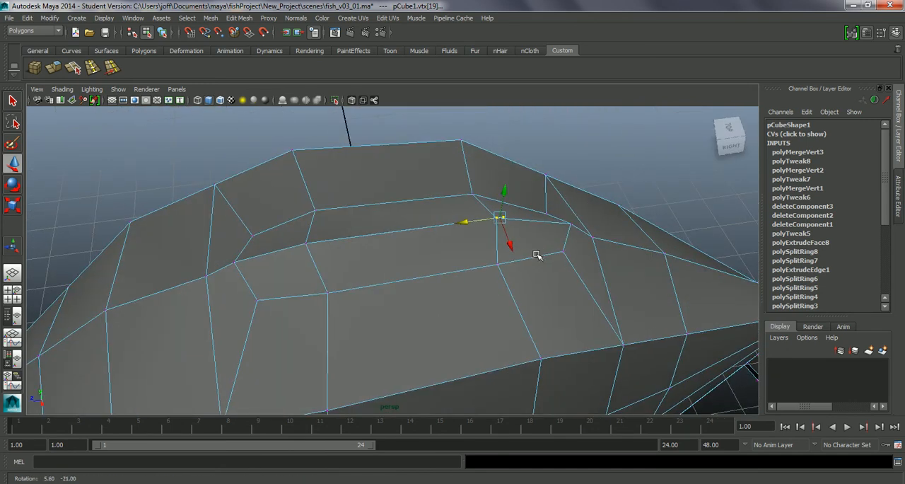
pyautogui.click(240, 18)
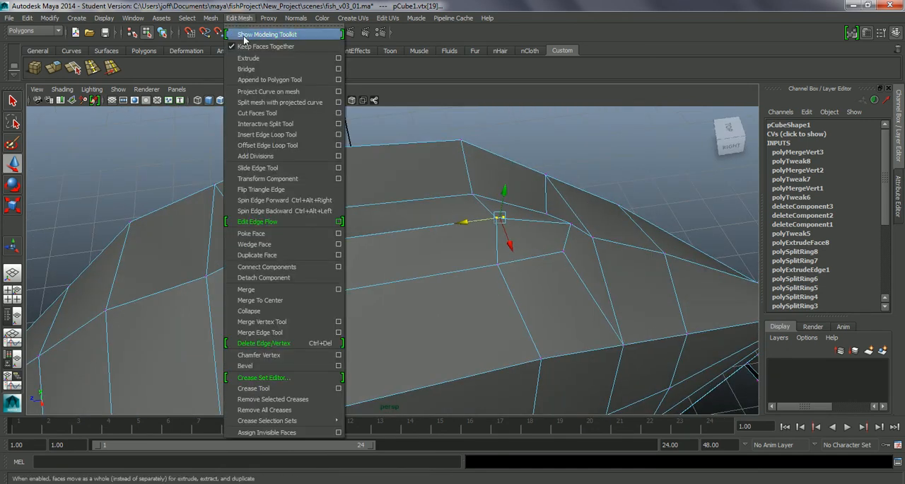
pyautogui.click(260, 300)
# Select the two mirrored vertices flanking the centre line at the front of the fin base and raise them slightly in Y
pyautogui.keyDown('alt'); pyautogui.moveTo(488, 263); pyautogui.dragTo(507, 285); pyautogui.keyUp('alt')
pyautogui.click(498, 153)
pyautogui.click(543, 292)
pyautogui.moveTo(492, 169); pyautogui.dragTo(521, 205)
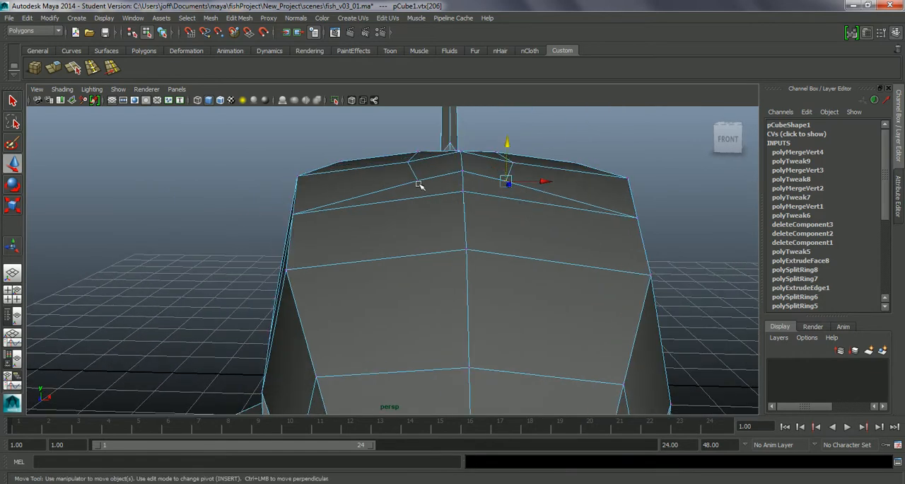
pyautogui.moveTo(460, 161); pyautogui.dragTo(461, 157)
pyautogui.keyDown('alt'); pyautogui.moveTo(474, 220); pyautogui.dragTo(388, 252); pyautogui.keyUp('alt')
pyautogui.keyDown('alt'); pyautogui.moveTo(388, 252); pyautogui.dragTo(362, 212, button='right'); pyautogui.keyUp('alt')
pyautogui.keyDown('alt'); pyautogui.moveTo(362, 212); pyautogui.dragTo(403, 259); pyautogui.keyUp('alt')
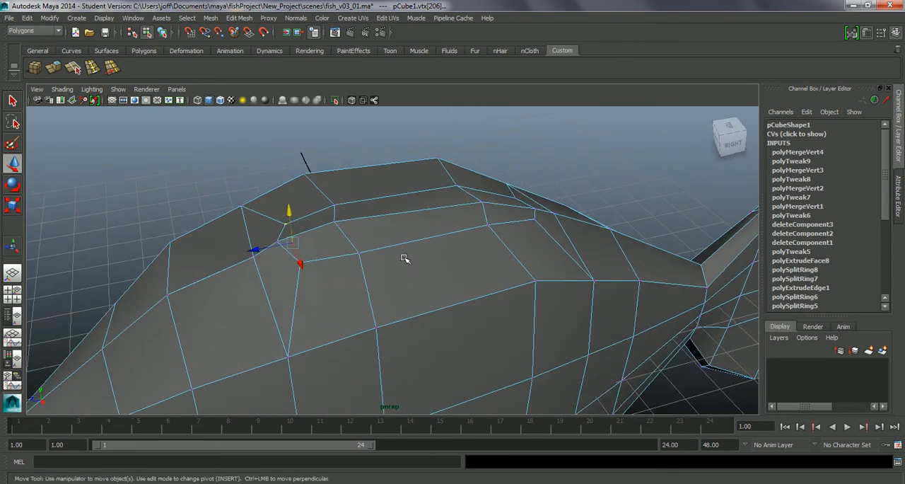
# Examine the front of the fin base in wireframe and select the four-sided face beside the centre line to check its borders
pyautogui.press('4')
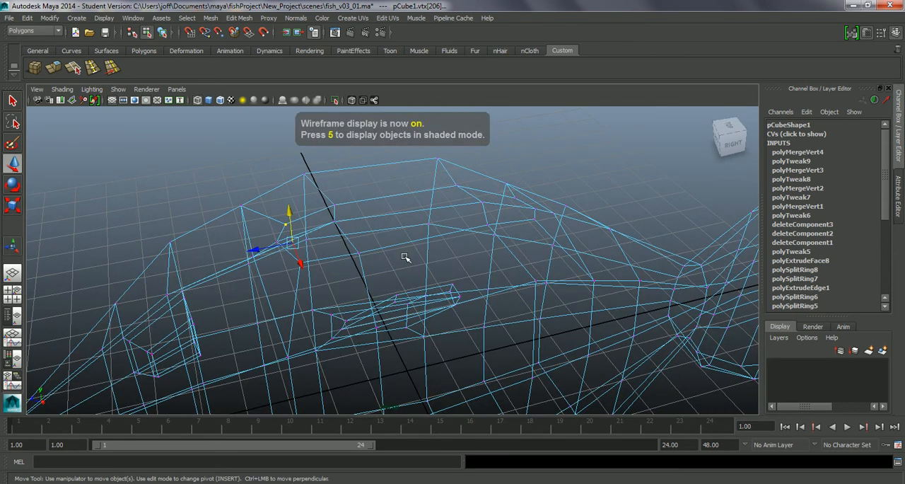
pyautogui.keyDown('alt'); pyautogui.moveTo(405, 258); pyautogui.dragTo(423, 267); pyautogui.keyUp('alt')
pyautogui.keyDown('alt'); pyautogui.moveTo(423, 268); pyautogui.dragTo(411, 229, button='right'); pyautogui.keyUp('alt')
pyautogui.keyDown('alt'); pyautogui.moveTo(411, 229); pyautogui.dragTo(428, 302); pyautogui.keyUp('alt')
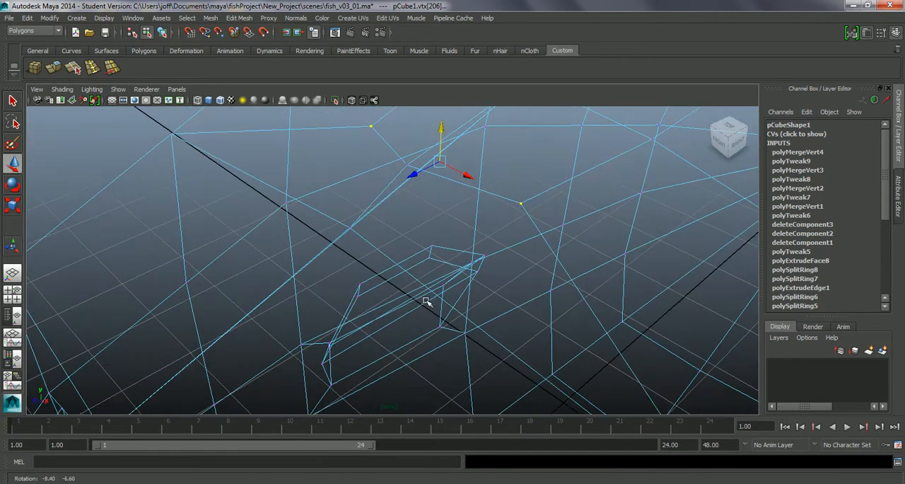
pyautogui.click(422, 177)
pyautogui.keyDown('alt'); pyautogui.moveTo(419, 169); pyautogui.dragTo(414, 198); pyautogui.keyUp('alt')
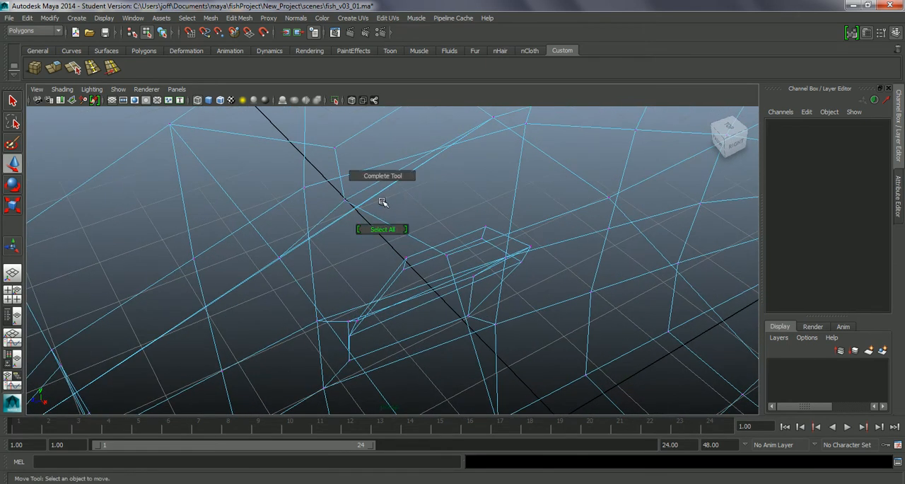
pyautogui.rightClick(388, 223)
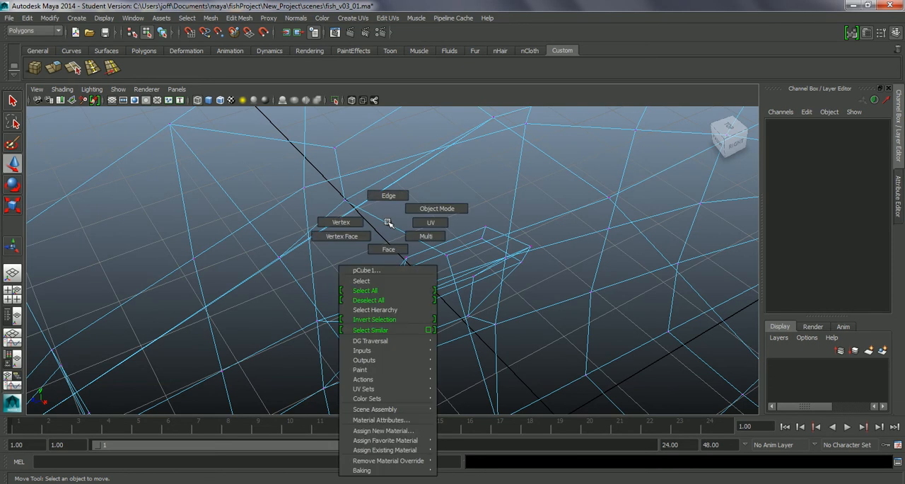
pyautogui.click(388, 248)
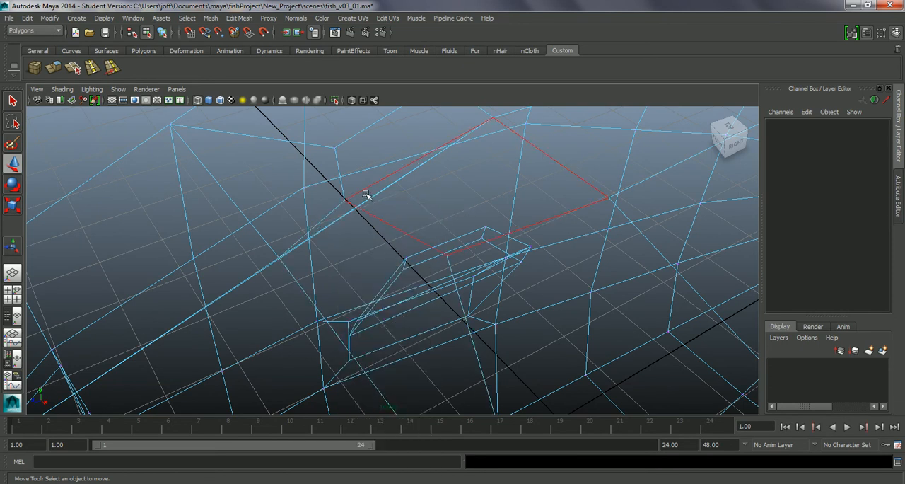
pyautogui.click(340, 220)
pyautogui.keyDown('alt'); pyautogui.moveTo(337, 236); pyautogui.dragTo(420, 248); pyautogui.keyUp('alt')
pyautogui.keyDown('alt'); pyautogui.moveTo(420, 247); pyautogui.dragTo(433, 260, button='middle'); pyautogui.keyUp('alt')
pyautogui.keyDown('alt'); pyautogui.moveTo(433, 260); pyautogui.dragTo(447, 224, button='right'); pyautogui.keyUp('alt')
pyautogui.keyDown('alt'); pyautogui.moveTo(446, 223); pyautogui.dragTo(434, 262); pyautogui.keyUp('alt')
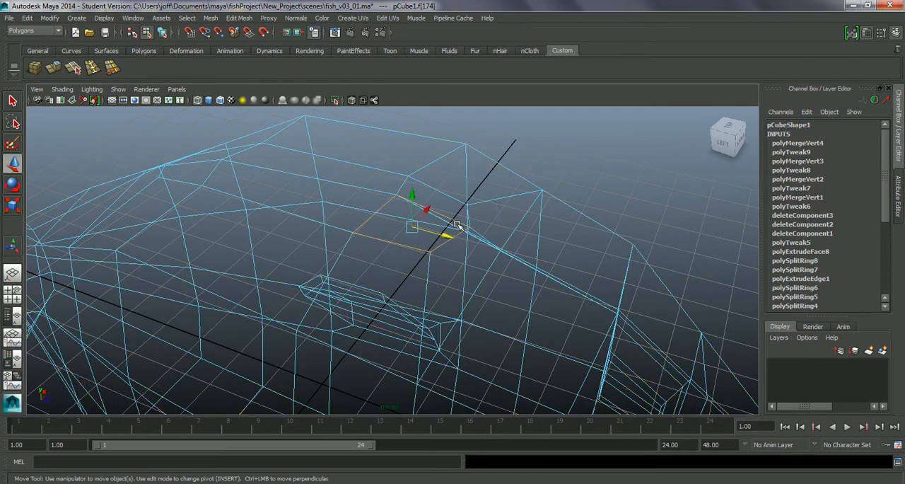
# Try to delete the stray edges along the centre line at the front of the fin base
pyautogui.click(469, 229)
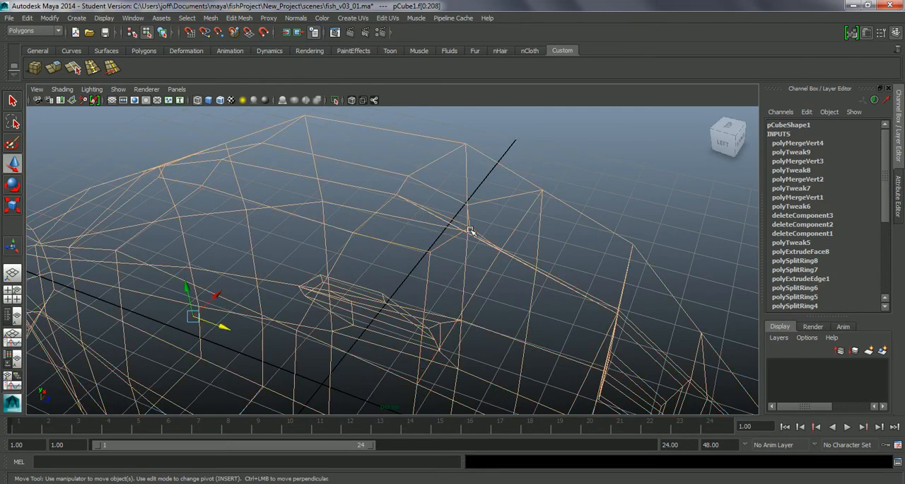
pyautogui.moveTo(469, 229); pyautogui.dragTo(471, 203, button='right')
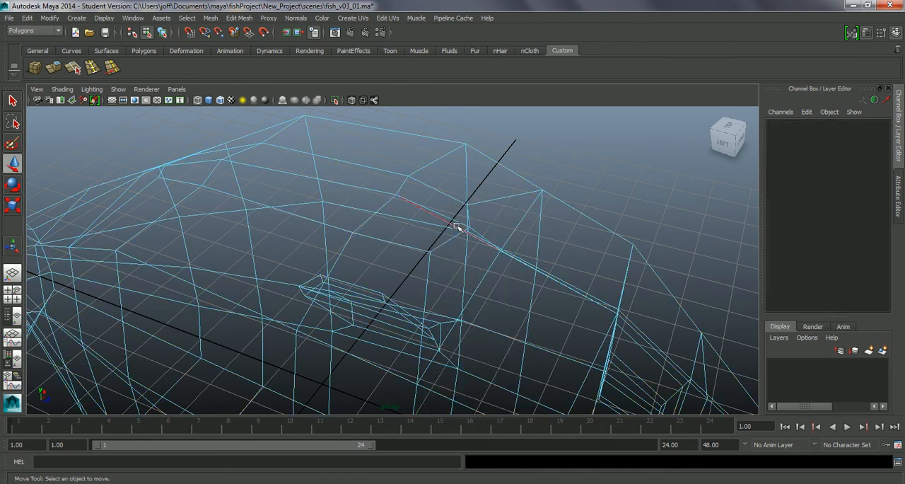
pyautogui.click(456, 226)
pyautogui.keyDown('alt'); pyautogui.moveTo(434, 260); pyautogui.dragTo(282, 246); pyautogui.keyUp('alt')
pyautogui.press('Delete')
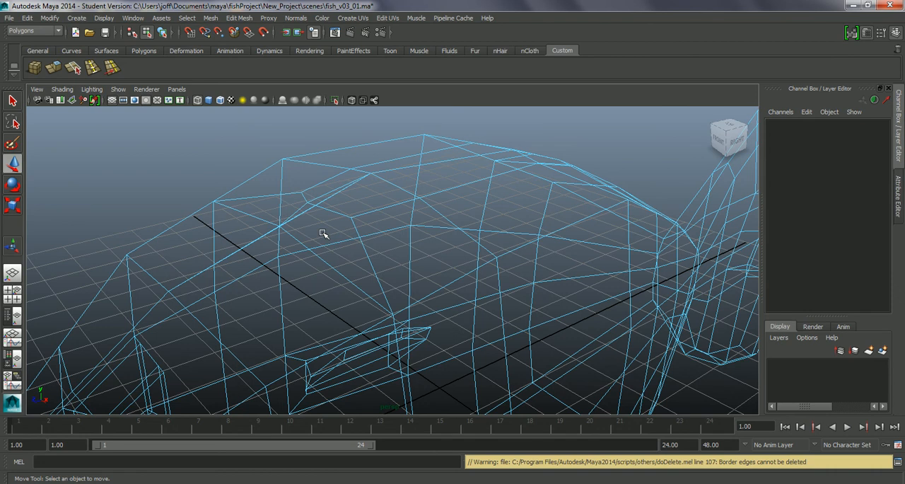
pyautogui.keyDown('alt'); pyautogui.moveTo(328, 192); pyautogui.dragTo(338, 228); pyautogui.keyUp('alt')
pyautogui.click(321, 210)
pyautogui.click(337, 227)
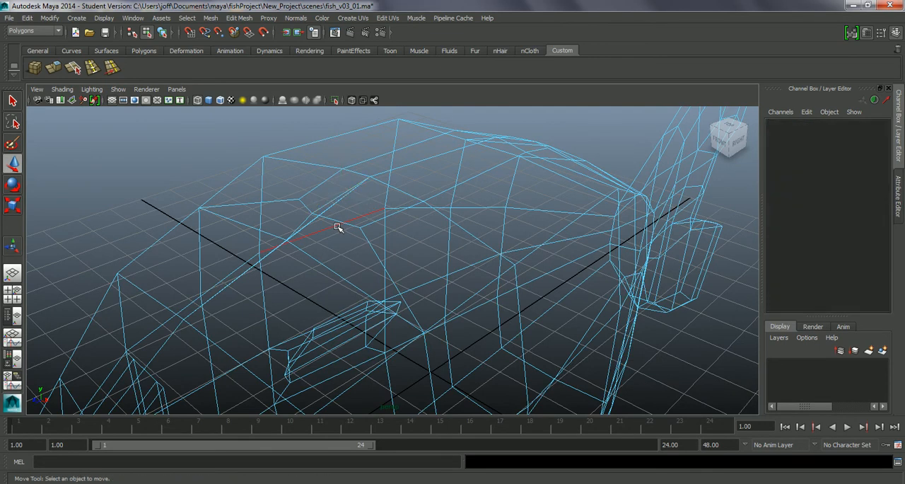
pyautogui.click(306, 219)
pyautogui.press('Delete')
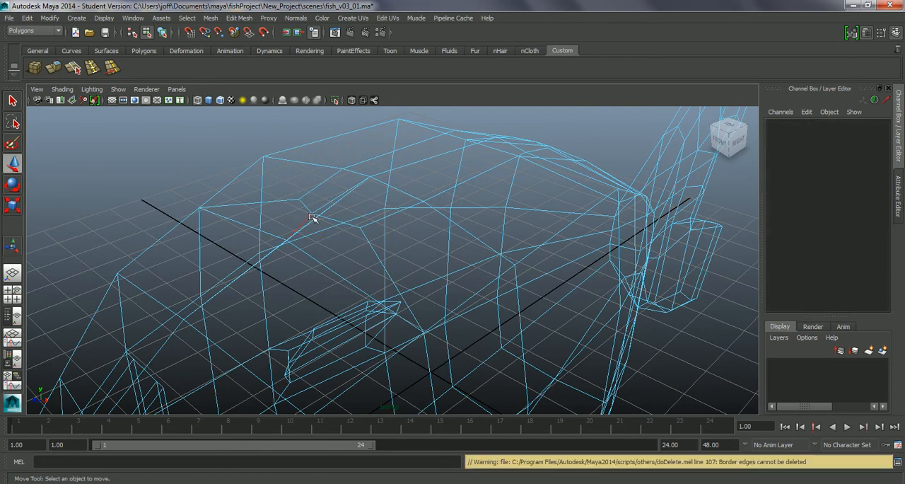
pyautogui.press('4')
pyautogui.press('5')
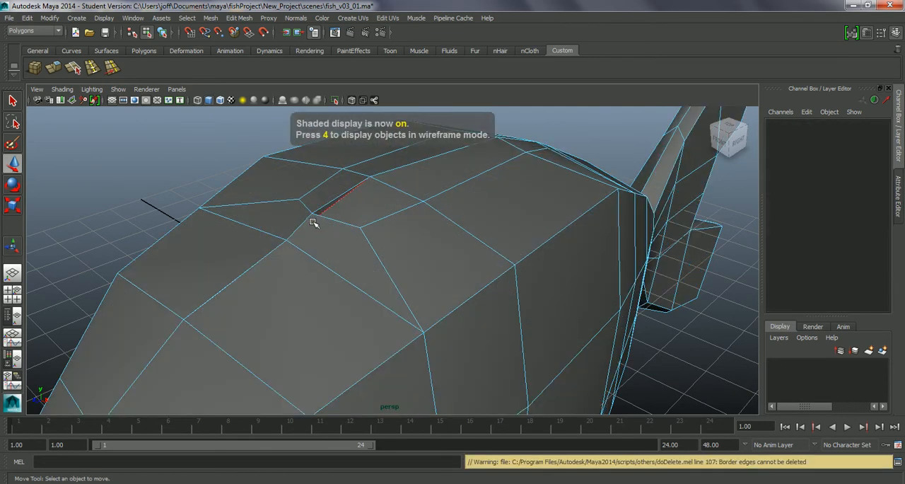
# Examine the narrow slit at the front of the fin base in shaded and wireframe display, picking the vertices around it
pyautogui.keyDown('alt'); pyautogui.moveTo(351, 251); pyautogui.dragTo(304, 281); pyautogui.keyUp('alt')
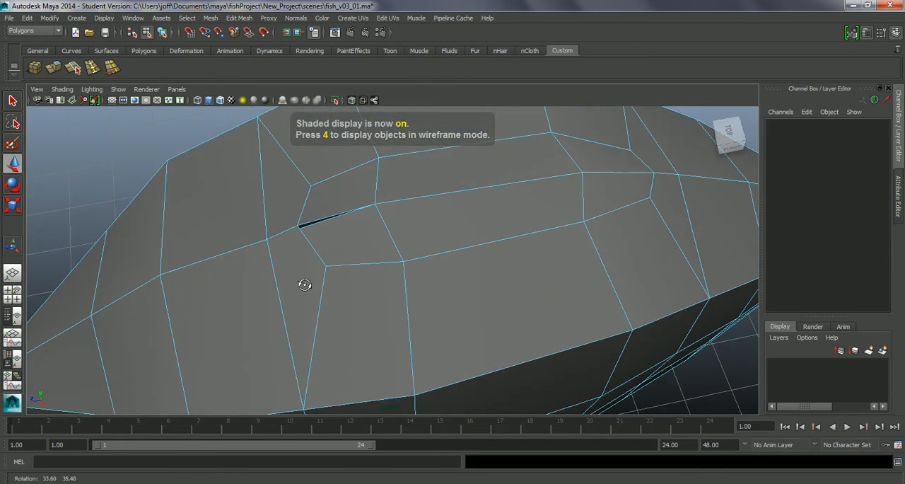
pyautogui.rightClick(339, 242)
pyautogui.moveTo(306, 251); pyautogui.dragTo(299, 241, button='right')
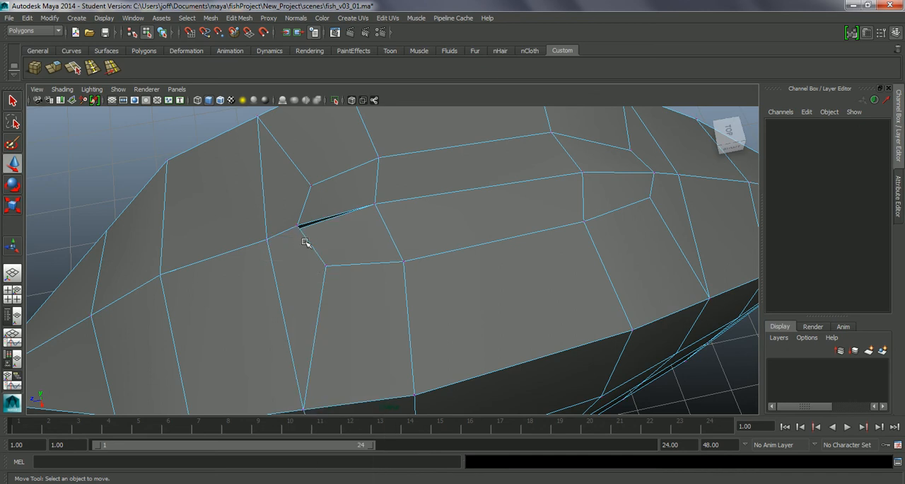
pyautogui.press('4')
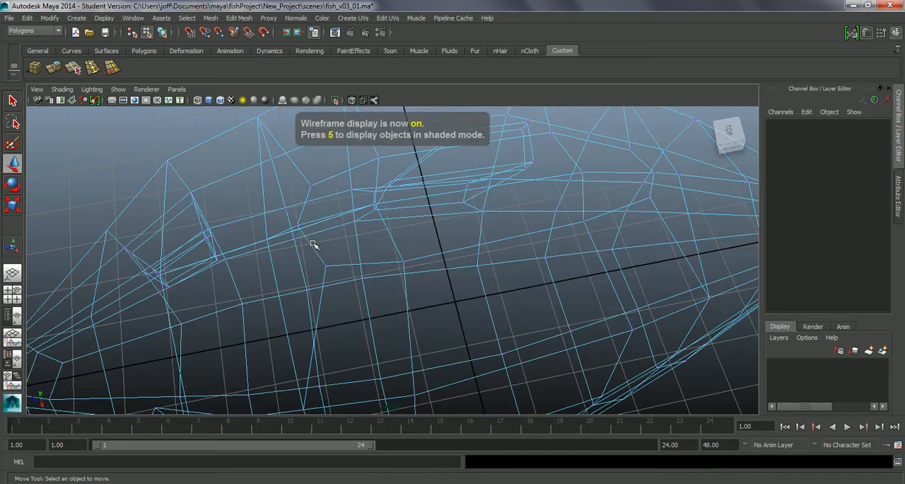
pyautogui.click(294, 237)
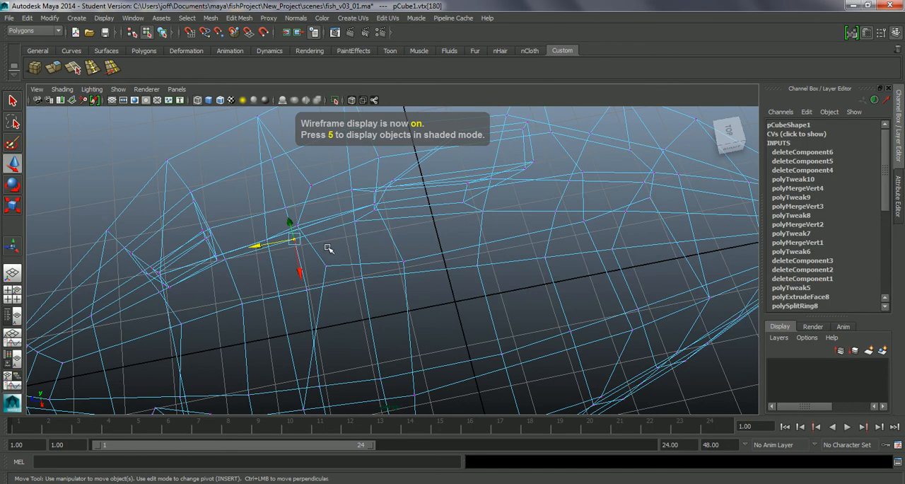
pyautogui.press('5')
pyautogui.moveTo(328, 247)
pyautogui.keyDown('alt'); pyautogui.mouseDown()
pyautogui.moveTo(356, 236)
pyautogui.moveTo(324, 196)
pyautogui.moveTo(340, 210)
pyautogui.moveTo(339, 236)
pyautogui.moveTo(295, 236)
pyautogui.mouseUp(); pyautogui.keyUp('alt')
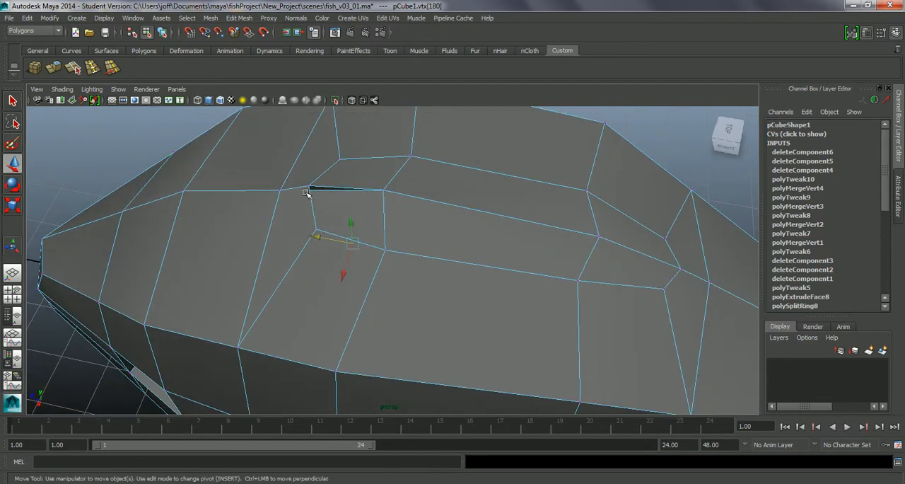
pyautogui.press('4')
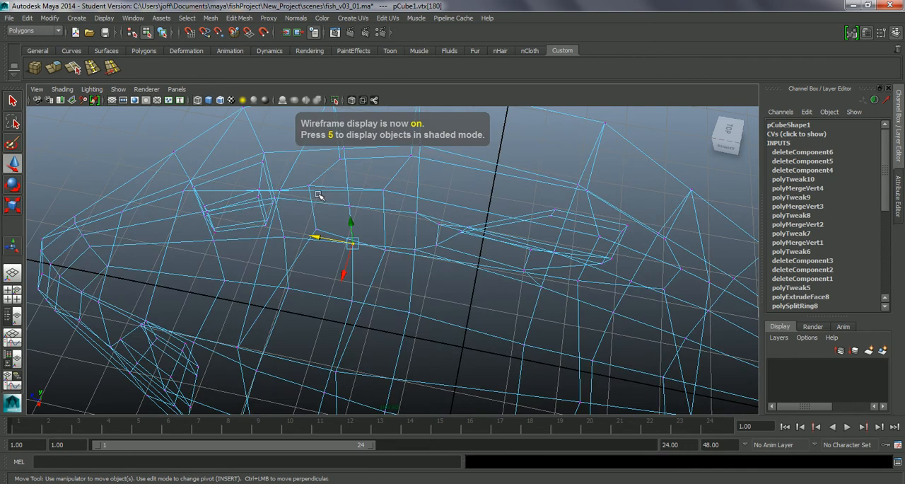
pyautogui.click(281, 189)
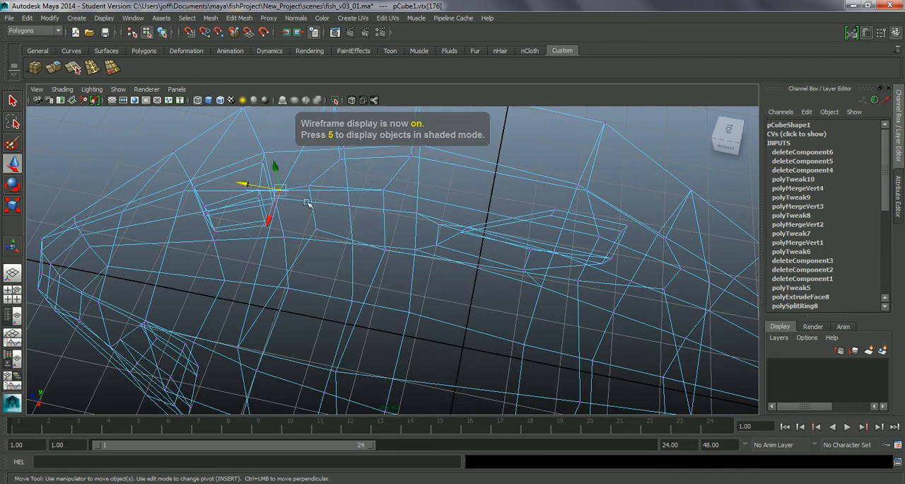
# Lower the centre-line vertex just in front of the slit and delete the thin sliver face at the slit
pyautogui.press('5')
pyautogui.moveTo(263, 189); pyautogui.dragTo(363, 191)
pyautogui.moveTo(313, 225); pyautogui.dragTo(350, 254)
pyautogui.moveTo(262, 243); pyautogui.dragTo(262, 269, button='right')
pyautogui.click(265, 252)
pyautogui.press('Delete')
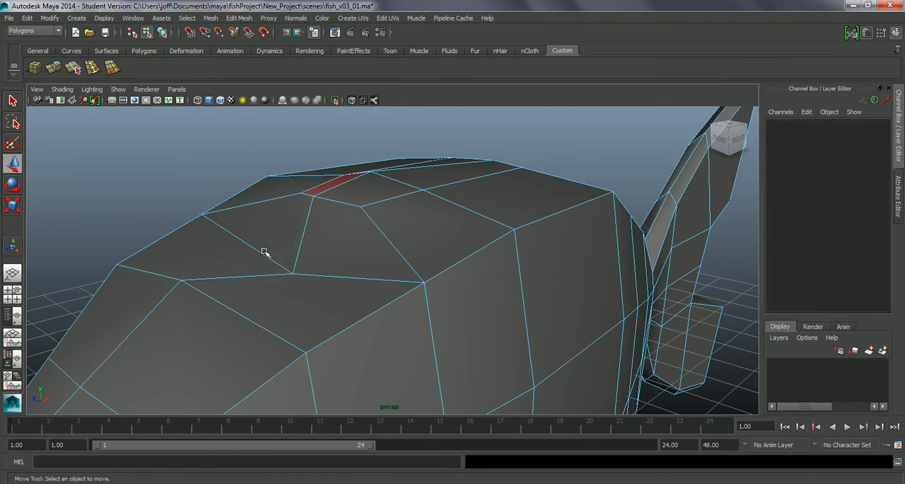
# Raise the centre-line vertex in front of the slit back onto the ridge and lower the vertex behind it to about 4.21 in Y
pyautogui.moveTo(321, 255)
pyautogui.keyDown('alt'); pyautogui.mouseDown()
pyautogui.moveTo(374, 269)
pyautogui.moveTo(314, 255)
pyautogui.mouseUp(); pyautogui.keyUp('alt')
pyautogui.rightClick(303, 253)
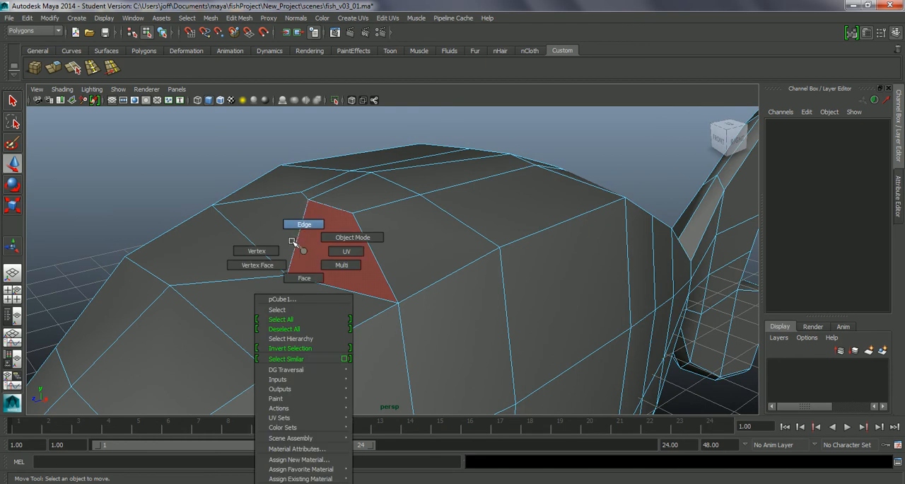
pyautogui.click(283, 267)
pyautogui.moveTo(299, 282); pyautogui.dragTo(279, 212)
pyautogui.keyDown('alt'); pyautogui.moveTo(338, 244); pyautogui.dragTo(301, 257); pyautogui.keyUp('alt')
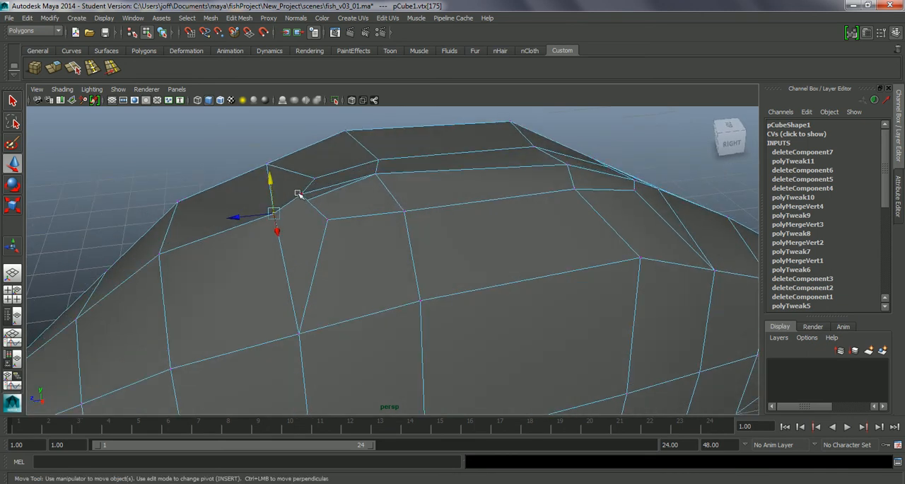
pyautogui.moveTo(301, 182); pyautogui.dragTo(302, 201)
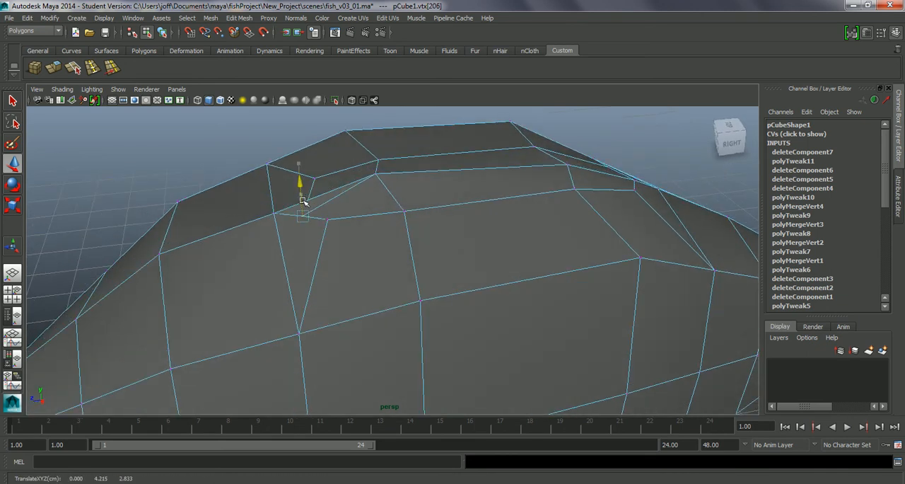
# Delete the face beside the centre line at the front of the fin base and the leftover sliver next to it
pyautogui.rightClick(313, 205)
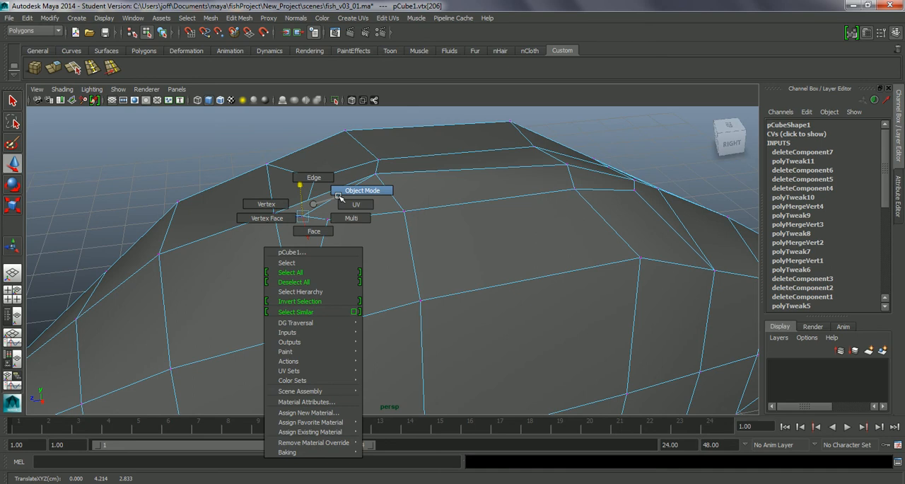
pyautogui.click(314, 231)
pyautogui.click(319, 198)
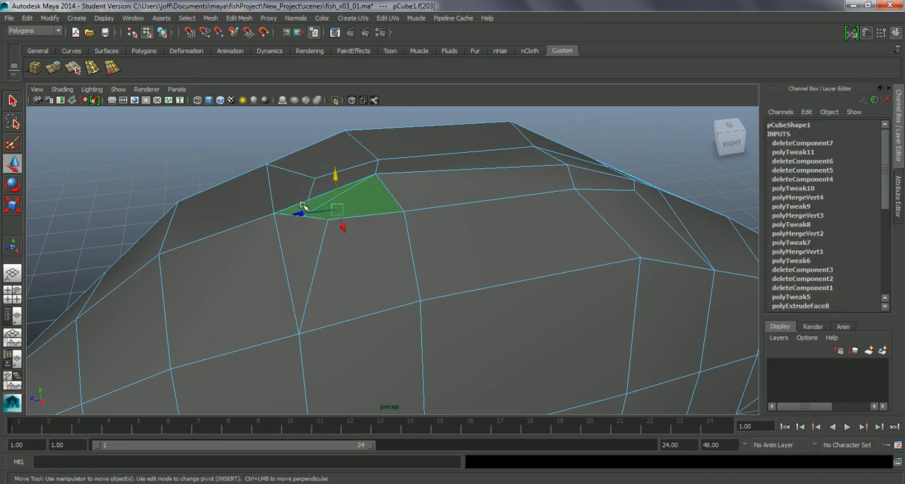
pyautogui.press('Delete')
pyautogui.keyDown('alt'); pyautogui.moveTo(308, 208); pyautogui.dragTo(317, 272); pyautogui.keyUp('alt')
pyautogui.click(314, 217)
pyautogui.press('Delete')
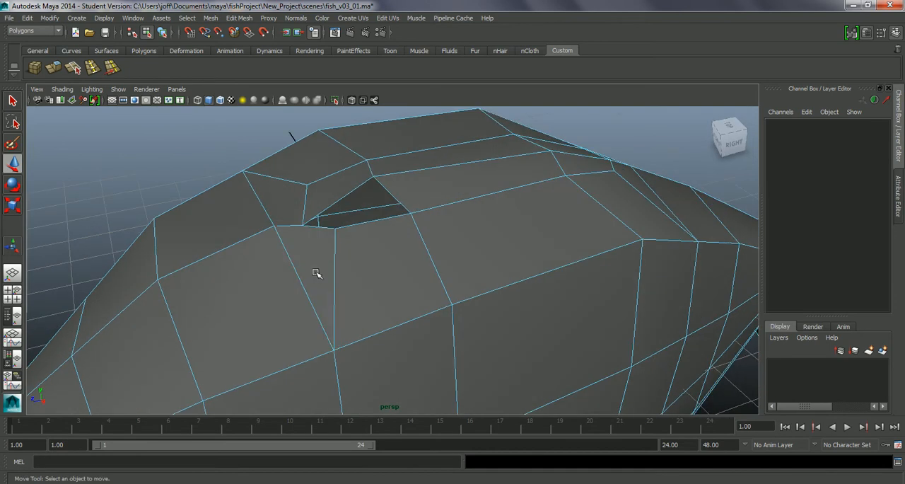
# Raise the centre-line vertex at the hole's front corner back onto the ridge line and check it in wireframe display
pyautogui.rightClick(320, 252)
pyautogui.moveTo(294, 254); pyautogui.dragTo(294, 256, button='right')
pyautogui.keyDown('alt'); pyautogui.moveTo(313, 273); pyautogui.dragTo(307, 284); pyautogui.keyUp('alt')
pyautogui.click(299, 236)
pyautogui.keyDown('alt'); pyautogui.moveTo(340, 258); pyautogui.dragTo(309, 267); pyautogui.keyUp('alt')
pyautogui.moveTo(304, 191); pyautogui.dragTo(319, 202)
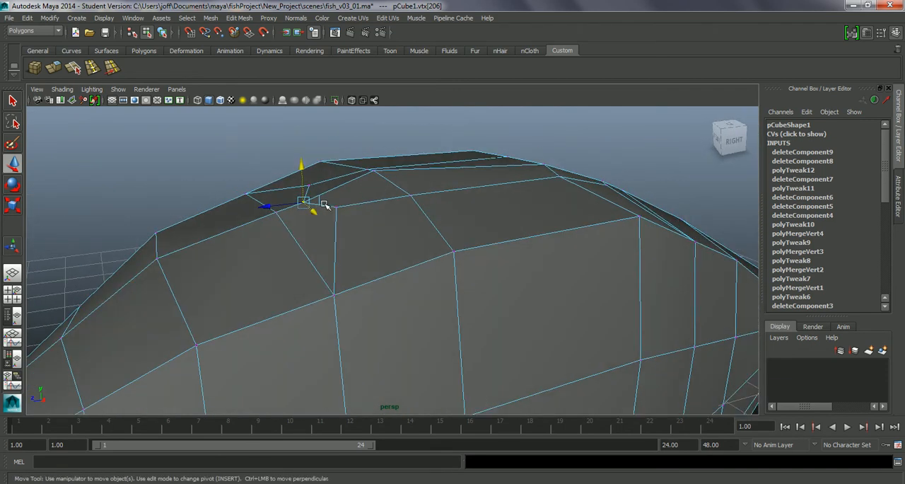
pyautogui.press('4')
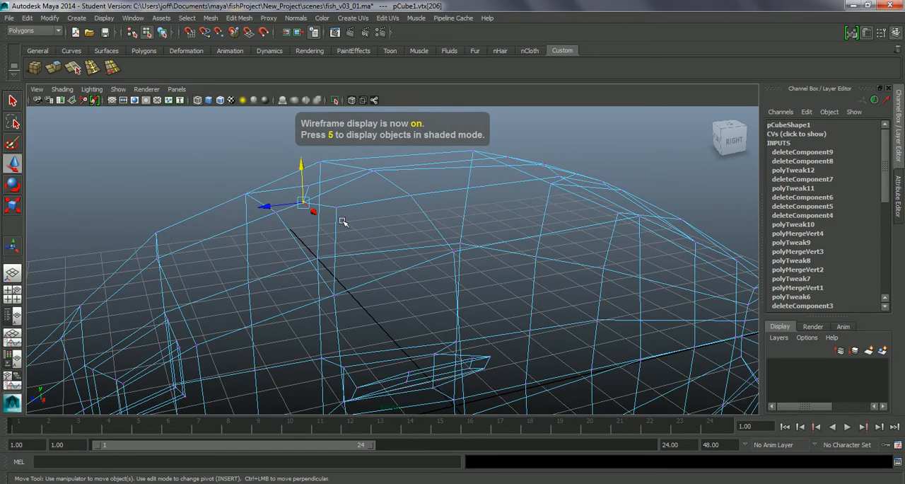
pyautogui.keyDown('alt'); pyautogui.moveTo(330, 217); pyautogui.dragTo(380, 234); pyautogui.keyUp('alt')
pyautogui.press('5')
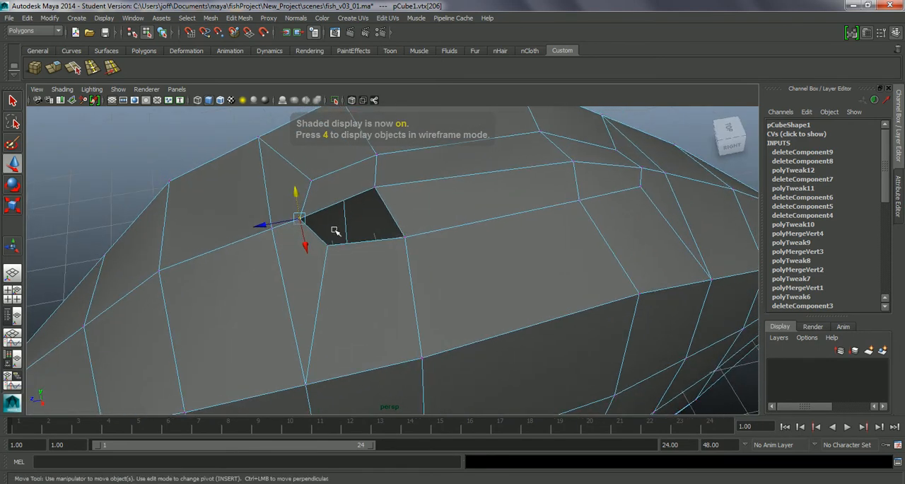
# Select the border edges of the hole at the front of the dorsal fin base and close it with Fill Hole
pyautogui.rightClick(346, 248)
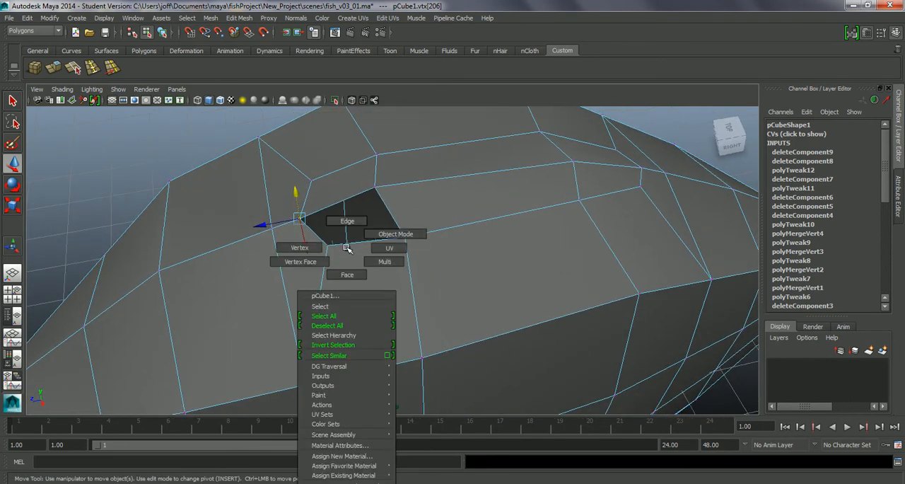
pyautogui.click(347, 221)
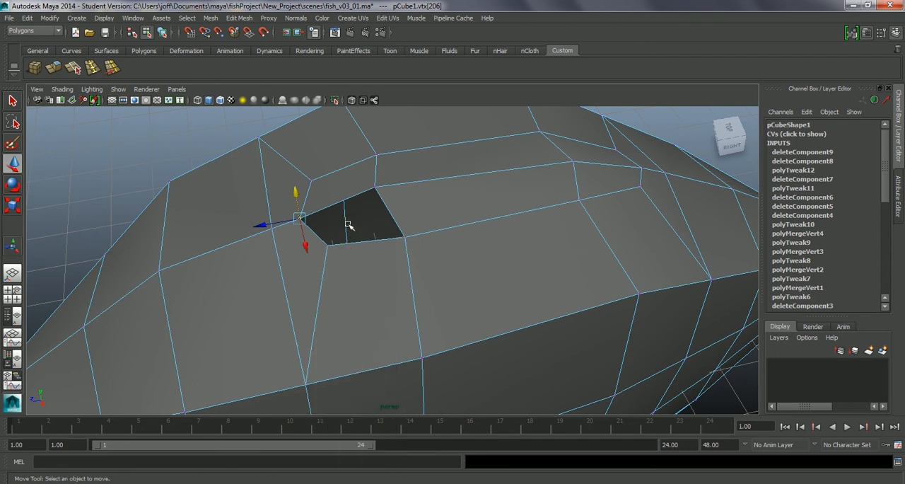
pyautogui.click(353, 244)
pyautogui.keyDown('alt'); pyautogui.moveTo(421, 248); pyautogui.dragTo(311, 198); pyautogui.keyUp('alt')
pyautogui.click(211, 18)
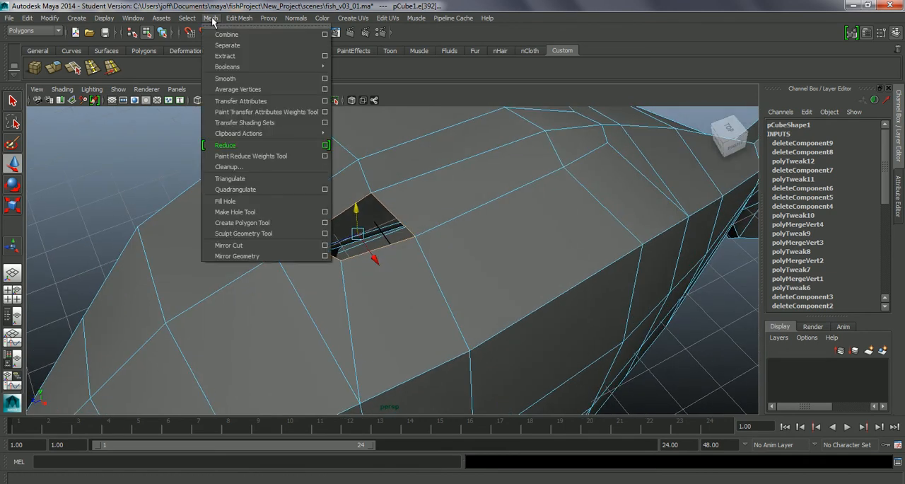
pyautogui.click(236, 201)
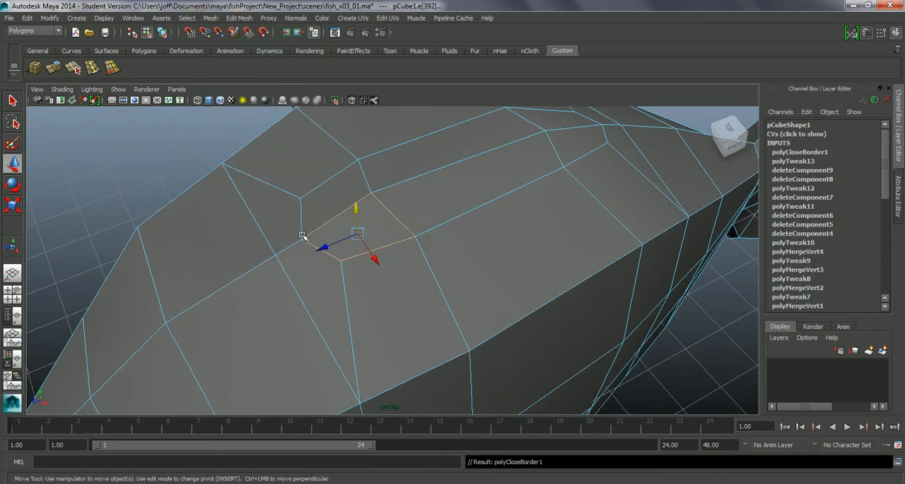
pyautogui.keyDown('alt'); pyautogui.moveTo(280, 213); pyautogui.dragTo(346, 256); pyautogui.keyUp('alt')
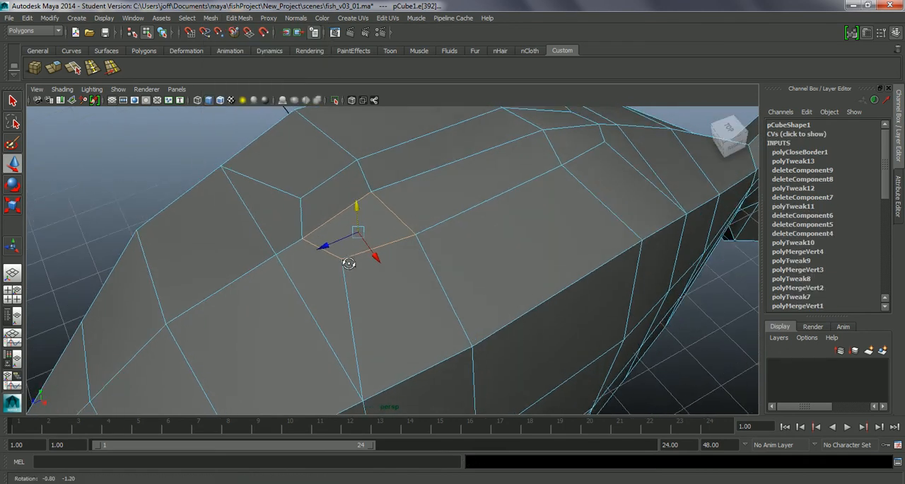
# Try to lower the outer corner vertex of the filled face and undo the move
pyautogui.rightClick(302, 247)
pyautogui.click(261, 246)
pyautogui.click(320, 224)
pyautogui.moveTo(320, 225)
pyautogui.keyDown('alt'); pyautogui.mouseDown()
pyautogui.moveTo(347, 261)
pyautogui.moveTo(326, 225)
pyautogui.mouseUp(); pyautogui.keyUp('alt')
pyautogui.moveTo(304, 183)
pyautogui.mouseDown()
pyautogui.moveTo(299, 174)
pyautogui.moveTo(298, 189)
pyautogui.mouseUp()
pyautogui.hotkey('ctrl', 'z')
pyautogui.moveTo(316, 222)
pyautogui.mouseDown()
pyautogui.moveTo(340, 210)
pyautogui.moveTo(335, 199)
pyautogui.moveTo(332, 224)
pyautogui.mouseUp()
pyautogui.hotkey('ctrl', 'z')
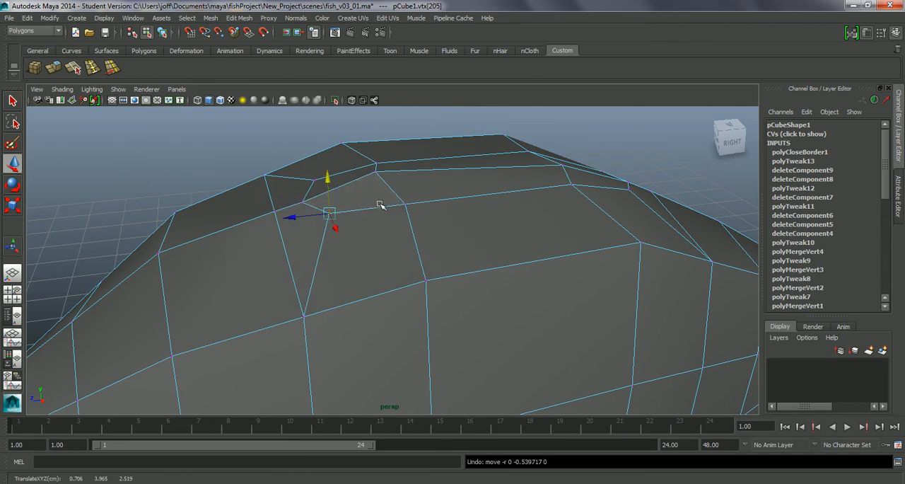
# Extrude the six faces of the dorsal fin base on both sides of the centre line
pyautogui.click(376, 165)
pyautogui.moveTo(377, 151); pyautogui.dragTo(375, 210)
pyautogui.rightClick(371, 222)
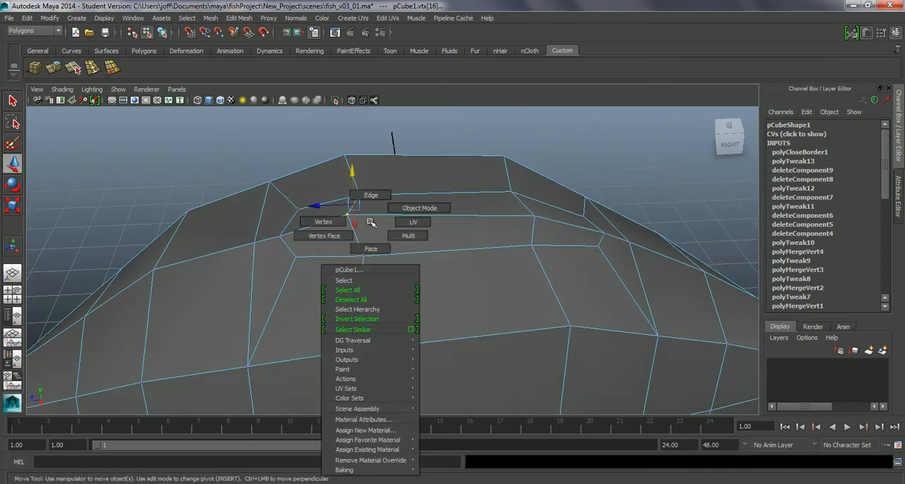
pyautogui.click(371, 248)
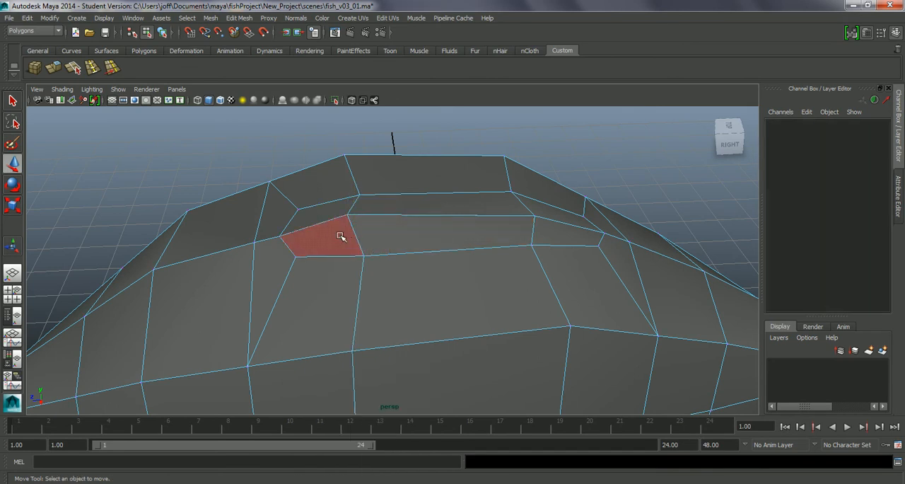
pyautogui.click(322, 235)
pyautogui.keyDown('shift'); pyautogui.click(396, 203); pyautogui.keyUp('shift')
pyautogui.keyDown('shift'); pyautogui.click(399, 232); pyautogui.keyUp('shift')
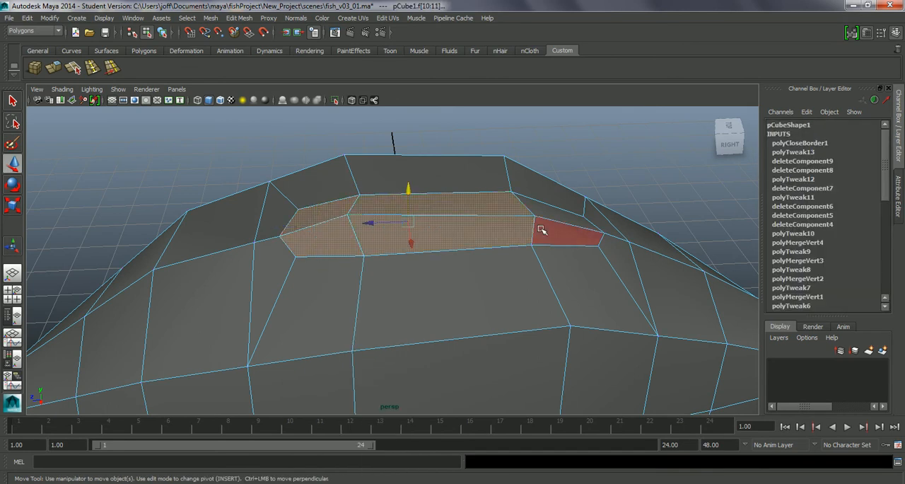
pyautogui.keyDown('shift'); pyautogui.click(557, 239); pyautogui.keyUp('shift')
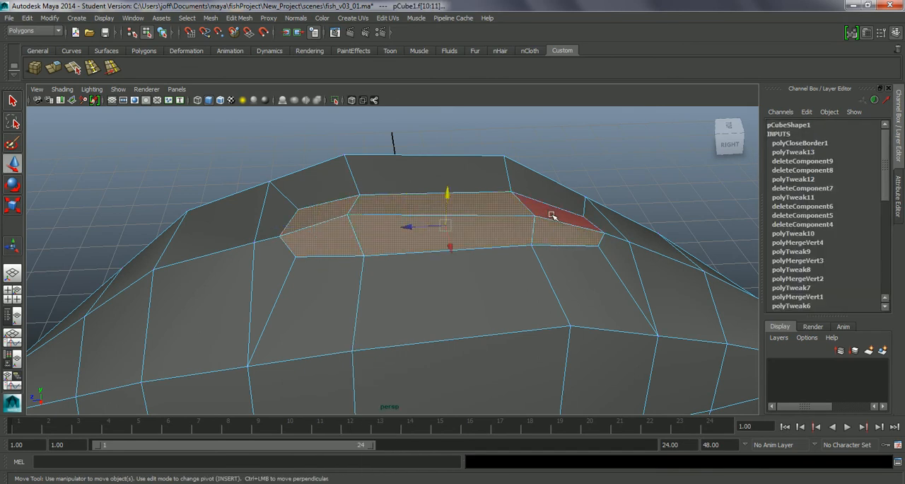
pyautogui.keyDown('shift'); pyautogui.click(554, 215); pyautogui.keyUp('shift')
pyautogui.keyDown('alt'); pyautogui.moveTo(493, 241); pyautogui.dragTo(471, 225); pyautogui.keyUp('alt')
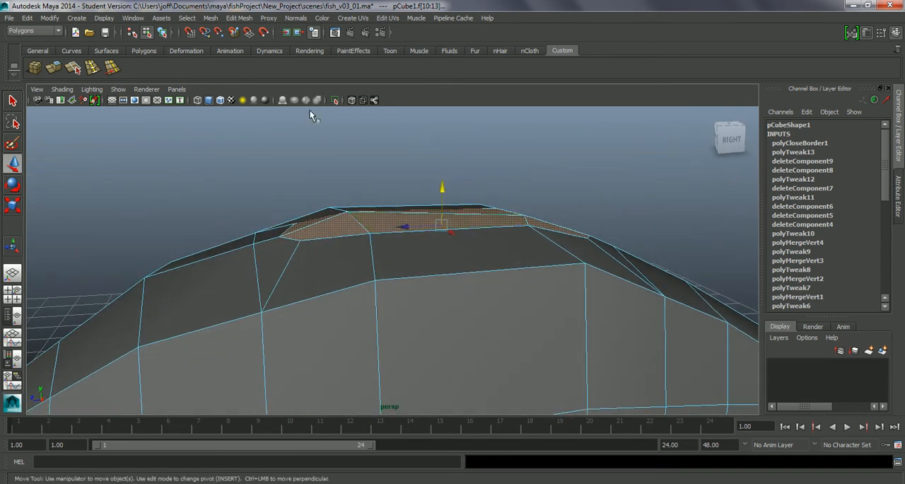
pyautogui.hotkey('ctrl', 'e')
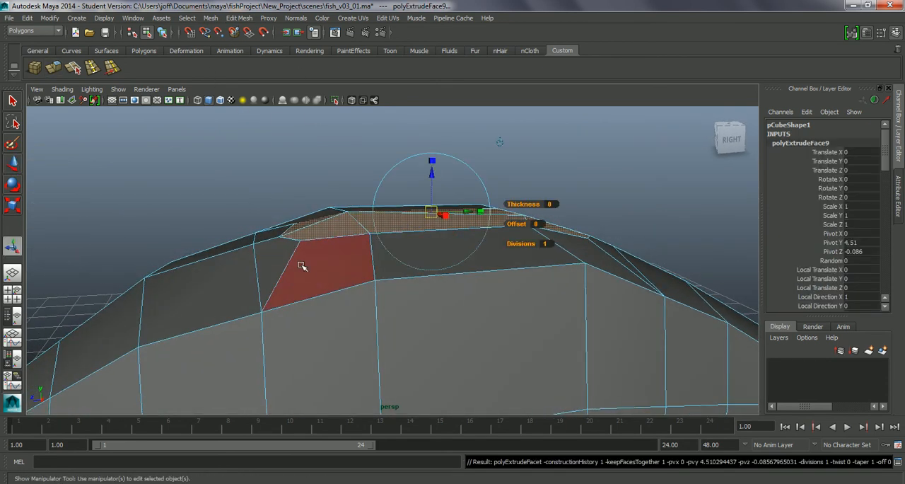
# Translate the extruded faces 1.633 in Y and -0.625 in Z and scale them to 0.289, 0.822 and 0.82 in X, Y and Z
pyautogui.keyDown('alt'); pyautogui.moveTo(366, 266); pyautogui.dragTo(348, 300); pyautogui.keyUp('alt')
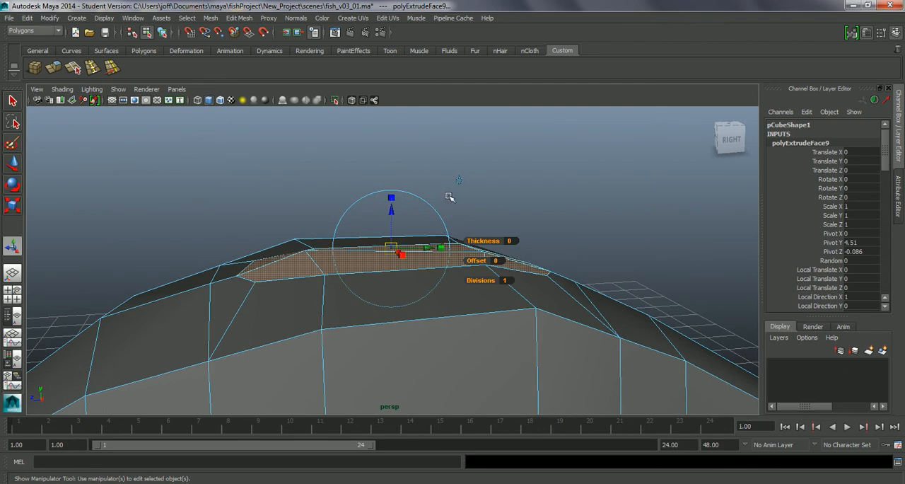
pyautogui.moveTo(399, 238); pyautogui.dragTo(447, 220)
pyautogui.press('r')
pyautogui.moveTo(463, 177); pyautogui.dragTo(430, 168)
pyautogui.keyDown('alt'); pyautogui.moveTo(418, 210); pyautogui.dragTo(353, 202); pyautogui.keyUp('alt')
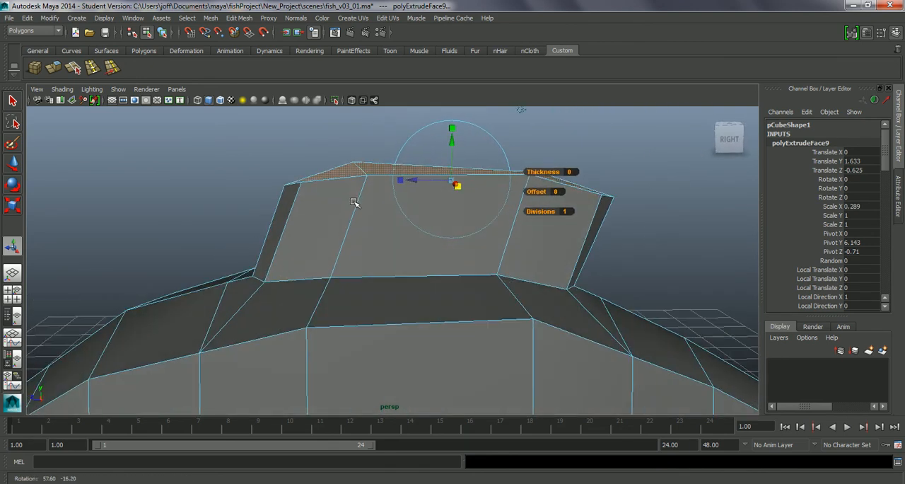
pyautogui.moveTo(452, 137)
pyautogui.mouseDown()
pyautogui.moveTo(456, 130)
pyautogui.moveTo(453, 136)
pyautogui.mouseUp()
pyautogui.moveTo(412, 184); pyautogui.dragTo(412, 177)
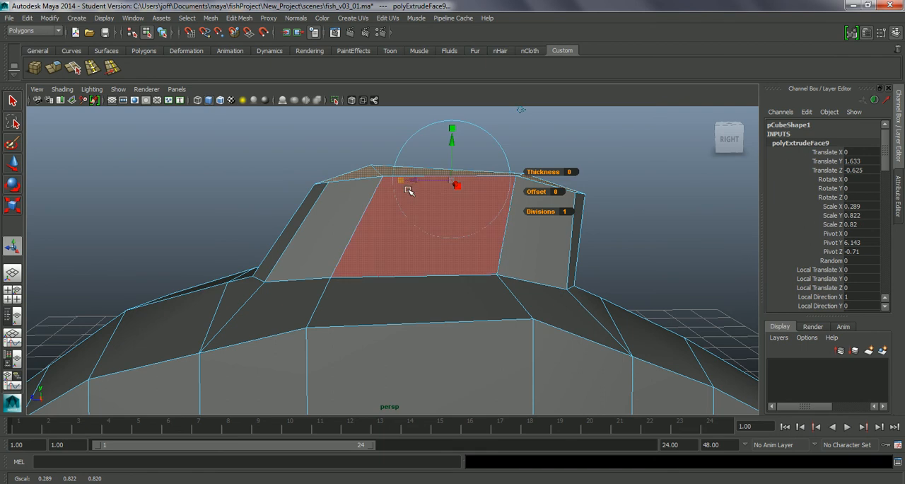
# Move the top faces of the dorsal fin slightly toward the tail and raise them to make the fin taller
pyautogui.press('w')
pyautogui.moveTo(428, 180); pyautogui.dragTo(442, 181)
pyautogui.keyDown('alt'); pyautogui.moveTo(466, 245); pyautogui.dragTo(410, 179, button='right'); pyautogui.keyUp('alt')
pyautogui.keyDown('alt'); pyautogui.moveTo(426, 289); pyautogui.dragTo(399, 217, button='right'); pyautogui.keyUp('alt')
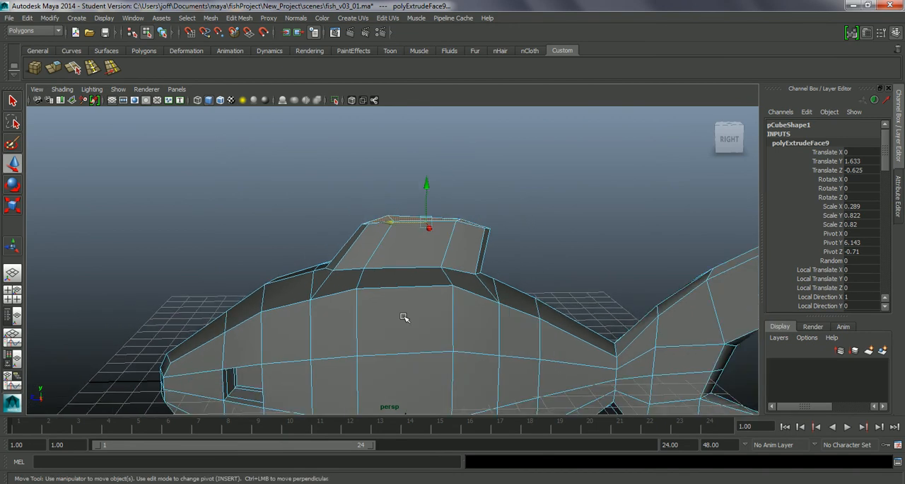
pyautogui.keyDown('alt'); pyautogui.moveTo(405, 313); pyautogui.dragTo(406, 297, button='right'); pyautogui.keyUp('alt')
pyautogui.keyDown('alt'); pyautogui.moveTo(406, 298); pyautogui.dragTo(437, 312); pyautogui.keyUp('alt')
pyautogui.keyDown('alt'); pyautogui.moveTo(412, 273); pyautogui.dragTo(433, 311, button='right'); pyautogui.keyUp('alt')
pyautogui.keyDown('alt'); pyautogui.moveTo(347, 161); pyautogui.dragTo(331, 251, button='middle'); pyautogui.keyUp('alt')
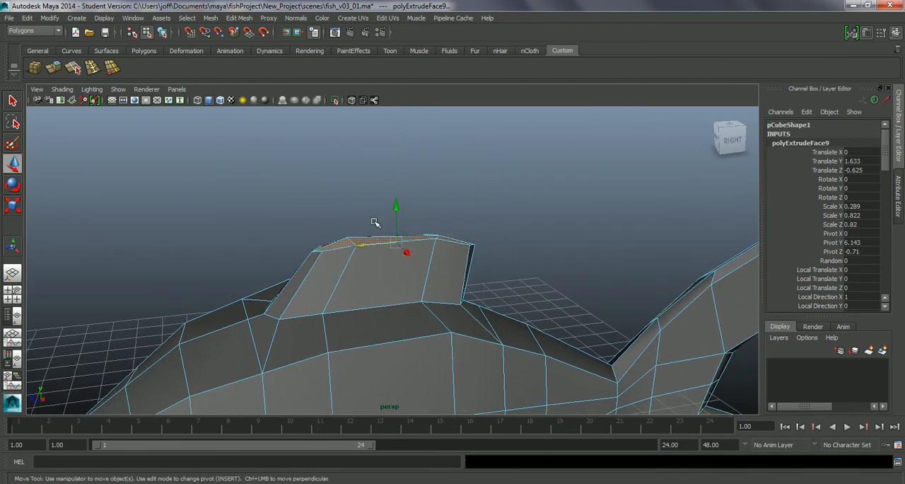
pyautogui.keyDown('alt'); pyautogui.moveTo(398, 223); pyautogui.dragTo(420, 217); pyautogui.keyUp('alt')
# Move the rear vertices of the dorsal fin's top down and toward the tail to slope its back corner
pyautogui.click(471, 254)
pyautogui.rightClick(438, 224)
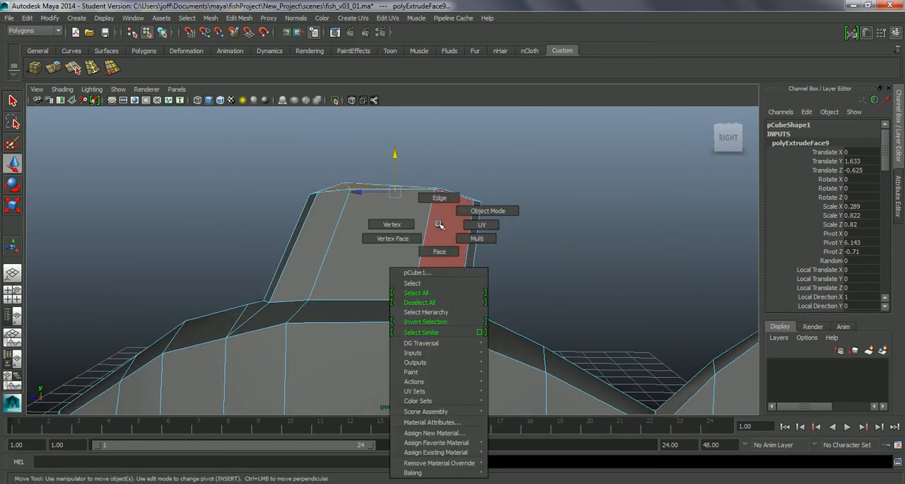
pyautogui.moveTo(402, 222); pyautogui.dragTo(401, 223, button='right')
pyautogui.click(518, 219)
pyautogui.moveTo(499, 184); pyautogui.dragTo(461, 215)
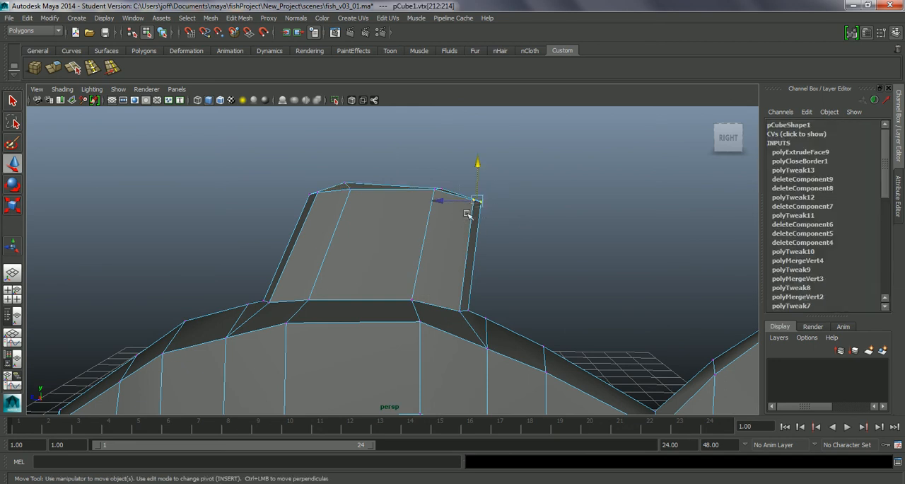
pyautogui.moveTo(475, 179); pyautogui.dragTo(465, 226)
# Move the front top vertices of the dorsal fin up and back, and shift the pair behind them up toward the tail
pyautogui.moveTo(290, 162); pyautogui.dragTo(363, 212)
pyautogui.moveTo(334, 182)
pyautogui.mouseDown()
pyautogui.moveTo(331, 156)
pyautogui.moveTo(330, 172)
pyautogui.mouseUp()
pyautogui.moveTo(421, 188); pyautogui.dragTo(440, 189)
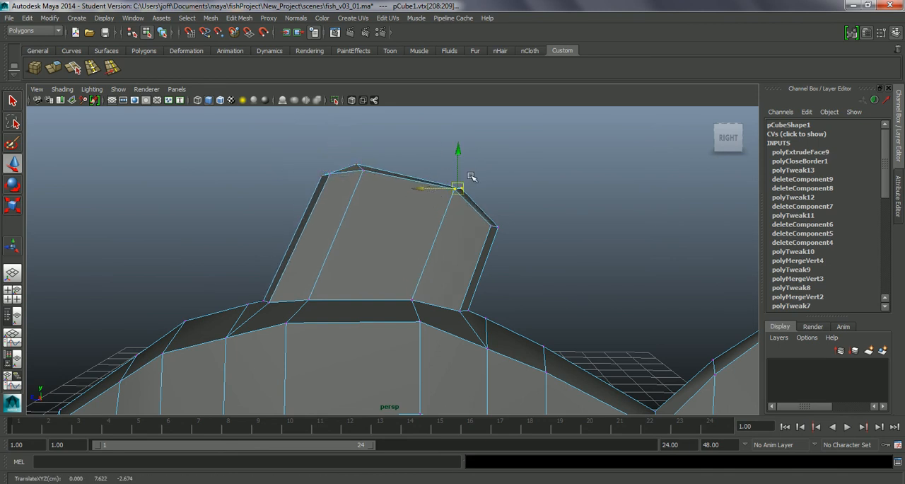
pyautogui.click(515, 218)
# Examine the whole fish in smooth mesh preview and return to the unsmoothed low-poly display
pyautogui.scroll(-3, 382, 267)
pyautogui.keyDown('alt'); pyautogui.moveTo(389, 322); pyautogui.dragTo(390, 257); pyautogui.keyUp('alt')
pyautogui.press('3')
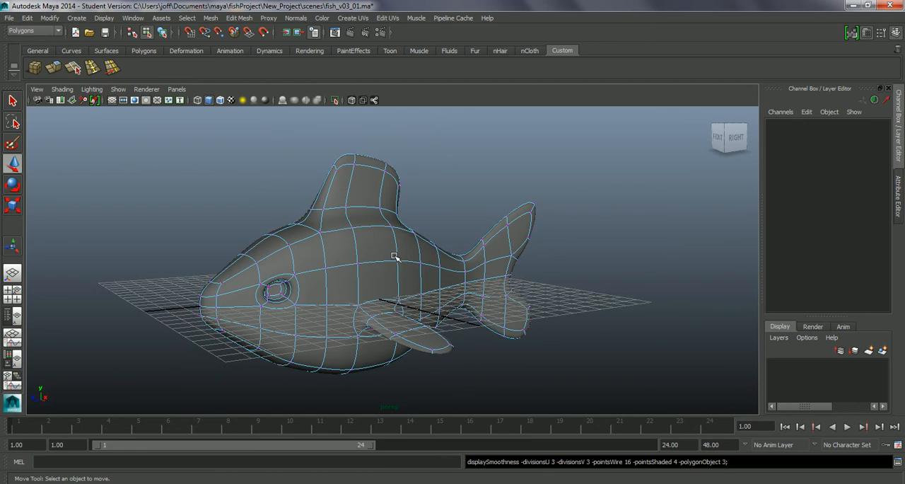
pyautogui.press('1')
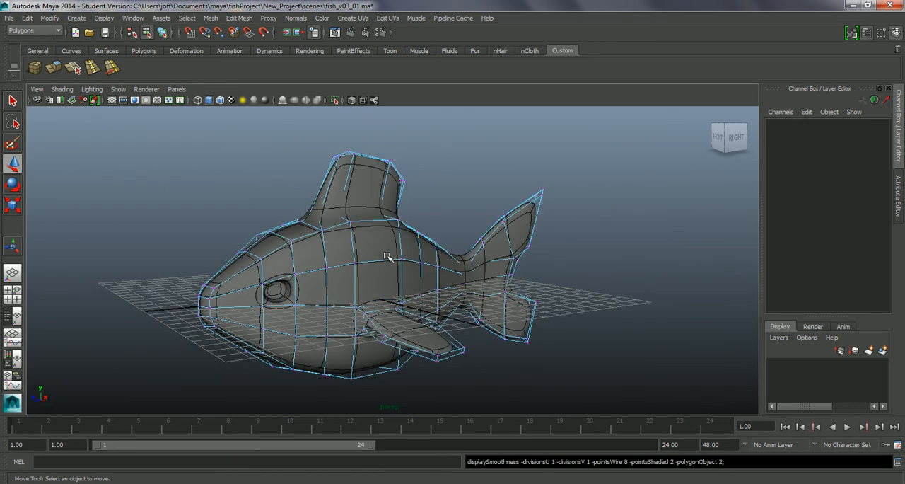
pyautogui.press('1')
pyautogui.keyDown('alt'); pyautogui.moveTo(392, 220); pyautogui.dragTo(377, 240); pyautogui.keyUp('alt')
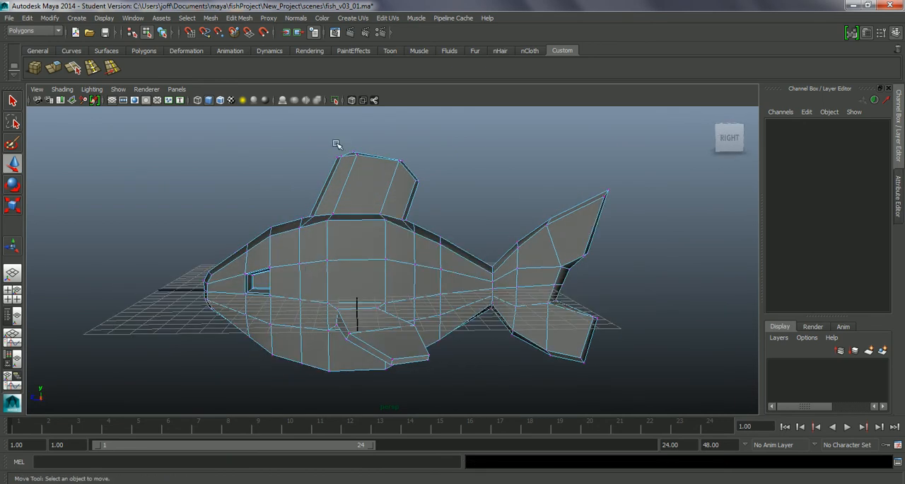
# Lower all the top vertices of the dorsal fin slightly and check the shape in smooth preview before returning to low-poly display
pyautogui.moveTo(429, 192); pyautogui.dragTo(428, 191)
pyautogui.moveTo(378, 144); pyautogui.dragTo(361, 182)
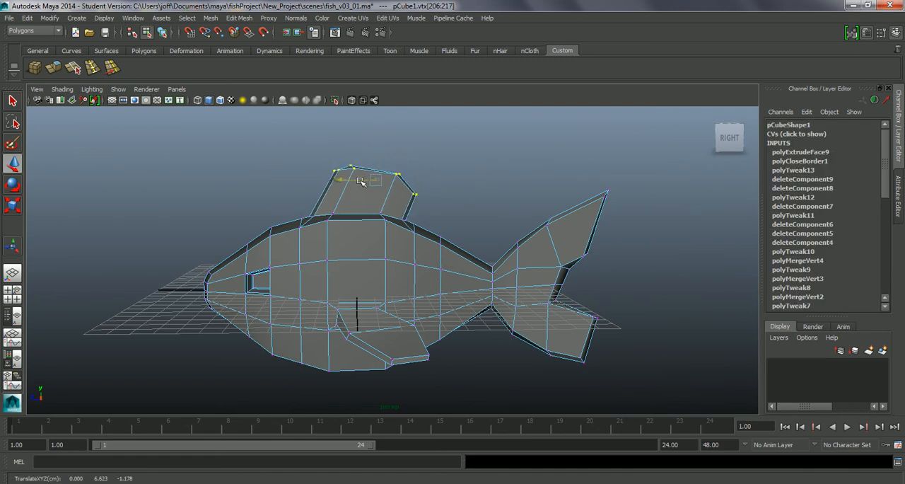
pyautogui.click(480, 199)
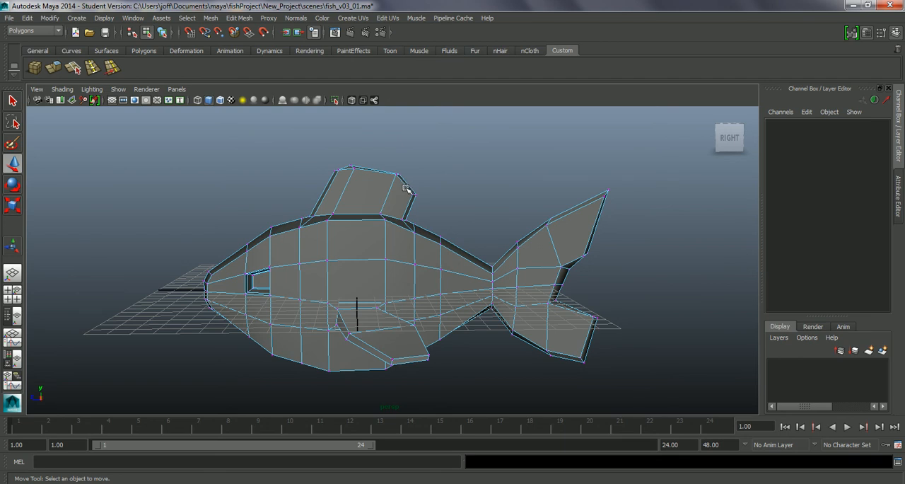
pyautogui.press('3')
pyautogui.keyDown('alt'); pyautogui.moveTo(442, 182); pyautogui.dragTo(310, 210); pyautogui.keyUp('alt')
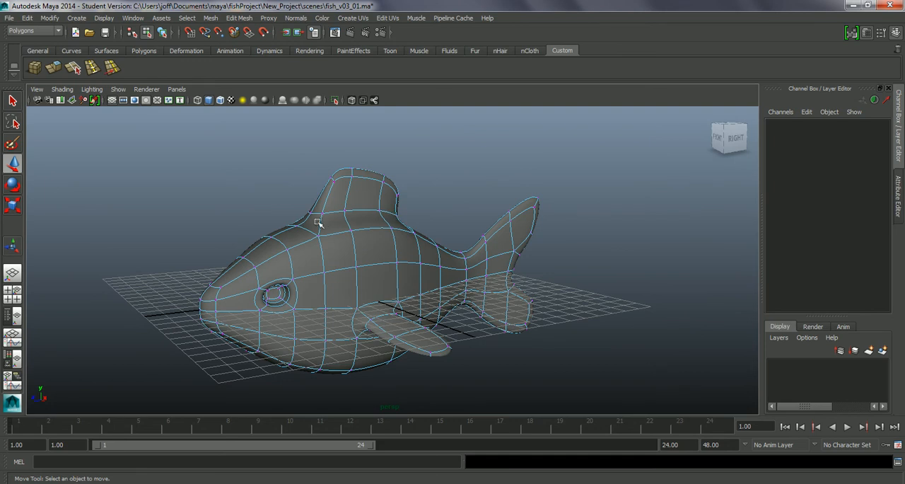
pyautogui.keyDown('alt'); pyautogui.moveTo(393, 264); pyautogui.dragTo(363, 259); pyautogui.keyUp('alt')
pyautogui.press('1')
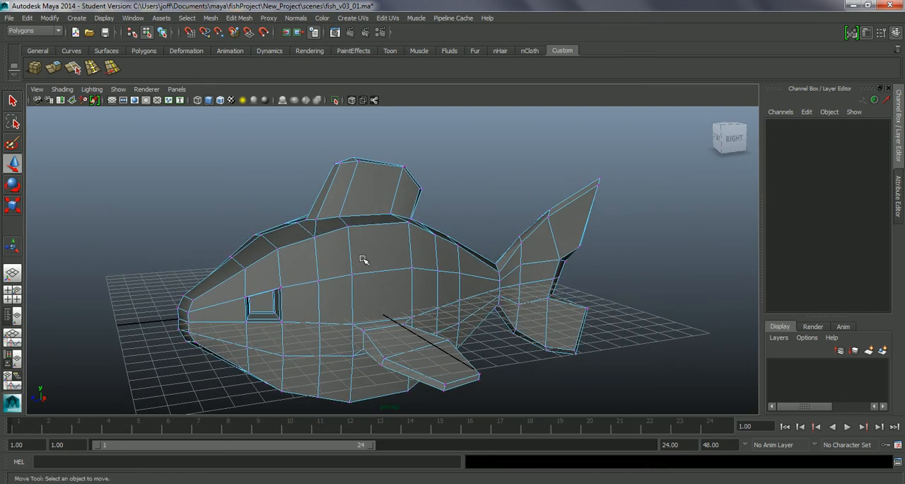
# Insert an edge loop around the dorsal fin just above its base with the Insert Edge Loop Tool
pyautogui.click(239, 17)
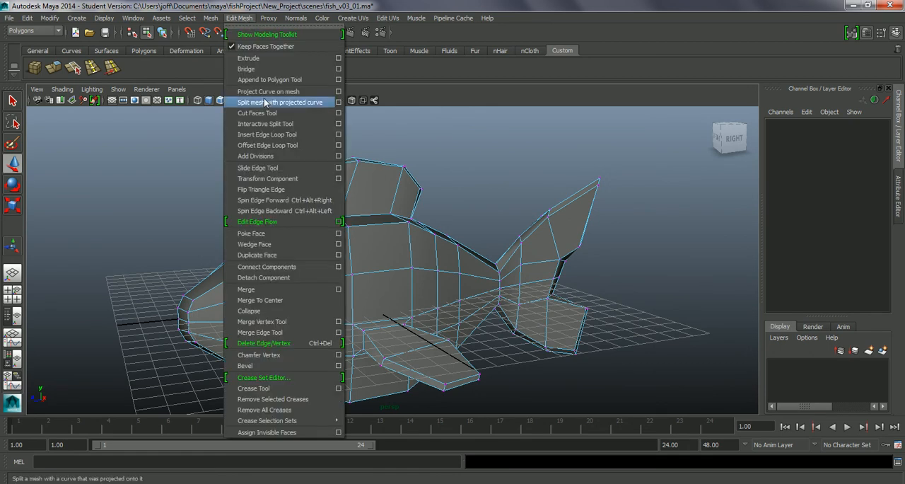
pyautogui.click(273, 135)
pyautogui.moveTo(352, 192); pyautogui.dragTo(345, 209)
pyautogui.moveTo(460, 228)
pyautogui.keyDown('alt'); pyautogui.mouseDown()
pyautogui.moveTo(460, 245)
pyautogui.moveTo(462, 223)
pyautogui.moveTo(444, 229)
pyautogui.mouseUp(); pyautogui.keyUp('alt')
pyautogui.moveTo(341, 246)
pyautogui.keyDown('alt'); pyautogui.mouseDown()
pyautogui.moveTo(434, 217)
pyautogui.moveTo(451, 223)
pyautogui.moveTo(348, 233)
pyautogui.mouseUp(); pyautogui.keyUp('alt')
pyautogui.press('1')
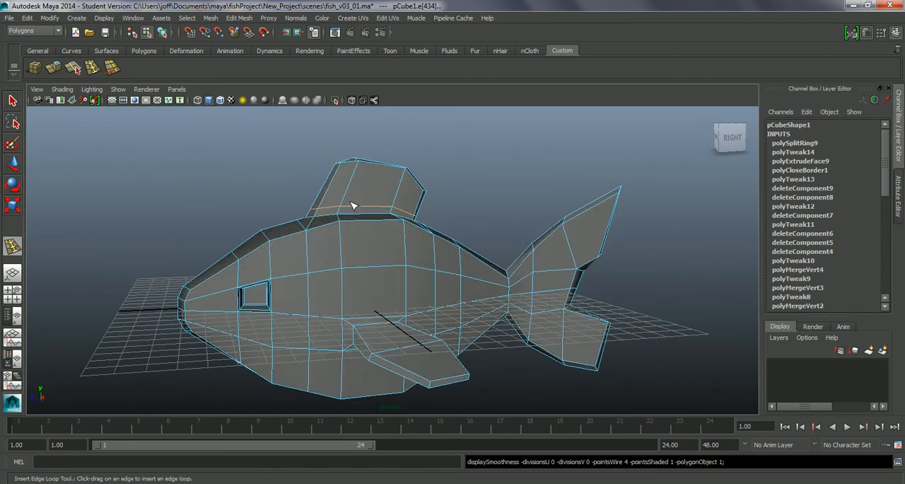
pyautogui.click(319, 151)
pyautogui.keyDown('alt'); pyautogui.moveTo(381, 212); pyautogui.dragTo(363, 206); pyautogui.keyUp('alt')
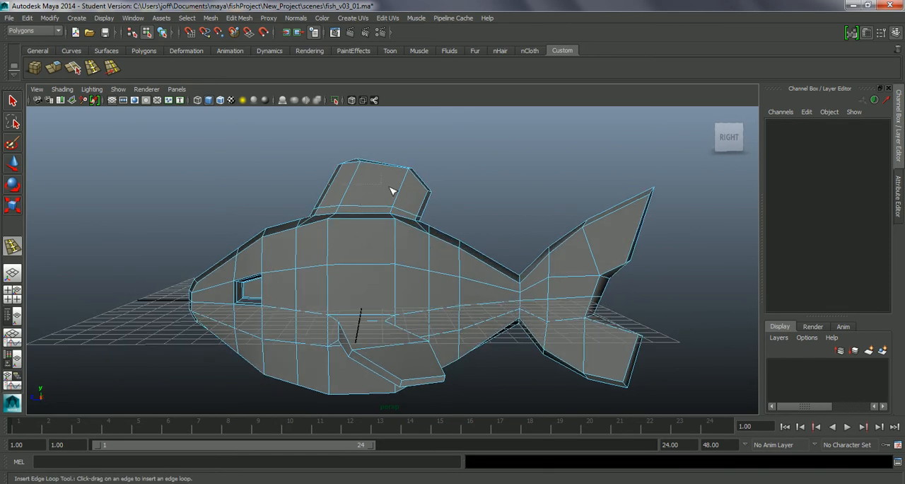
pyautogui.click(420, 198)
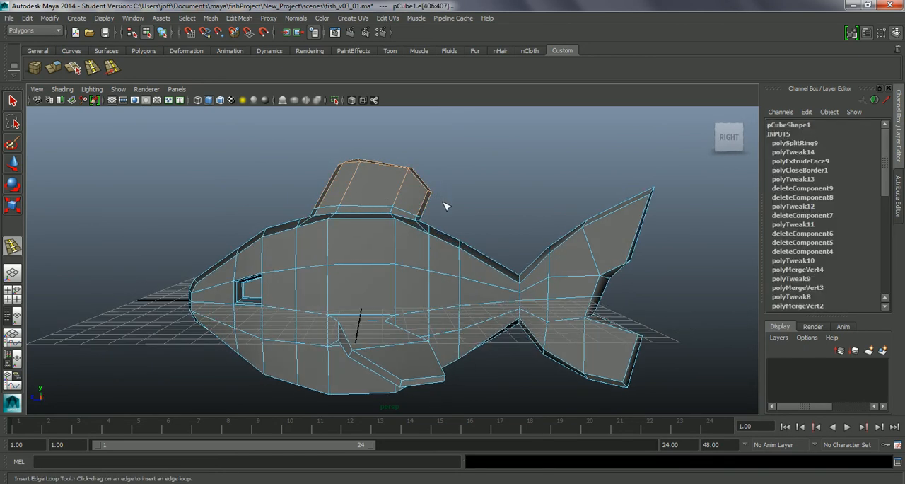
pyautogui.moveTo(378, 204); pyautogui.dragTo(314, 216, button='right')
pyautogui.rightClick(360, 203)
pyautogui.hotkey('ctrl', 'z')
pyautogui.hotkey('ctrl', 'z')
pyautogui.hotkey('ctrl', 'z')
pyautogui.hotkey('ctrl', 'z')
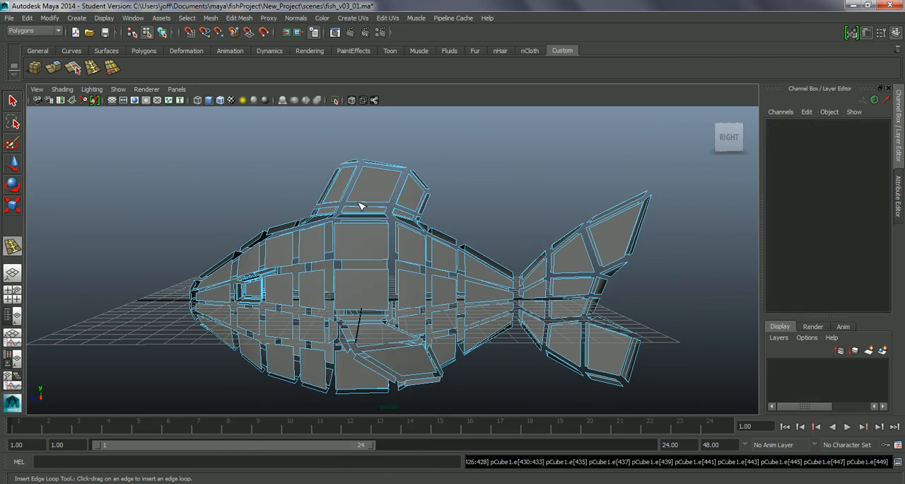
# Shift the upper vertices of the dorsal fin slightly toward the tail so the fin leans back more
pyautogui.moveTo(351, 185); pyautogui.dragTo(297, 185, button='right')
pyautogui.keyDown('alt'); pyautogui.moveTo(361, 196); pyautogui.dragTo(442, 202); pyautogui.keyUp('alt')
pyautogui.press('w')
pyautogui.moveTo(387, 155)
pyautogui.mouseDown()
pyautogui.moveTo(381, 162)
pyautogui.moveTo(397, 149)
pyautogui.mouseUp()
pyautogui.click(441, 187)
pyautogui.keyDown('alt'); pyautogui.moveTo(441, 221); pyautogui.dragTo(374, 305, button='middle'); pyautogui.keyUp('alt')
pyautogui.keyDown('alt'); pyautogui.moveTo(374, 295); pyautogui.dragTo(433, 298); pyautogui.keyUp('alt')
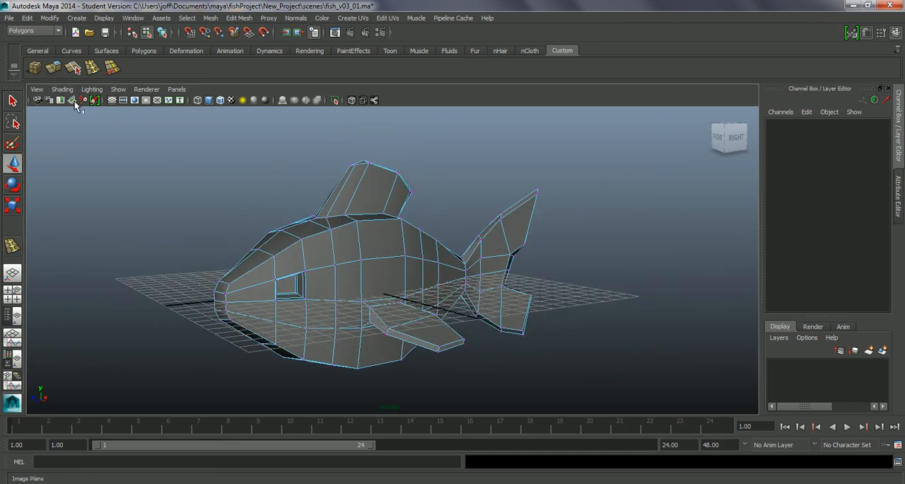
# Show the fish in smooth mesh preview in object mode and hide the viewport grid
pyautogui.press('3')
pyautogui.keyDown('alt'); pyautogui.moveTo(284, 201); pyautogui.dragTo(340, 241); pyautogui.keyUp('alt')
pyautogui.rightClick(341, 241)
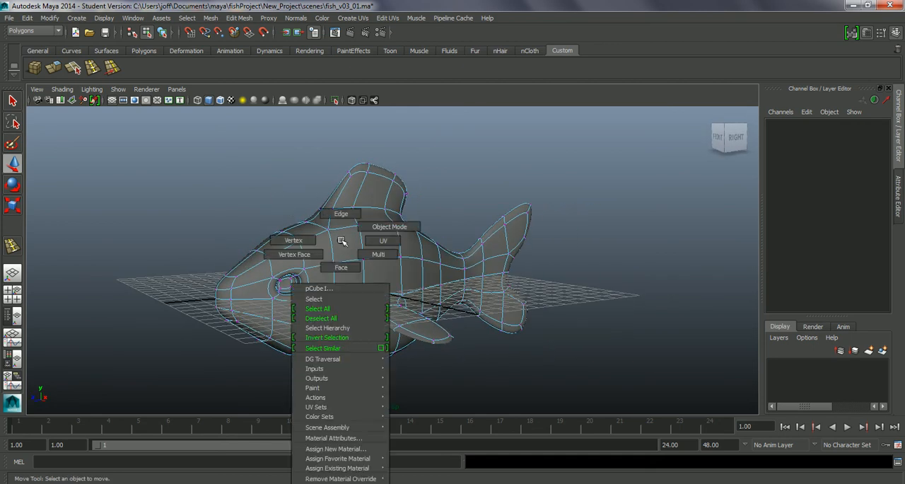
pyautogui.click(381, 227)
pyautogui.keyDown('alt'); pyautogui.moveTo(474, 376); pyautogui.dragTo(410, 325); pyautogui.keyUp('alt')
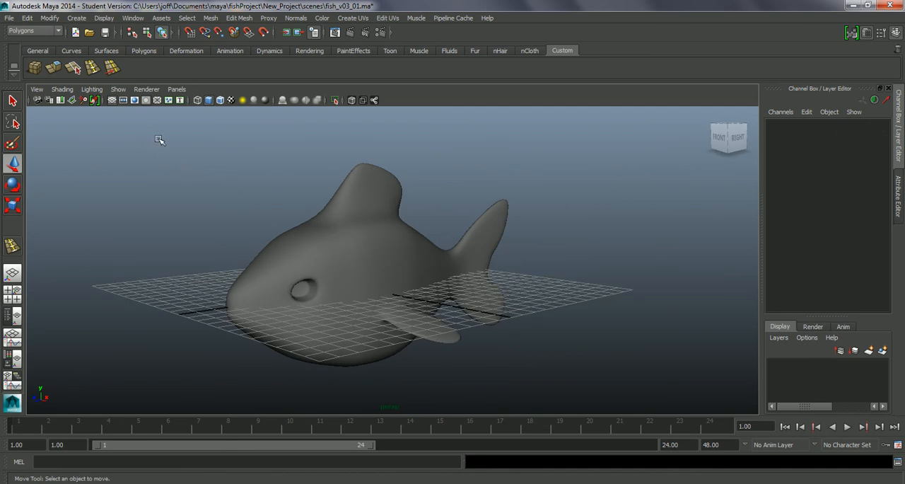
pyautogui.click(111, 100)
pyautogui.keyDown('alt'); pyautogui.moveTo(140, 150); pyautogui.dragTo(377, 282); pyautogui.keyUp('alt')
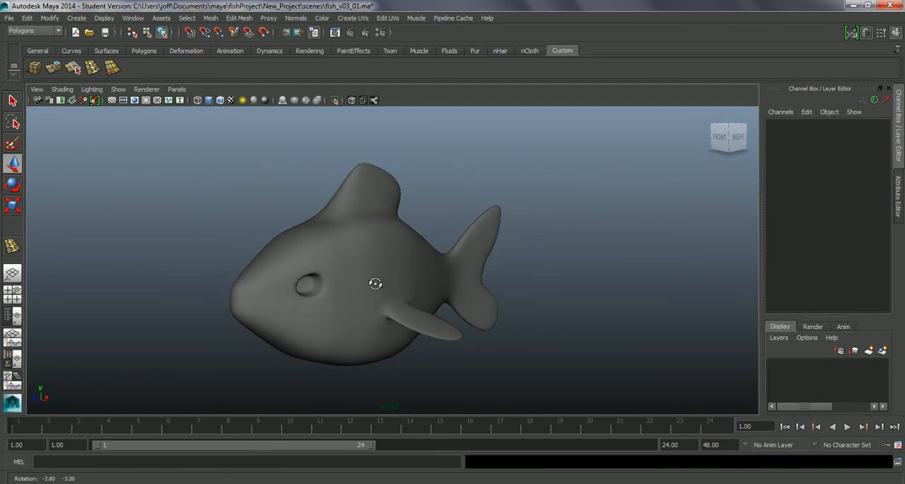